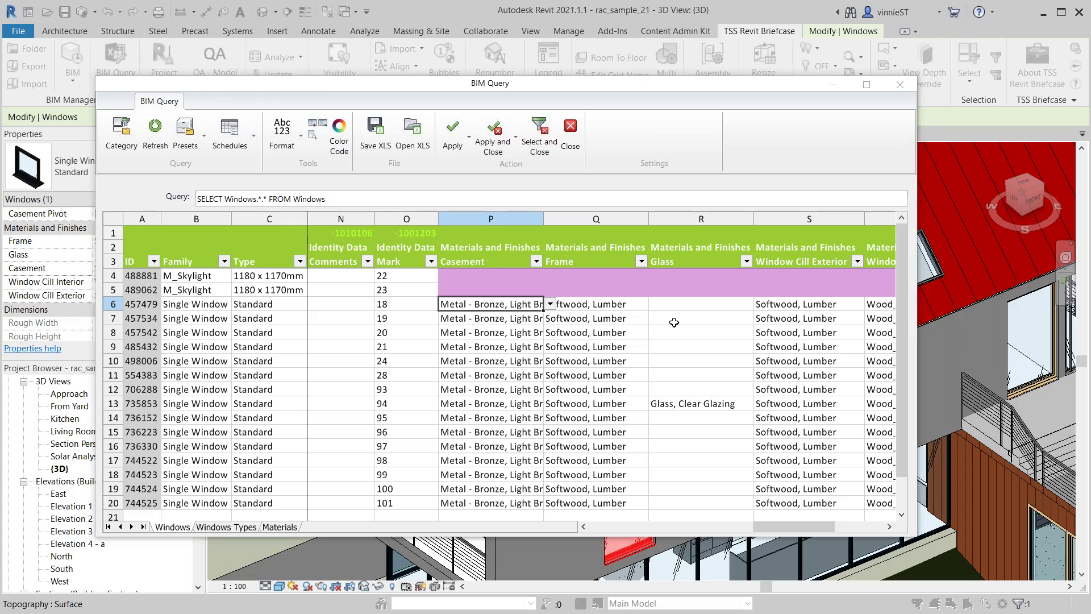
Step: Discard the open BIM Query spreadsheet and start a new BIM Query covering the whole Windows category
left_click(898, 85)
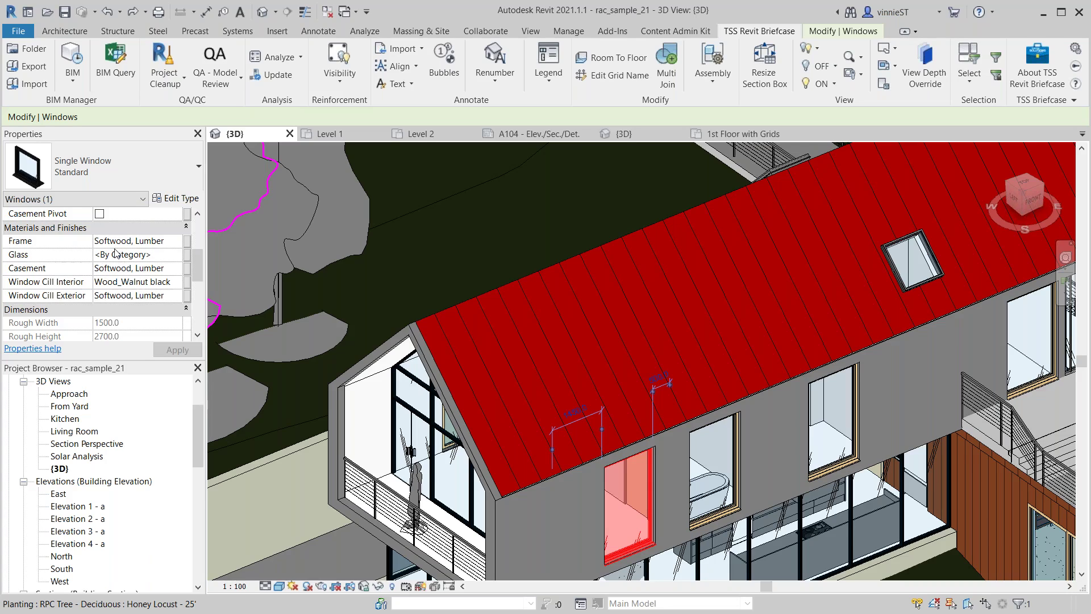
left_click(116, 67)
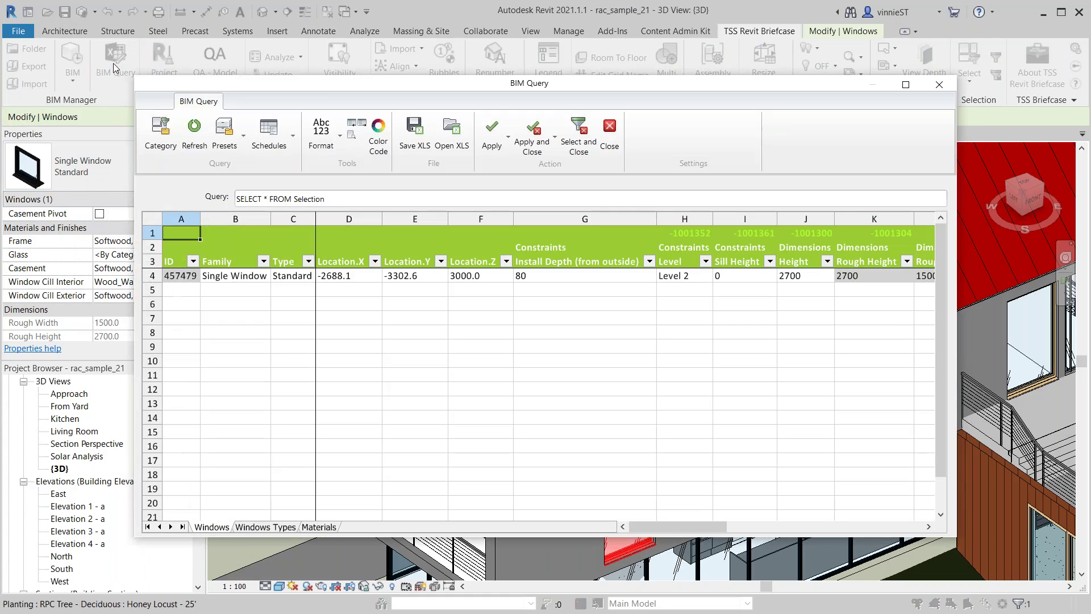
left_click(161, 132)
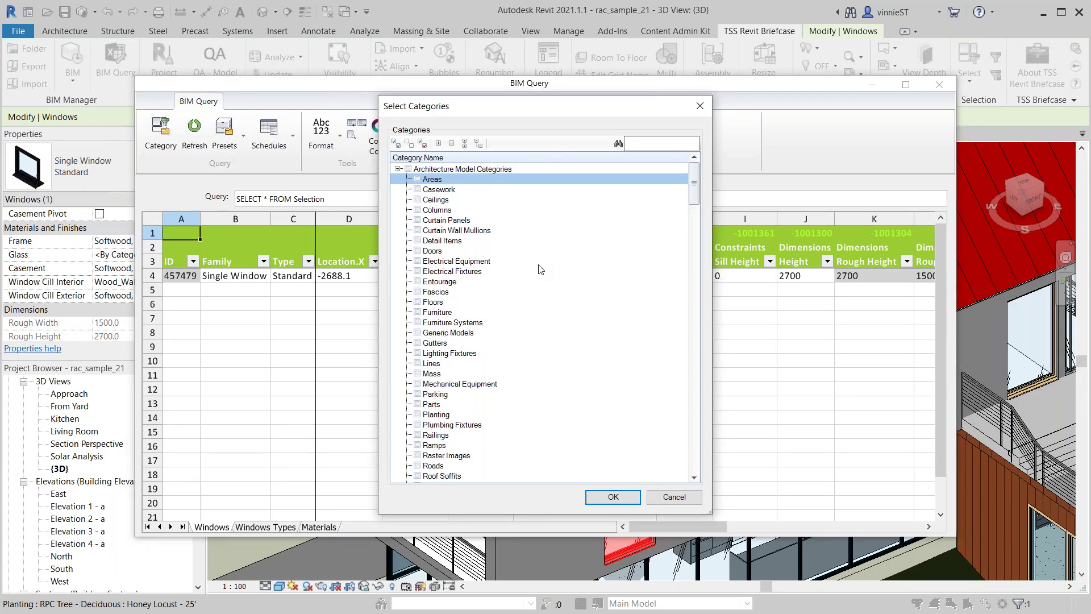
key("w")
scroll(494, 415, "down", 2)
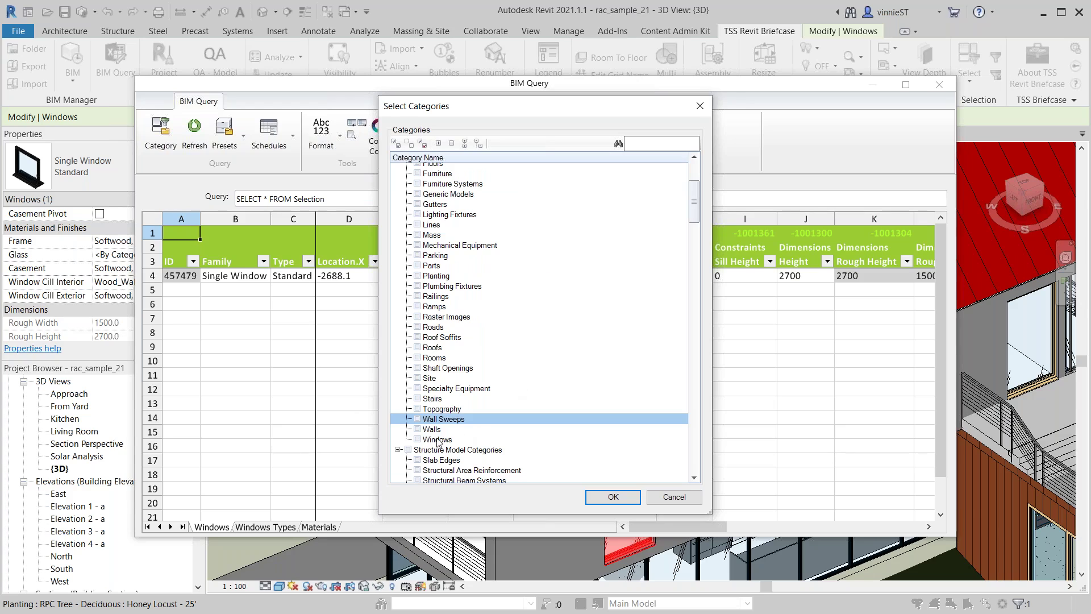
left_click(418, 440)
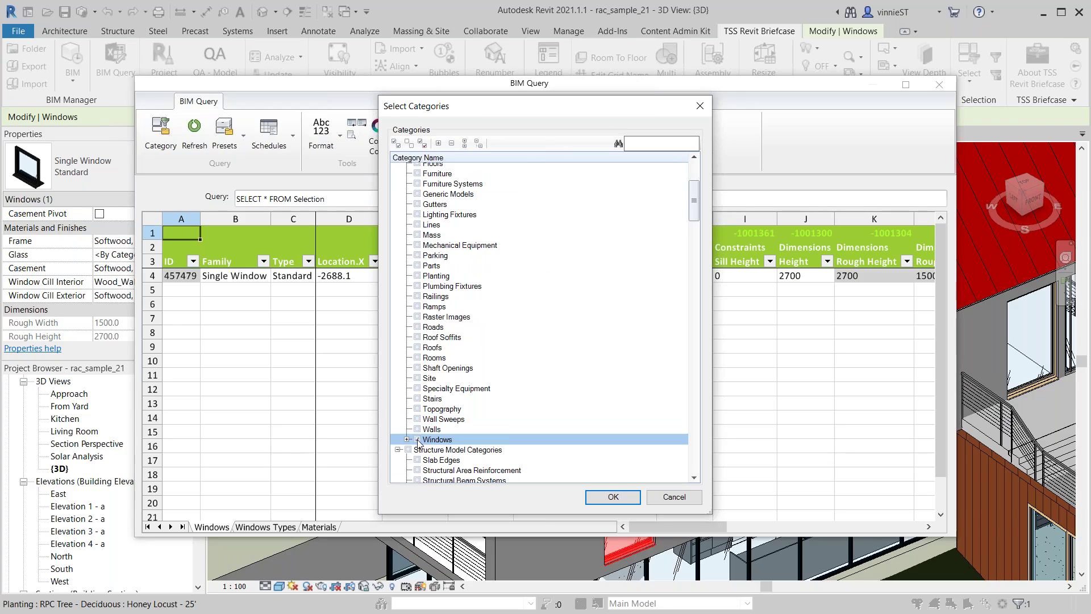
left_click(626, 502)
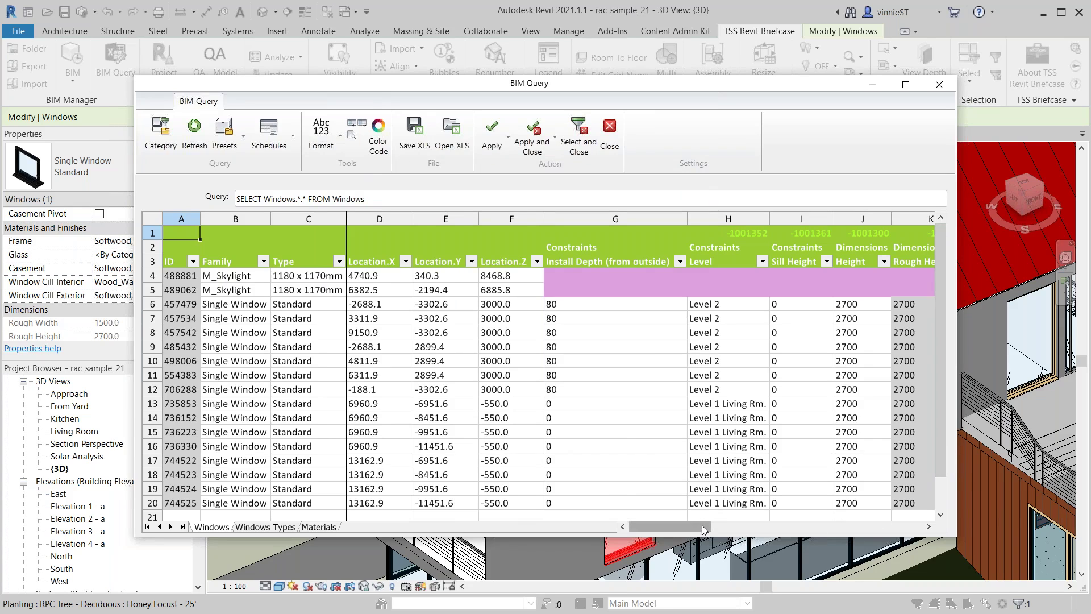
Step: Set the Casement material to Metal - Bronze, Light Brush for all Single Window rows, from row 6 down to row 20
left_click_drag(702, 527, 878, 529)
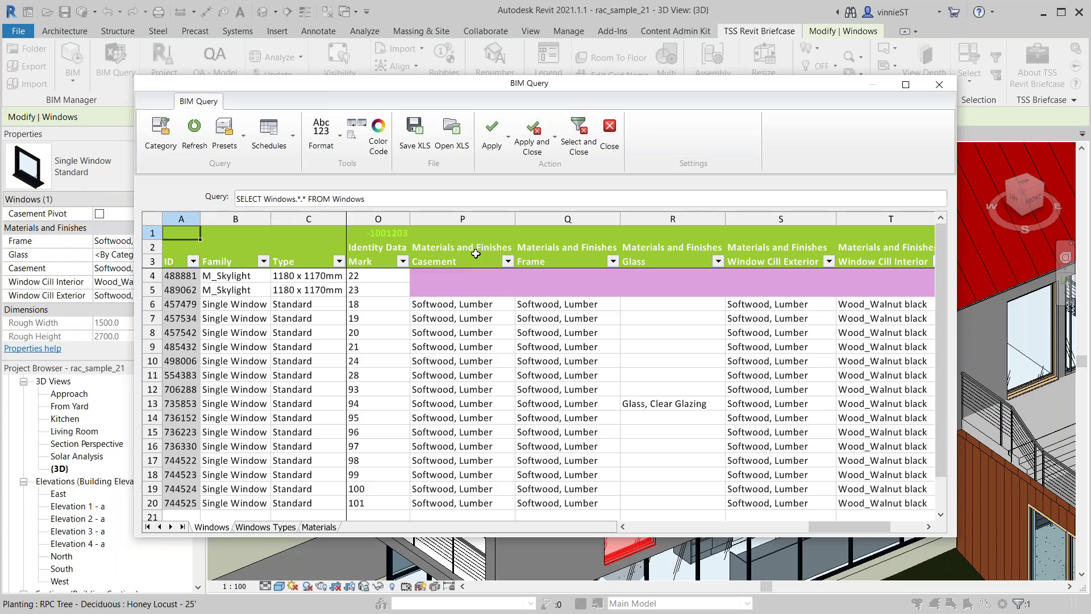
left_click(465, 302)
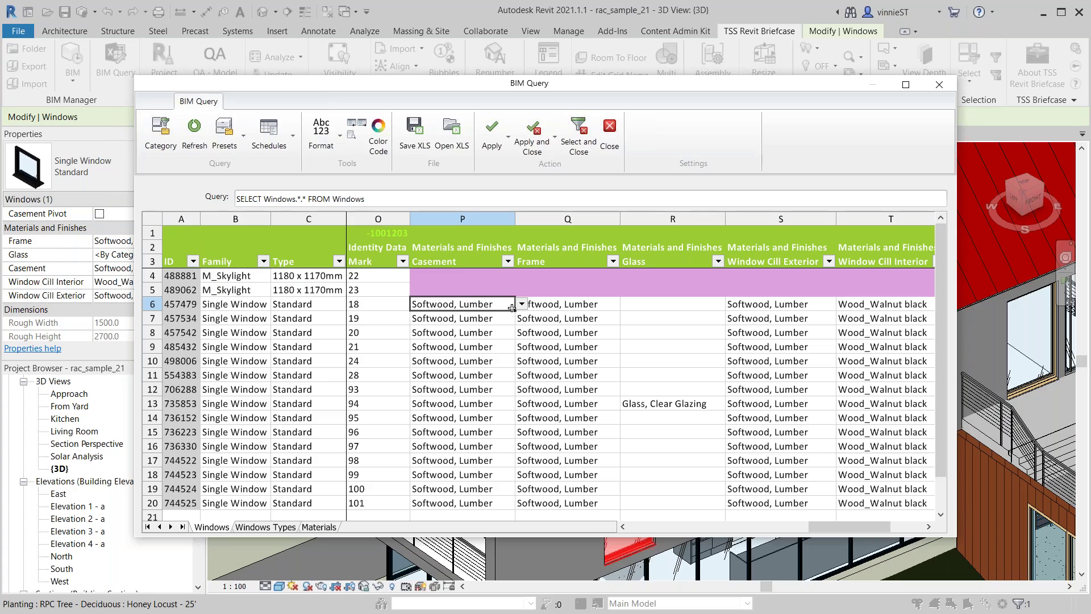
left_click(520, 305)
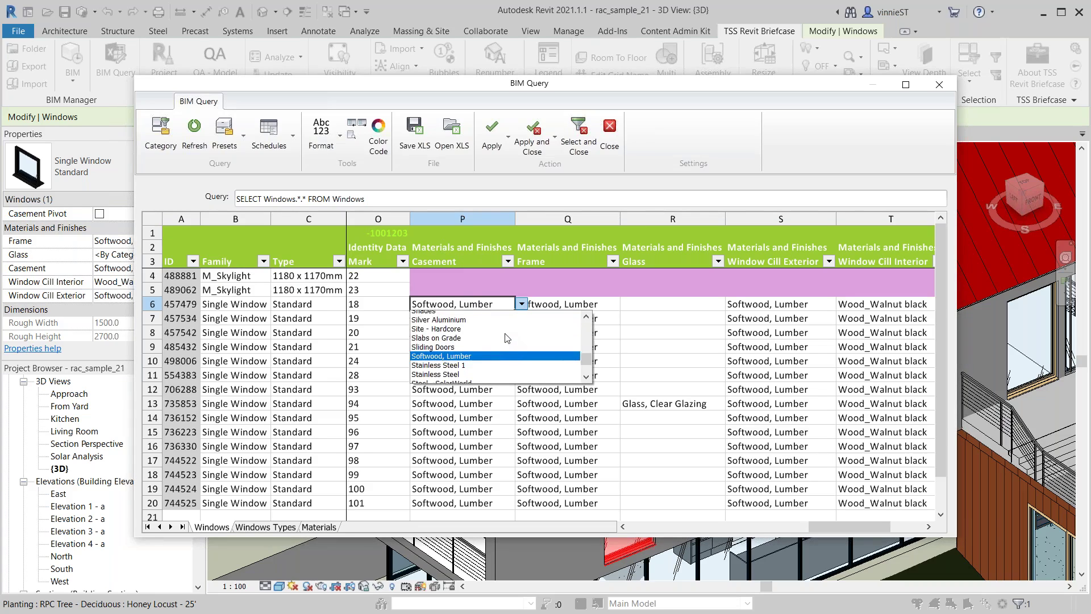
scroll(507, 339, "up", 10)
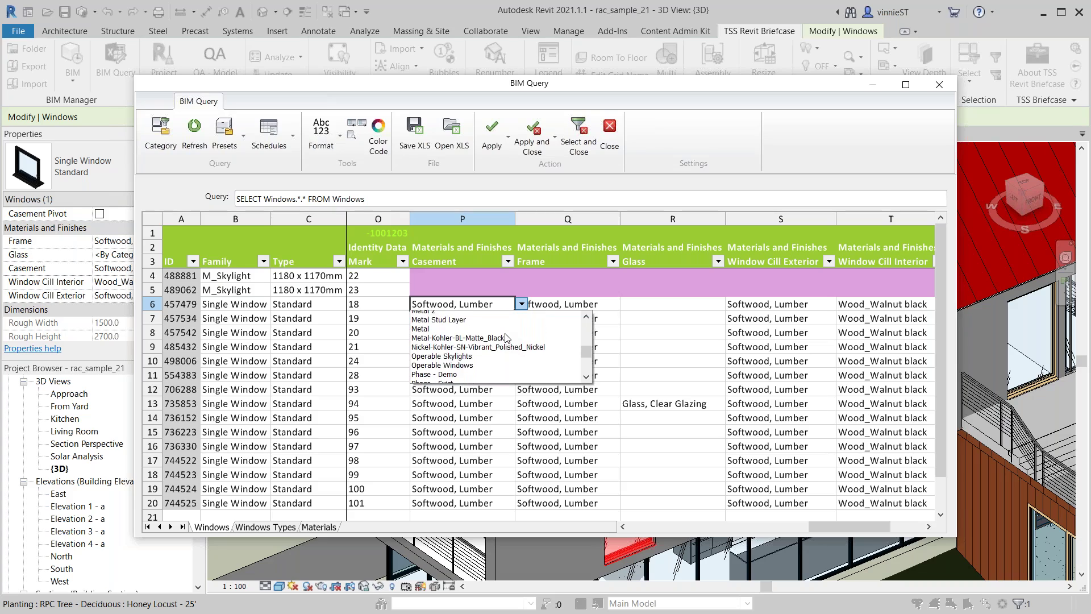
scroll(508, 338, "up", 5)
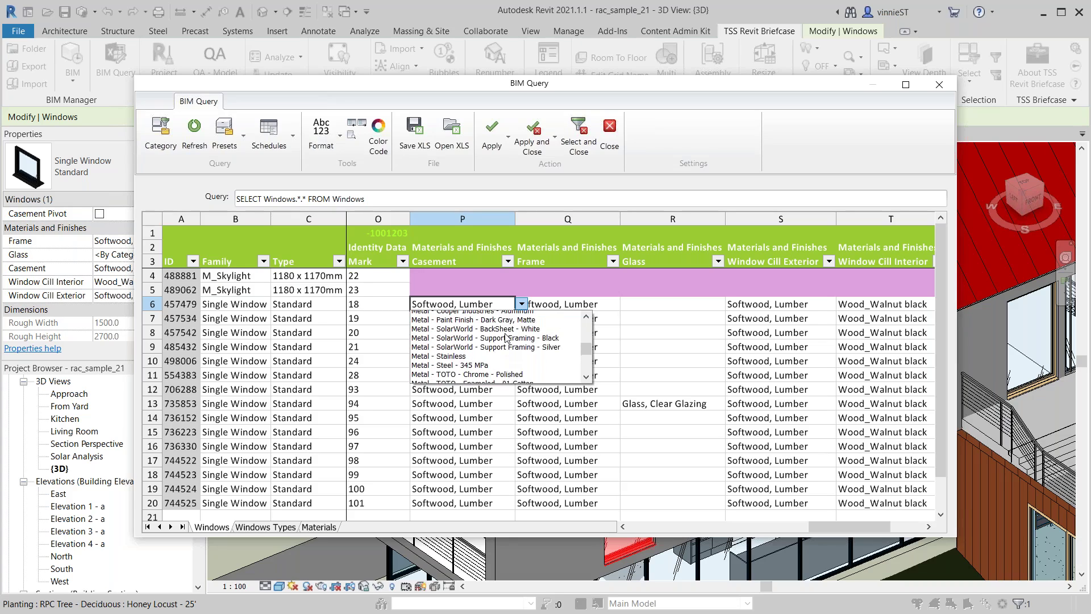
scroll(505, 338, "up", 3)
left_click(503, 348)
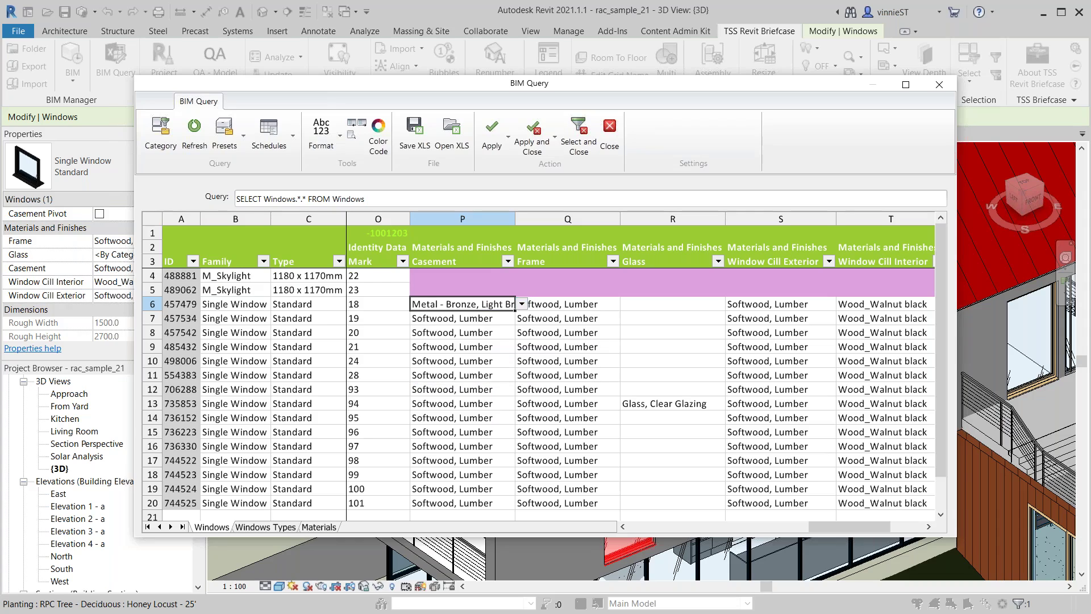
left_click_drag(514, 311, 501, 426)
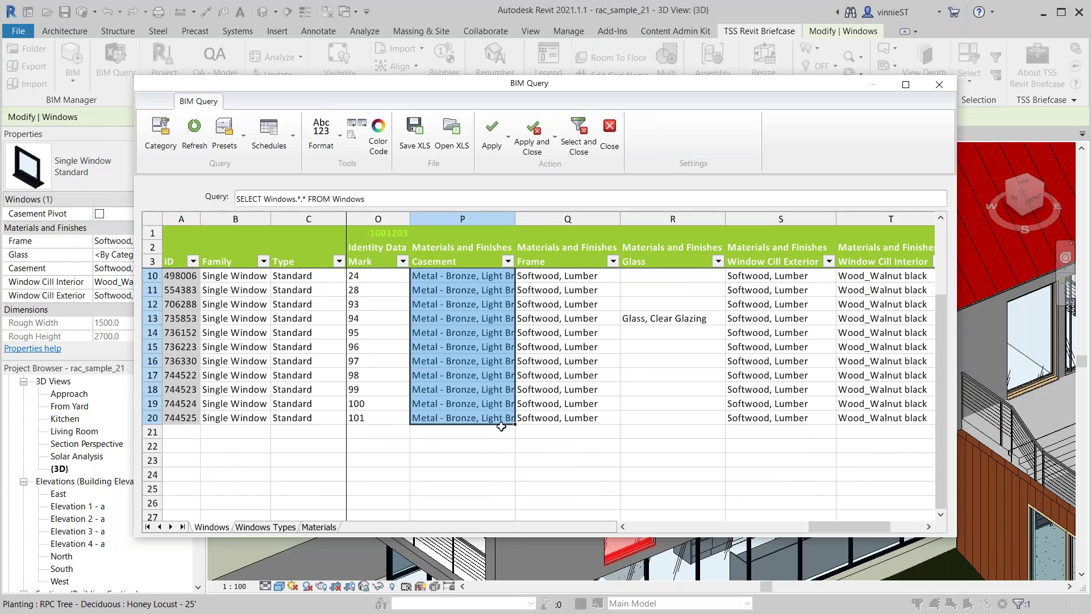
Step: Copy the Casement material Metal - Bronze, Light Brush into the Frame column and fill it down from row 6 to row 20
scroll(501, 426, "up", 2)
left_click(470, 305)
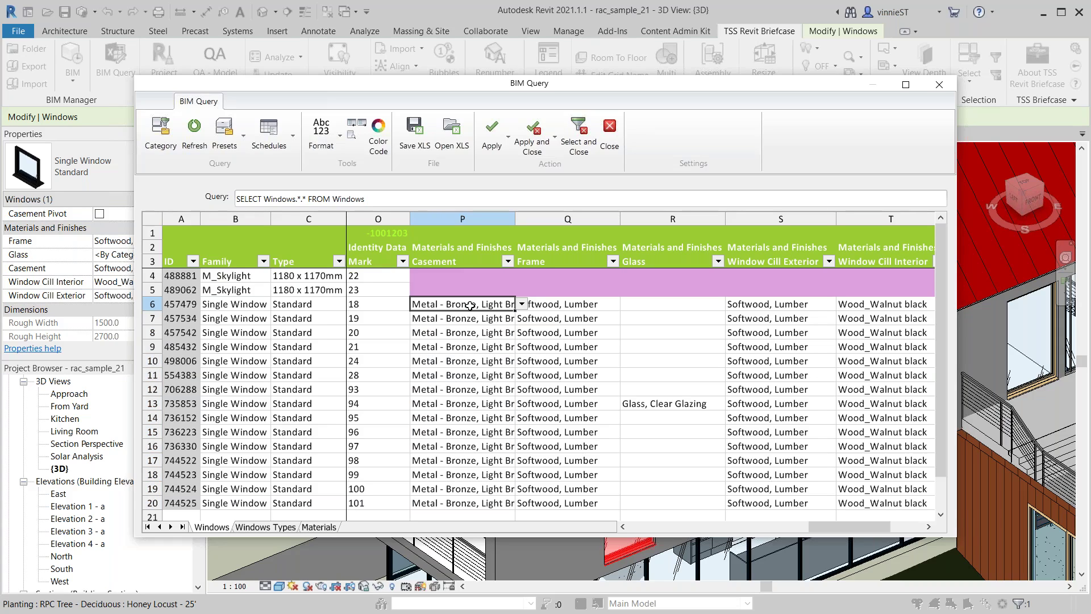
left_click(546, 305)
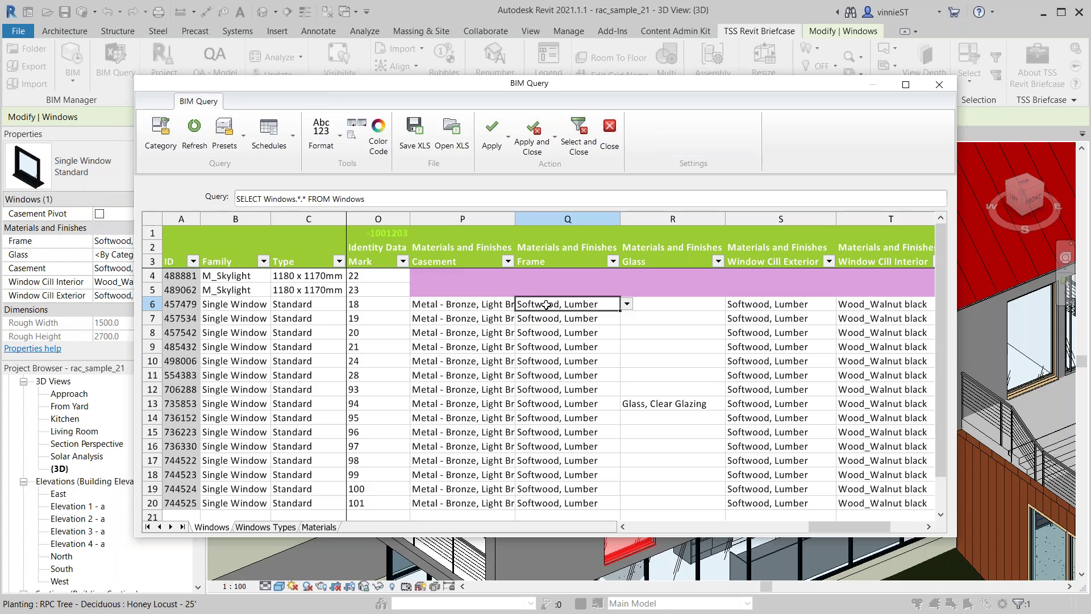
key("ctrl+v")
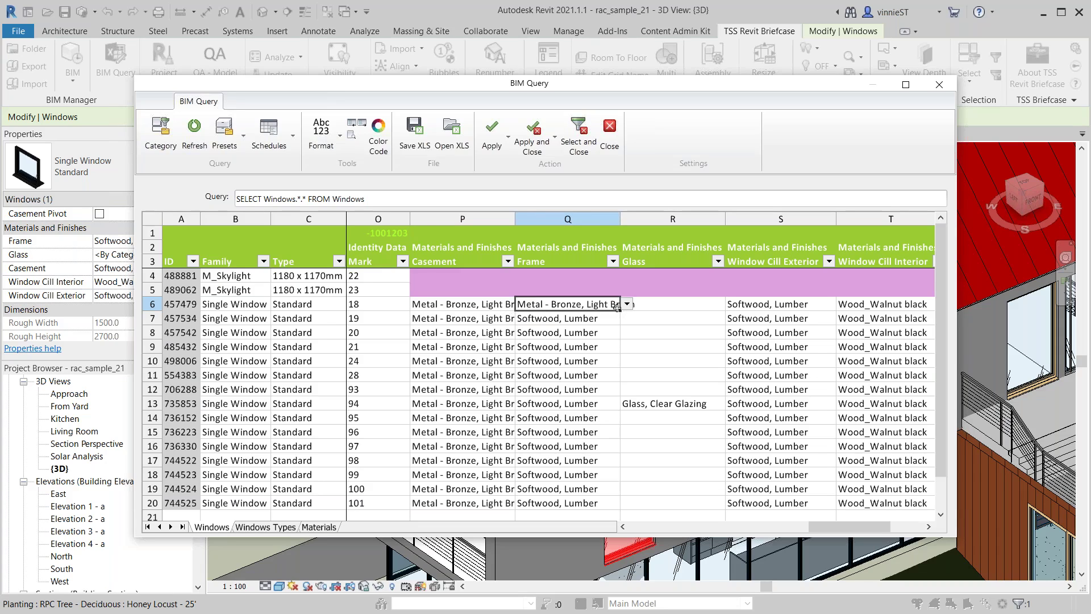
left_click_drag(619, 307, 608, 511)
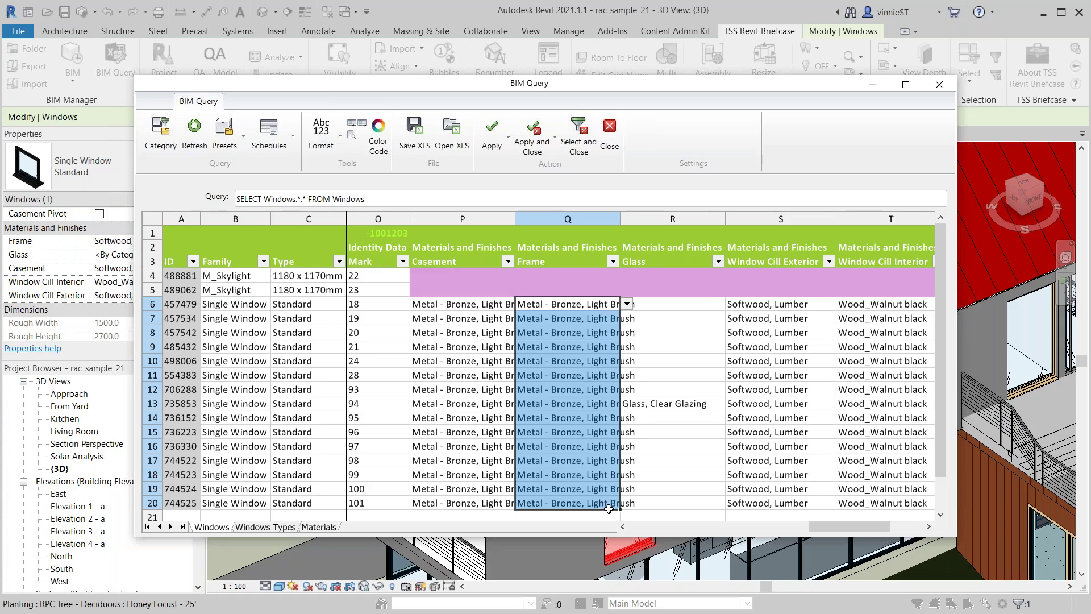
Step: Set the Window Cill Exterior material to Metal - Bronze, Light Brush in row 6 and fill it down to row 20
left_click(776, 307)
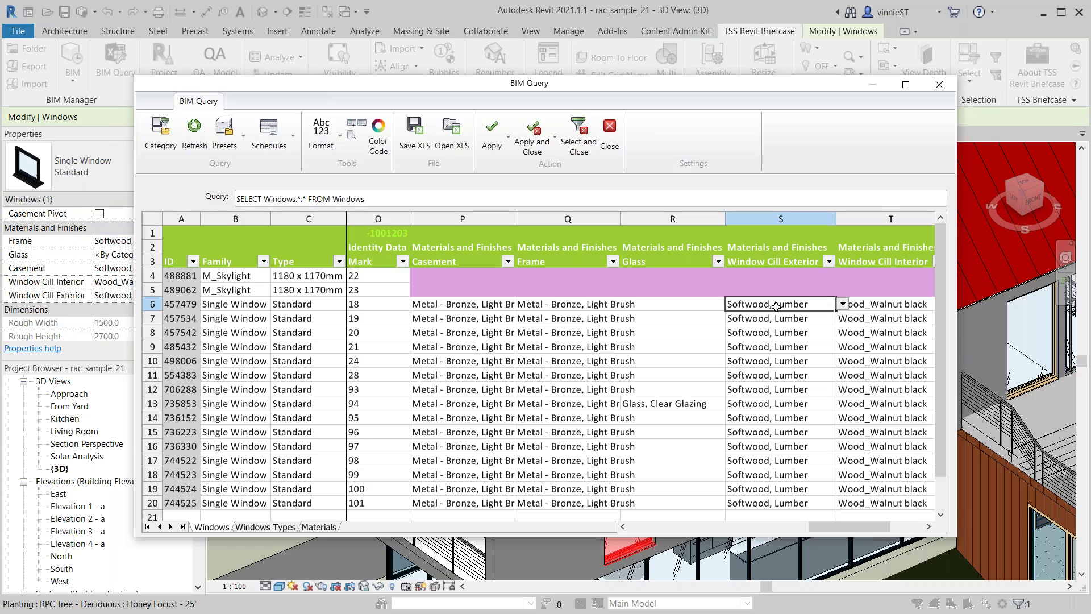
type("Metal - Bronze, Light Brush")
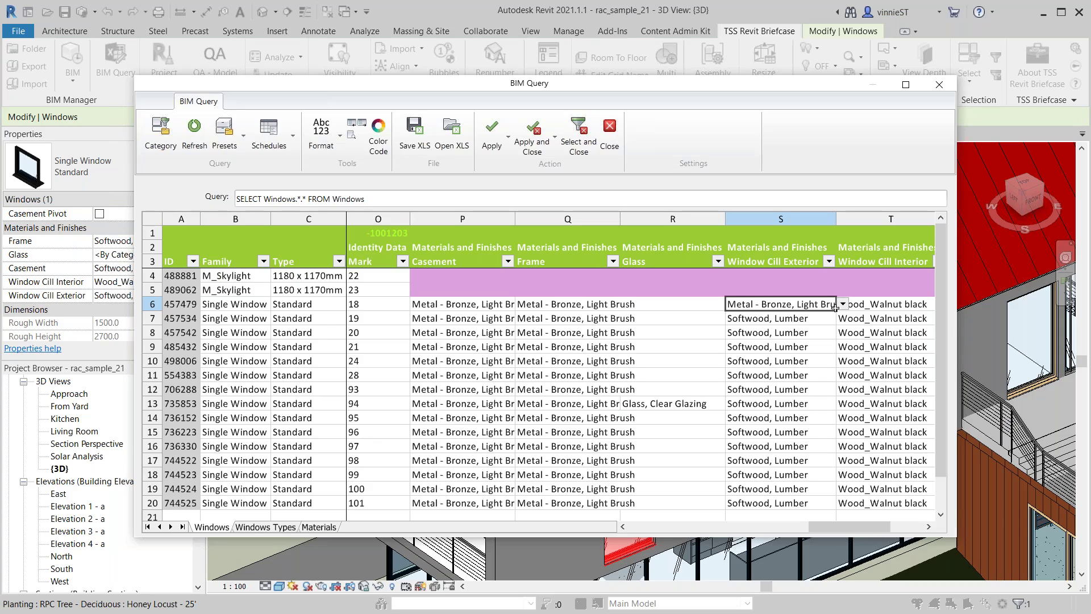
left_click_drag(832, 325, 822, 512)
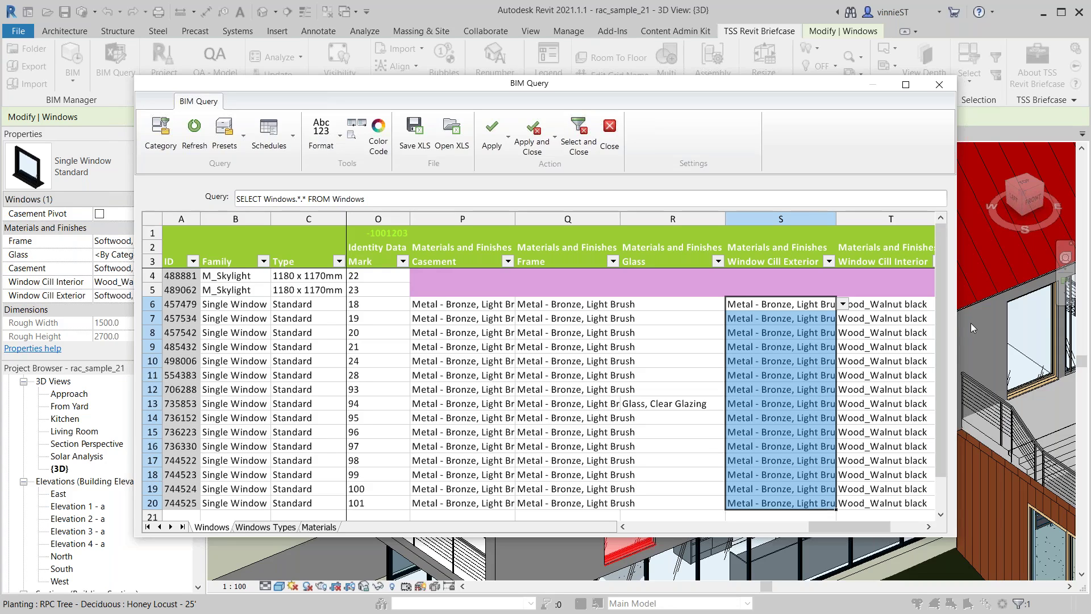
Step: Shrink the BIM Query window and move it off the model, apply the material changes while closing it, and deselect the window
left_click_drag(959, 329, 598, 303)
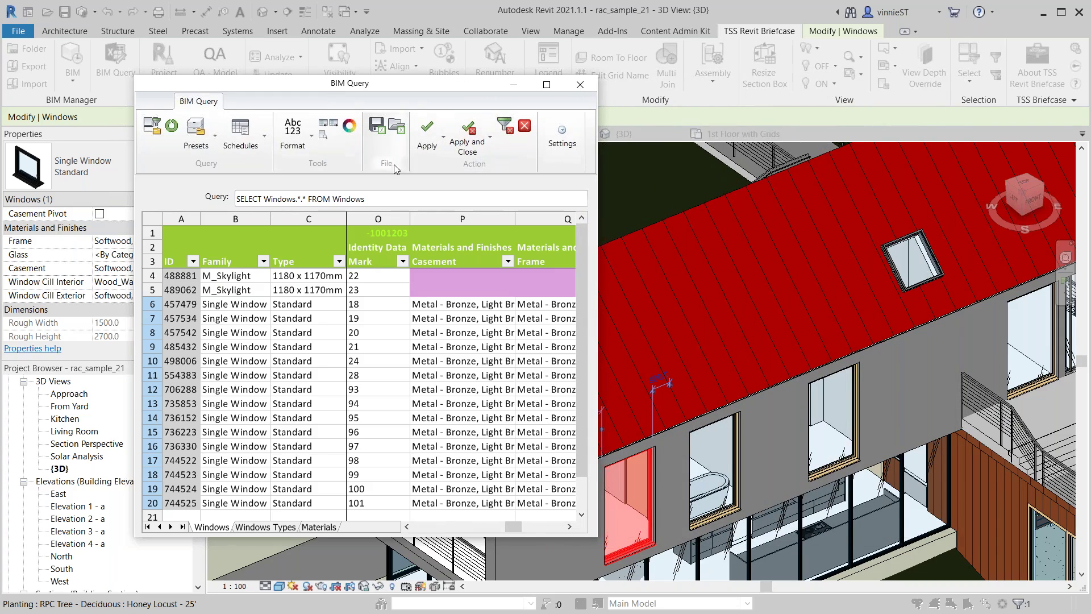
left_click_drag(399, 86, 290, 31)
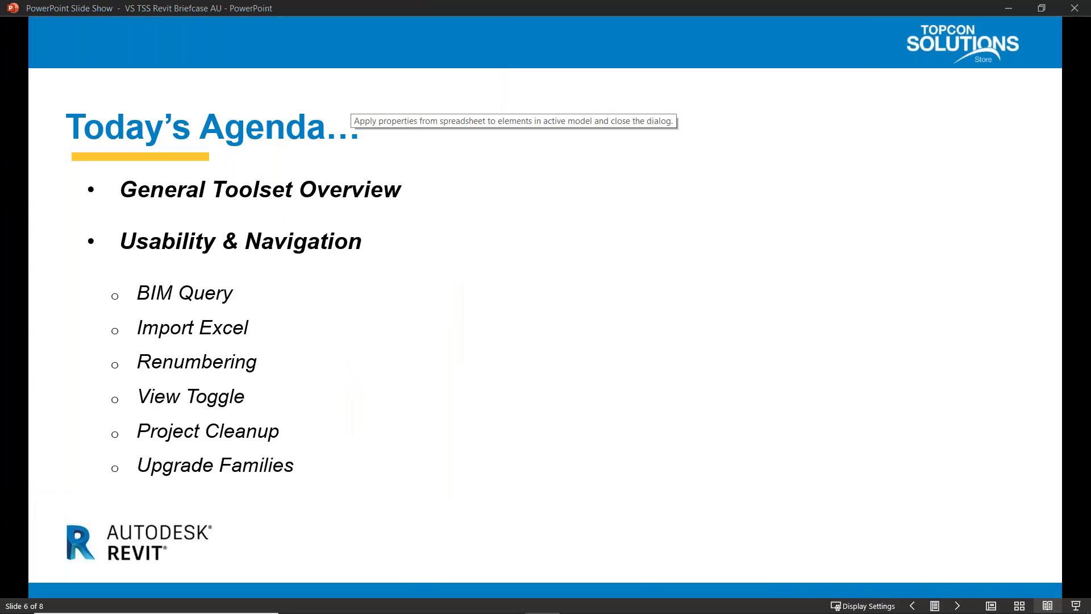
left_click(358, 91)
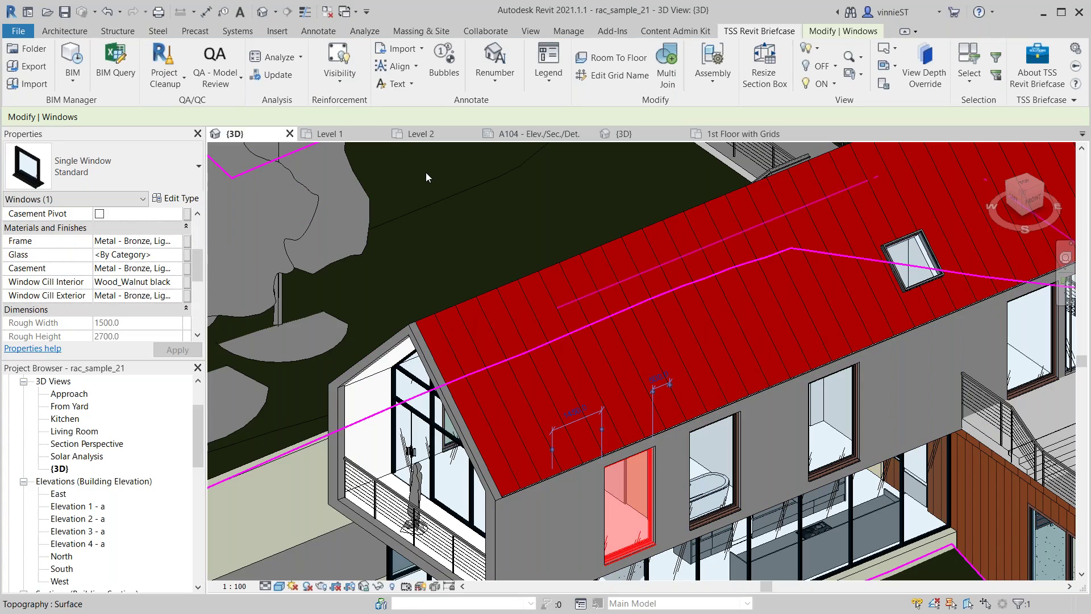
key("Escape")
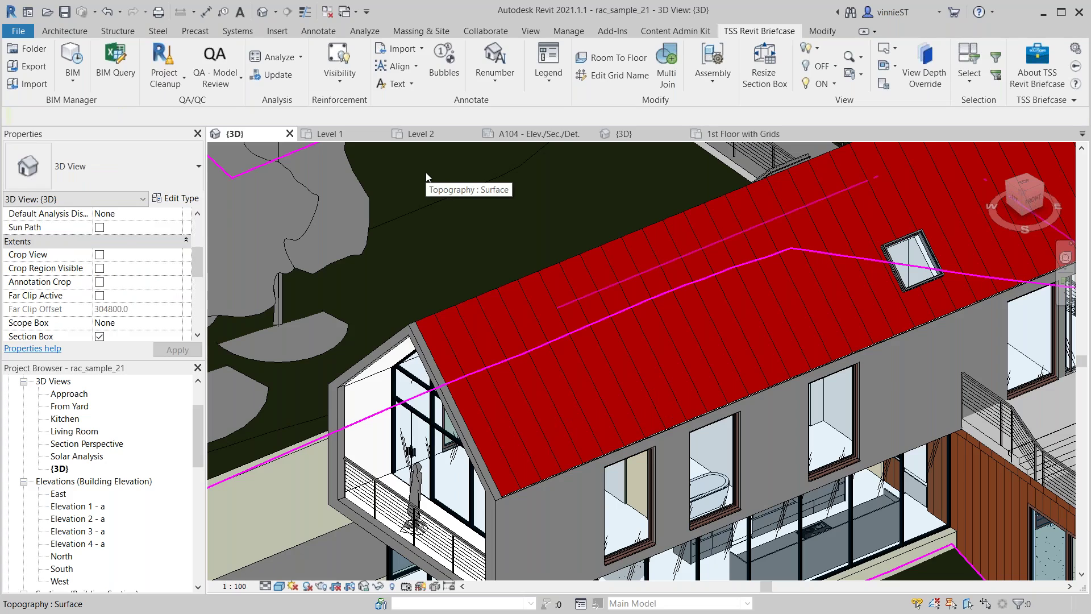
Step: Switch to the PowerPoint slide show to view the agenda slide, and minimize it to return to Revit
key("super")
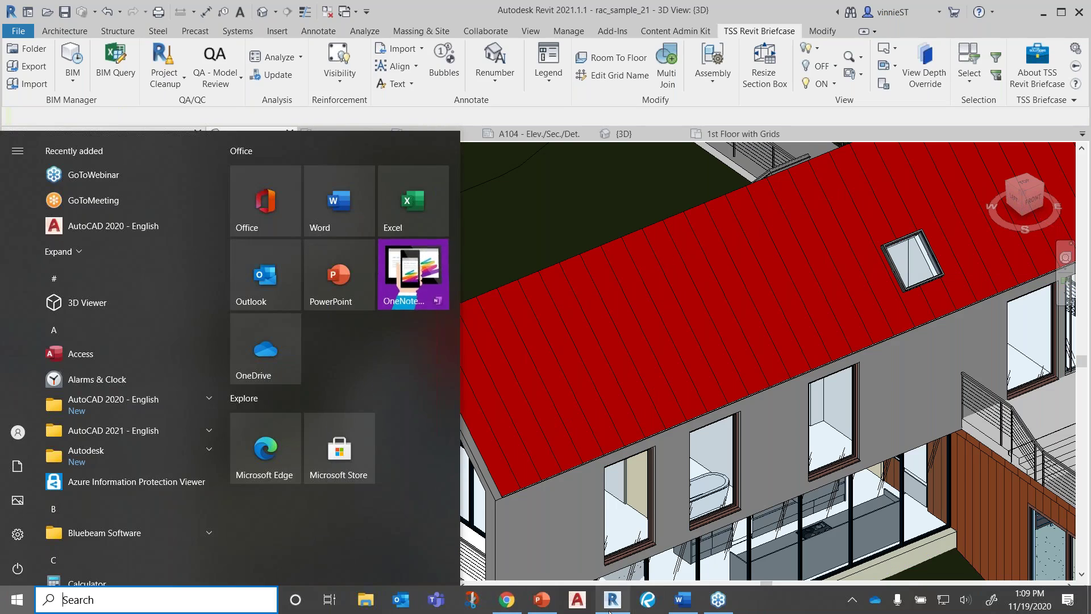
left_click(537, 599)
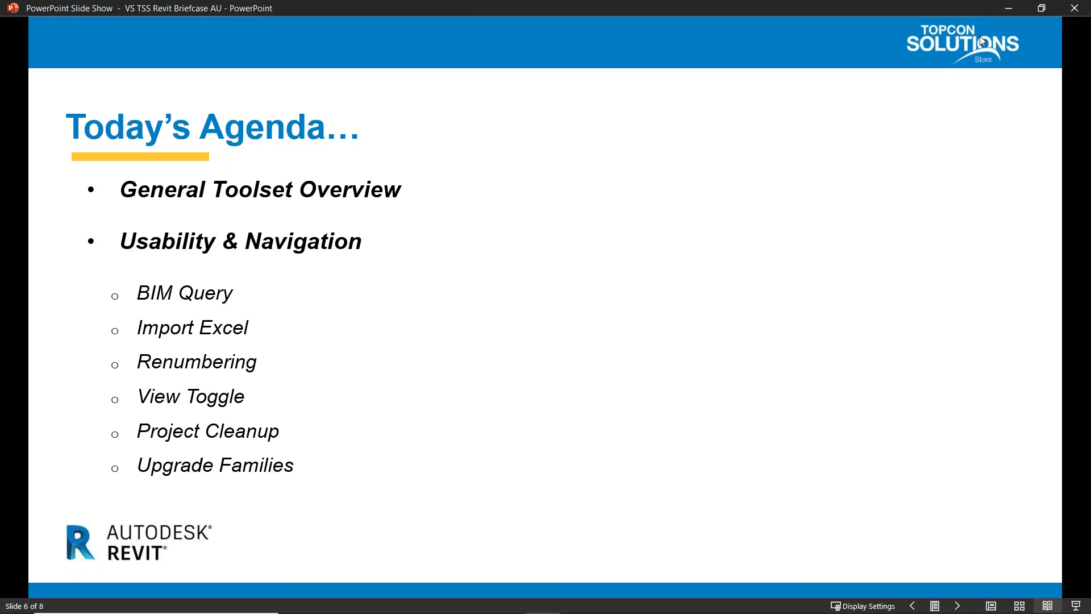
left_click(1008, 11)
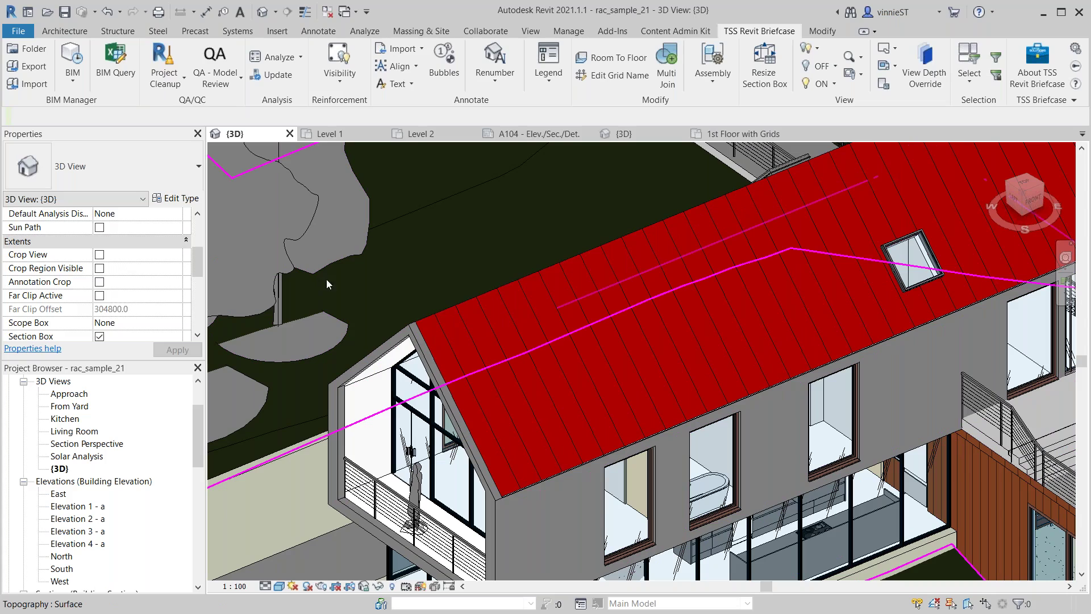
Step: In the 3D view of the hotel model, start Import Spreadsheet and load the Furniture Schedule workbook from the Revit Briefcase for AU folder
left_click(645, 135)
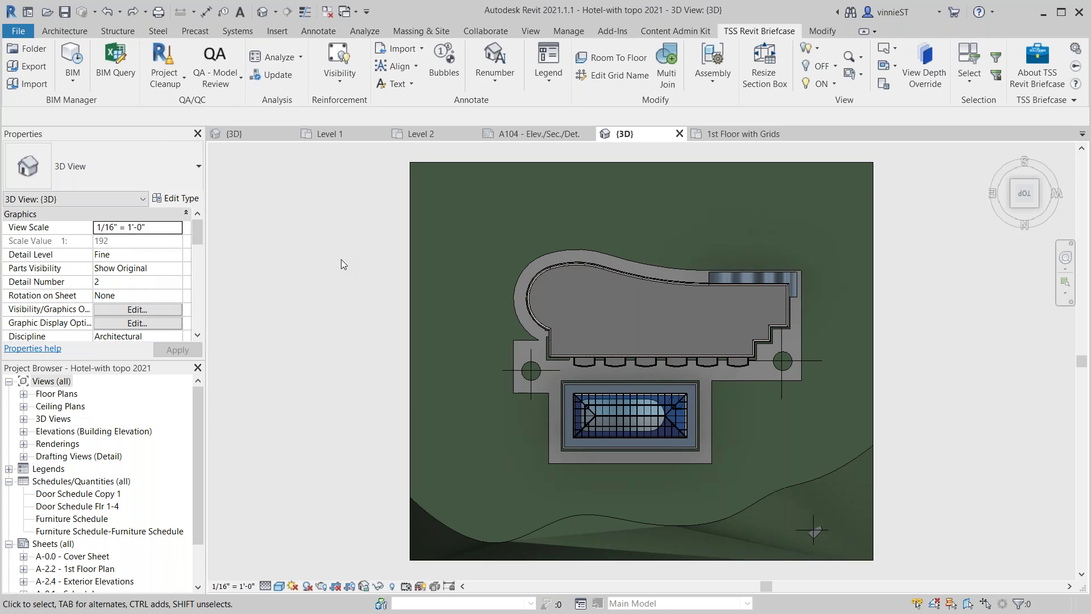
left_click(418, 48)
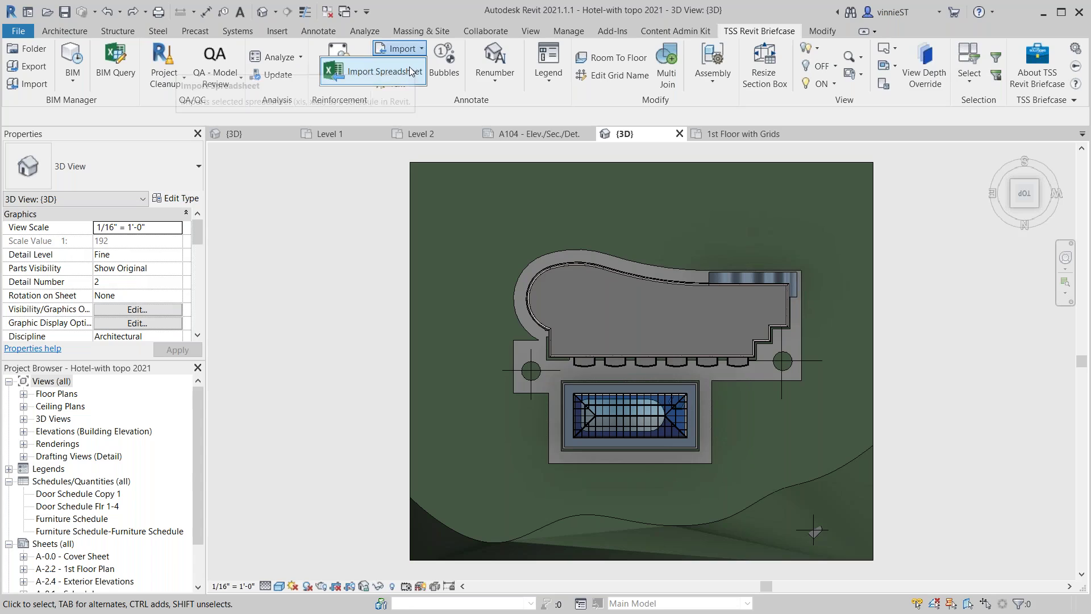
left_click(409, 66)
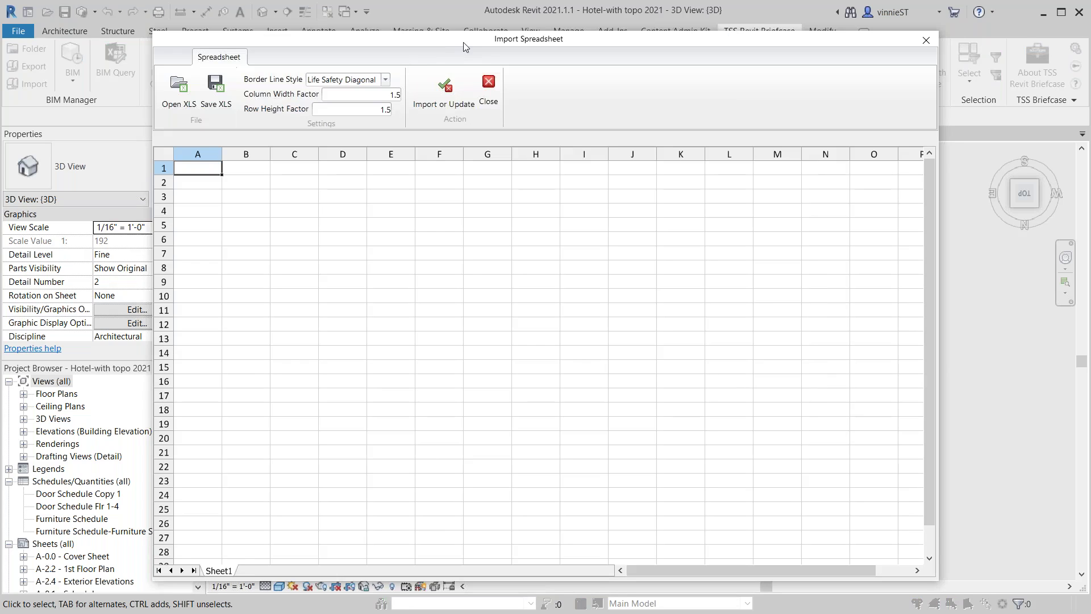
left_click_drag(463, 45, 426, 32)
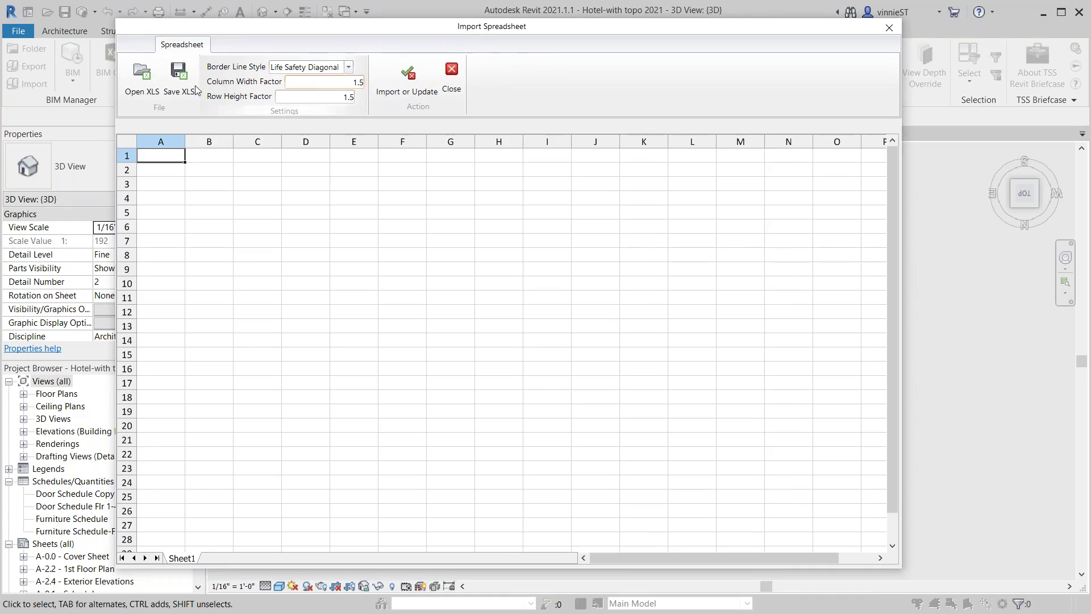
left_click(144, 84)
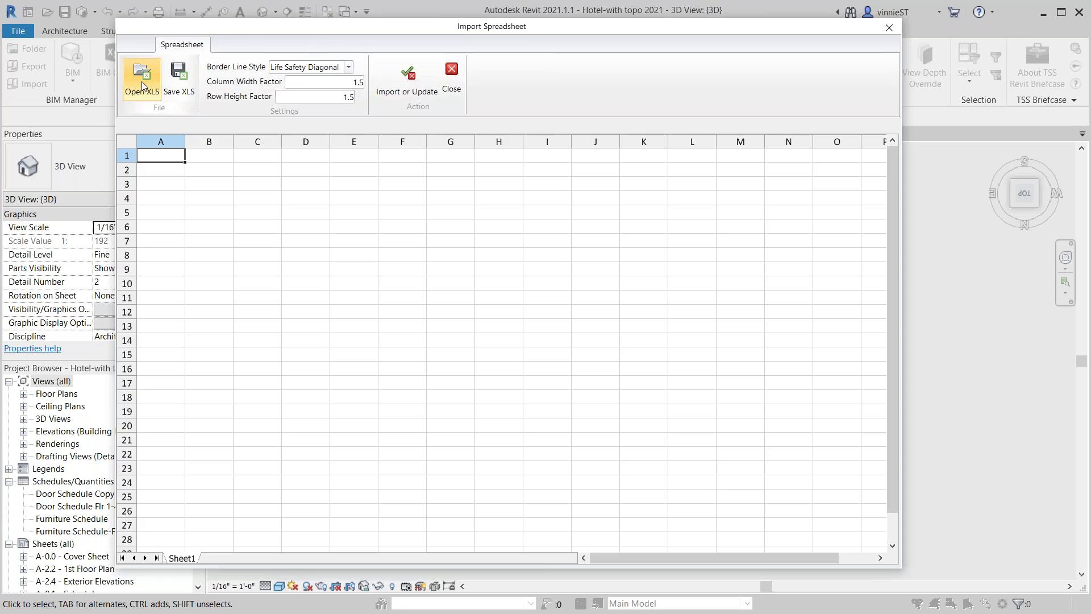
left_click(143, 84)
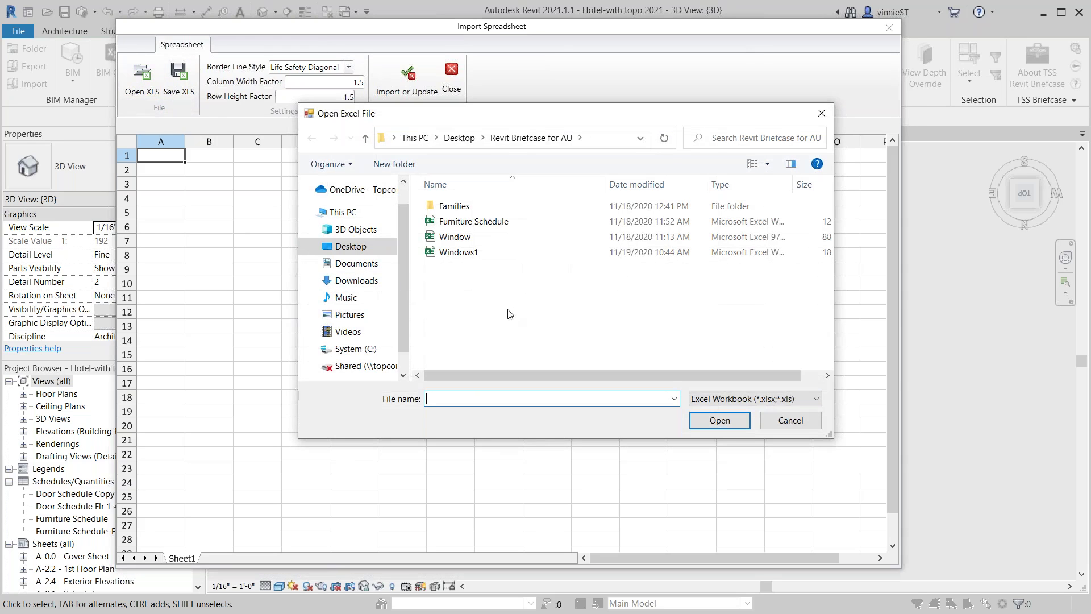
left_click(507, 223)
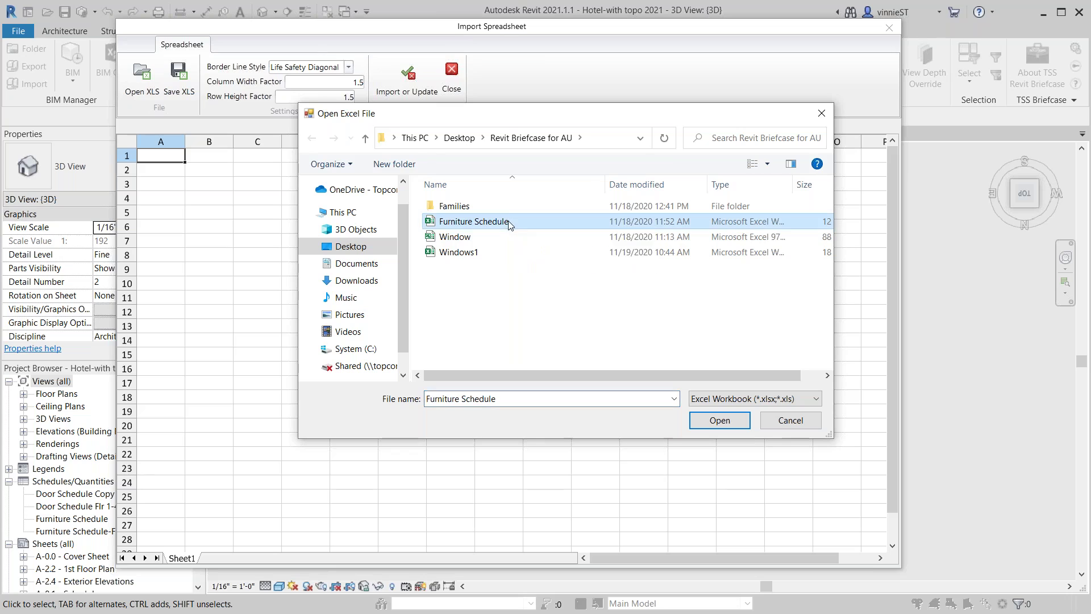
left_click(726, 423)
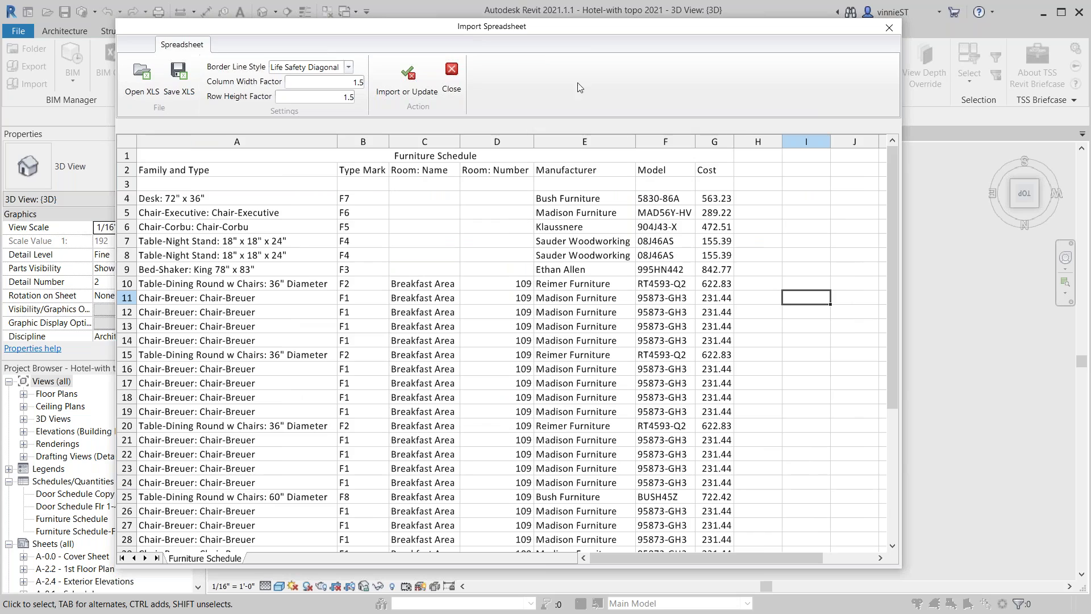
Step: Set the spreadsheet's border line style to <Lines> and import the furniture schedule into the model
left_click_drag(581, 24, 569, 10)
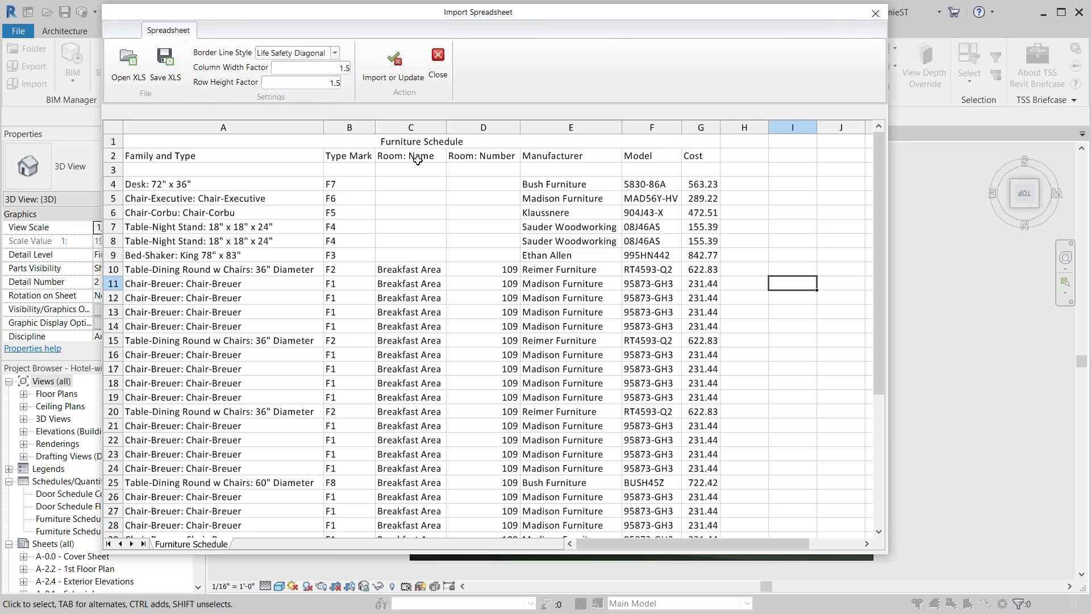
left_click(336, 53)
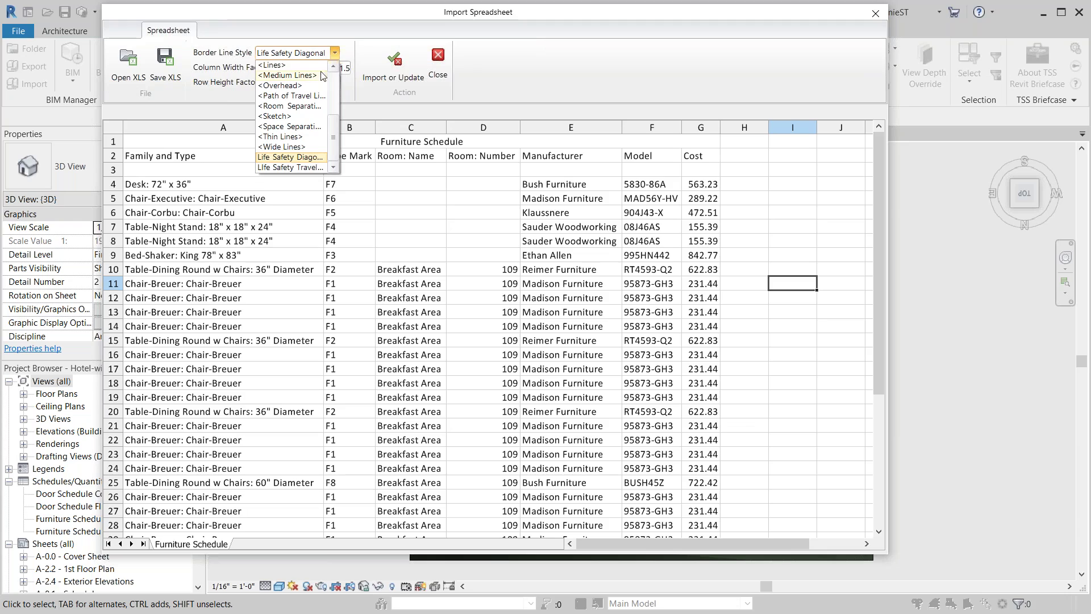
left_click(284, 65)
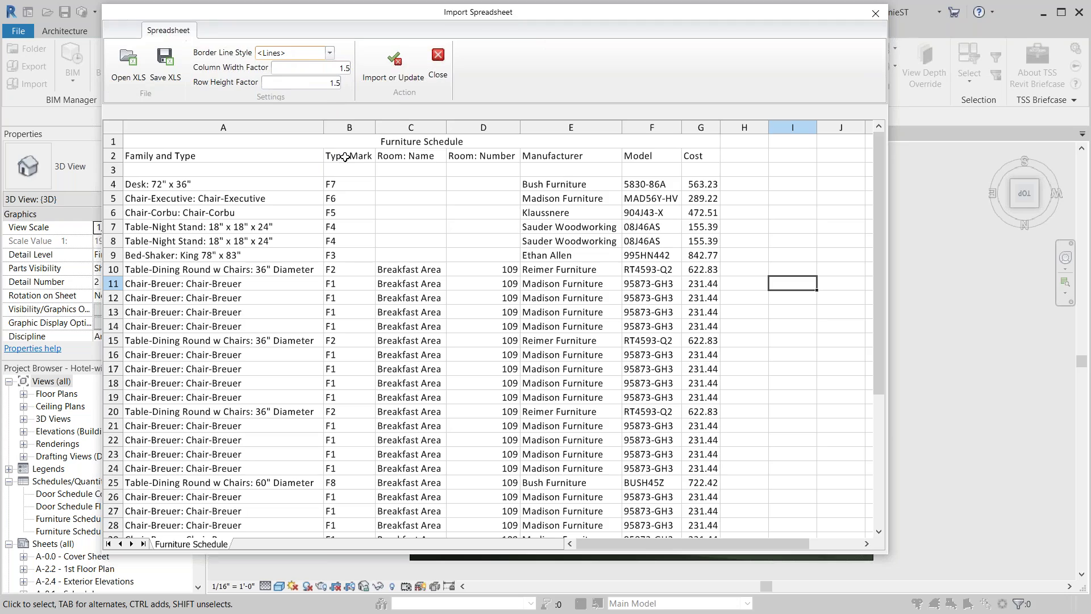
left_click(380, 70)
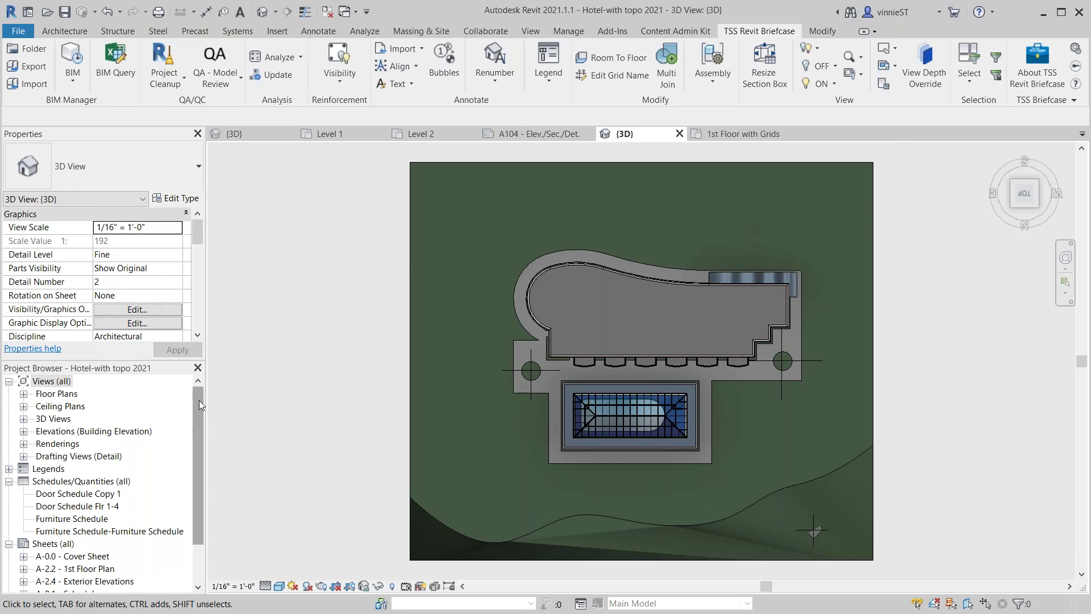
Step: Open the imported Furniture Schedule-Furniture Schedule view from the project's schedules
left_click_drag(199, 400, 193, 443)
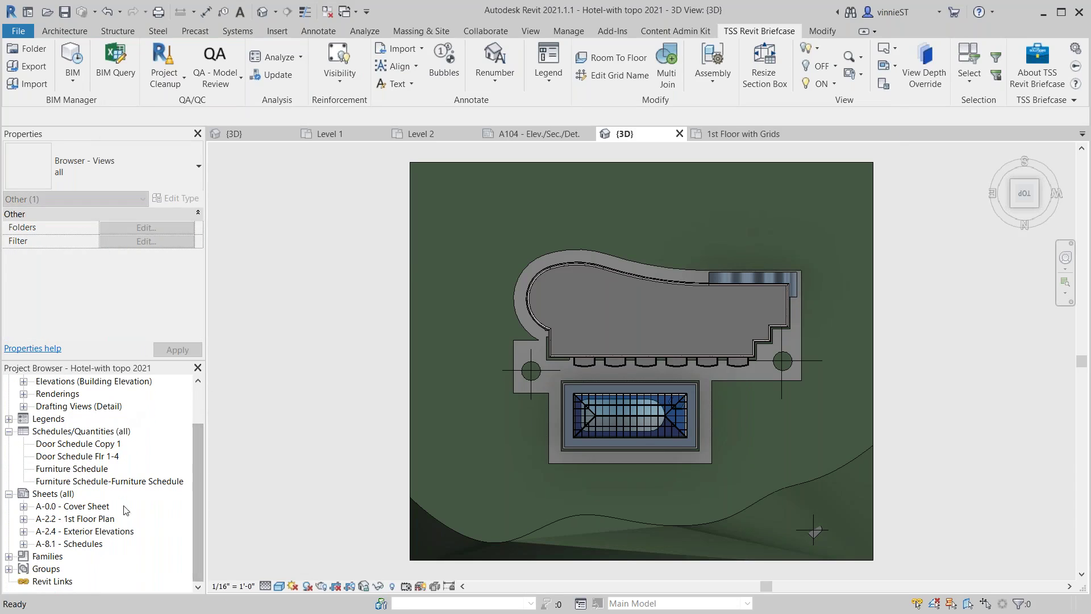
left_click(132, 483)
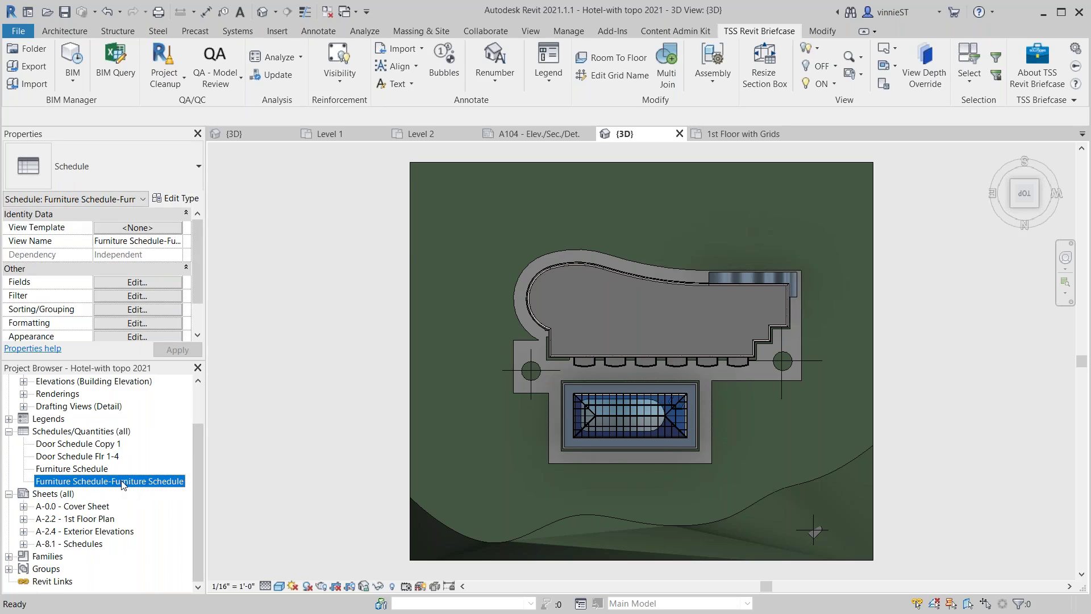
double_click(122, 482)
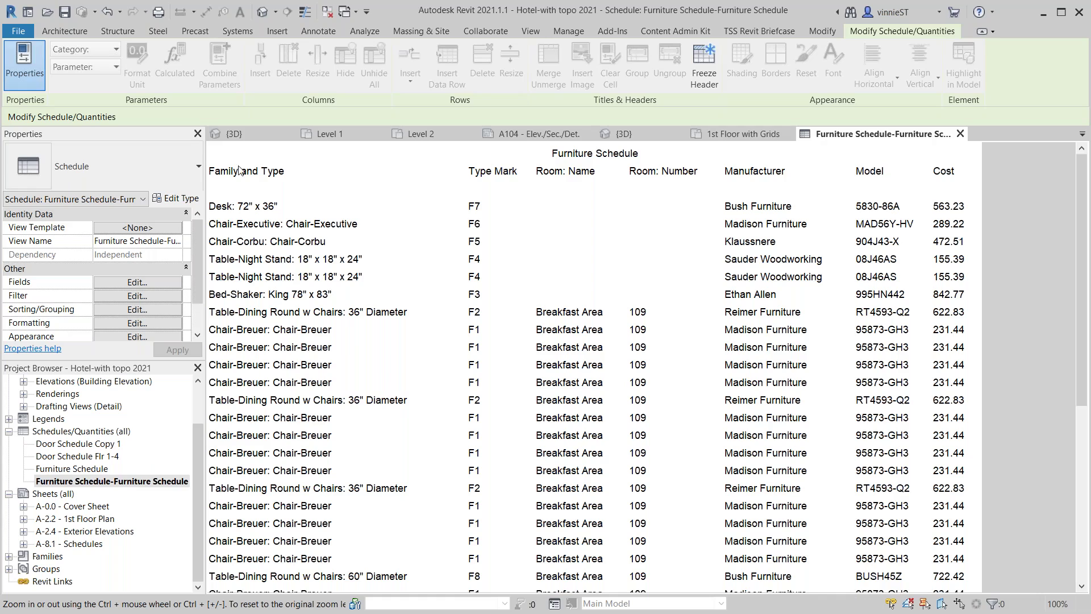
Step: Apply <Thin Lines> outside and inside borders to all schedule cells, from the title through the last Cost cell
left_click(228, 153)
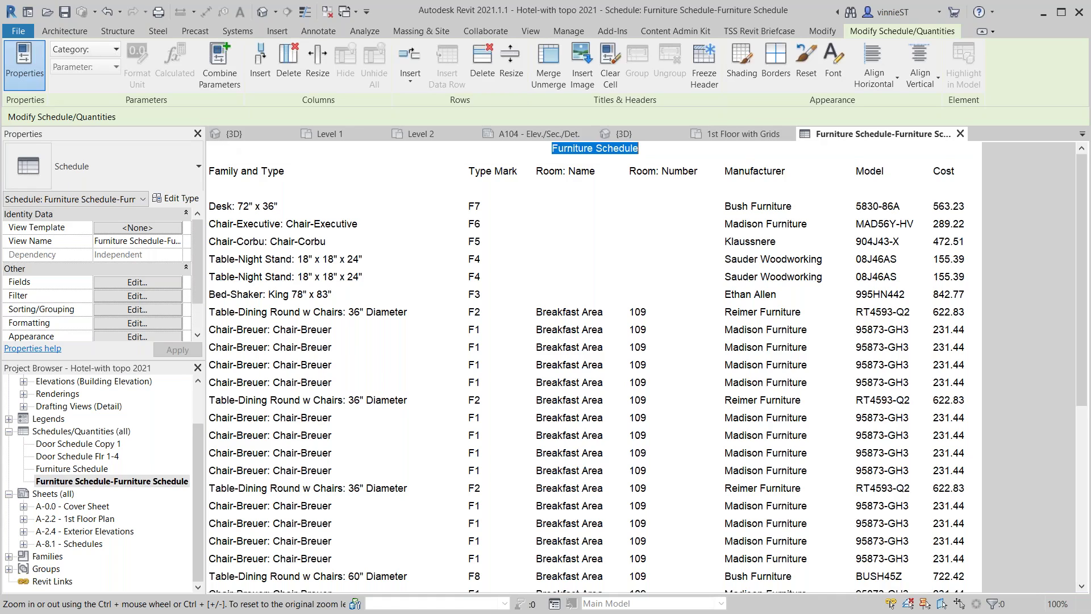
scroll(672, 454, "down", 6)
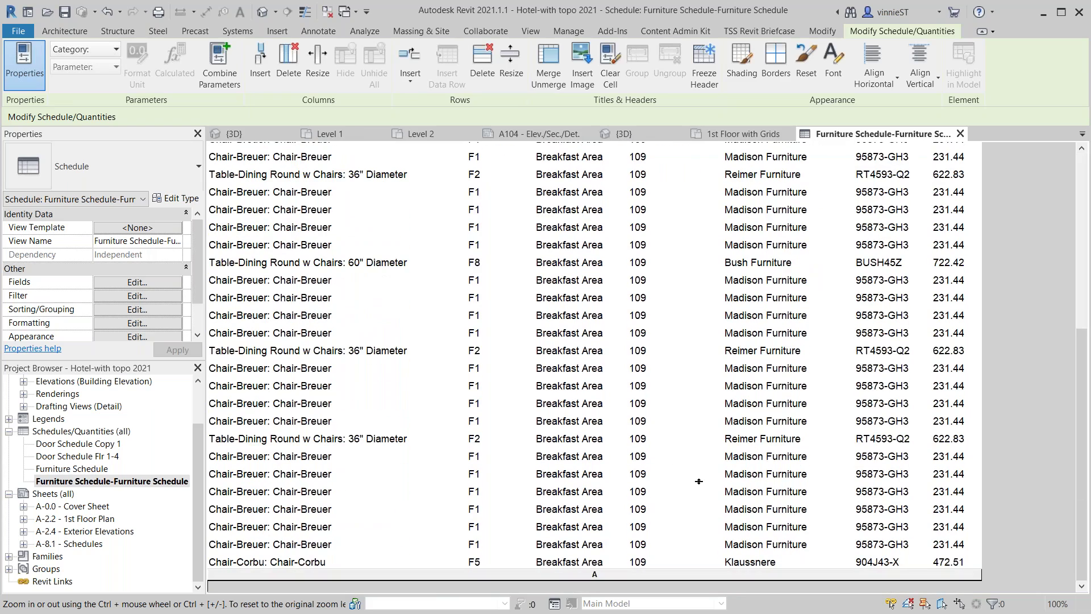
left_click(953, 561, "shift")
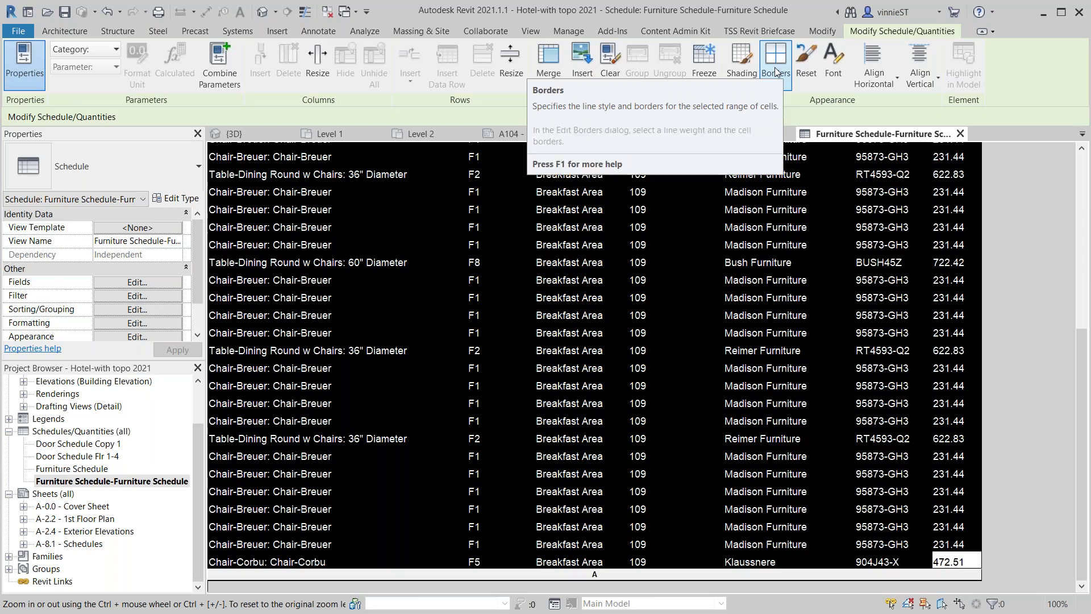
left_click(775, 67)
left_click(606, 230)
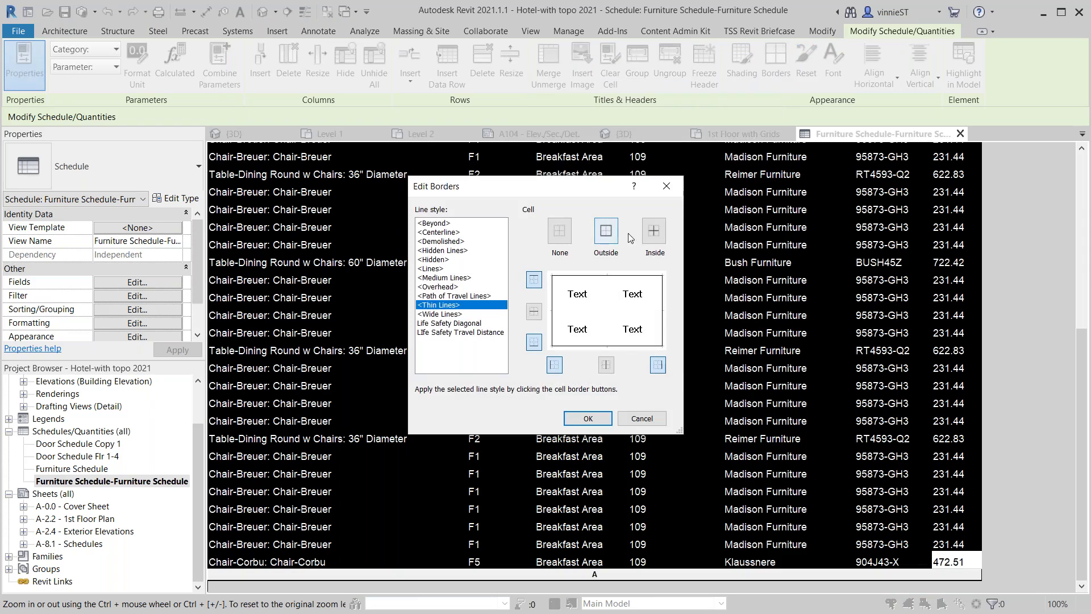
left_click(654, 231)
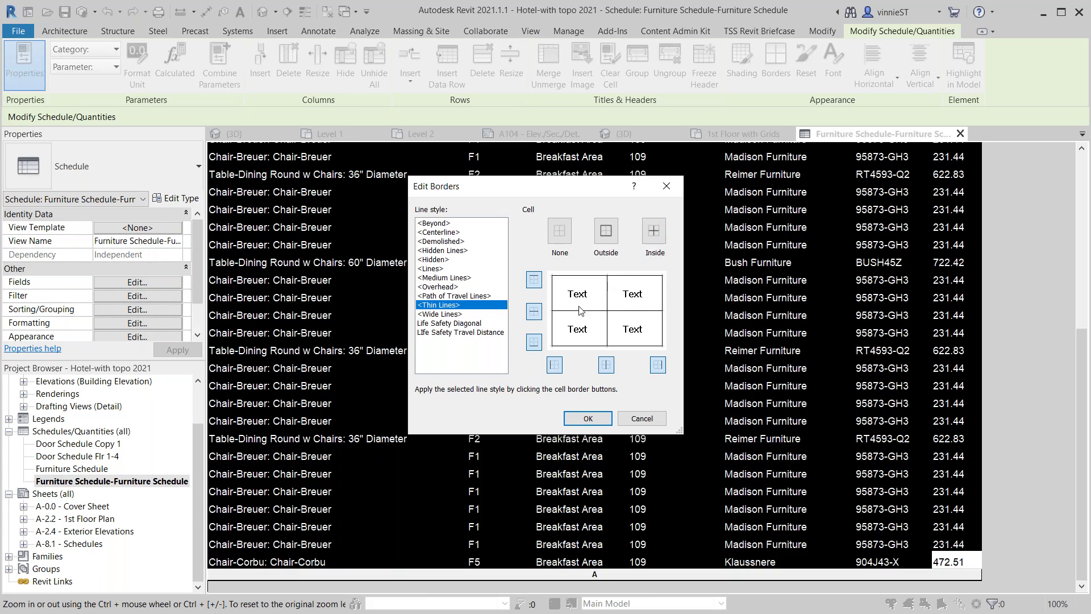
left_click(589, 419)
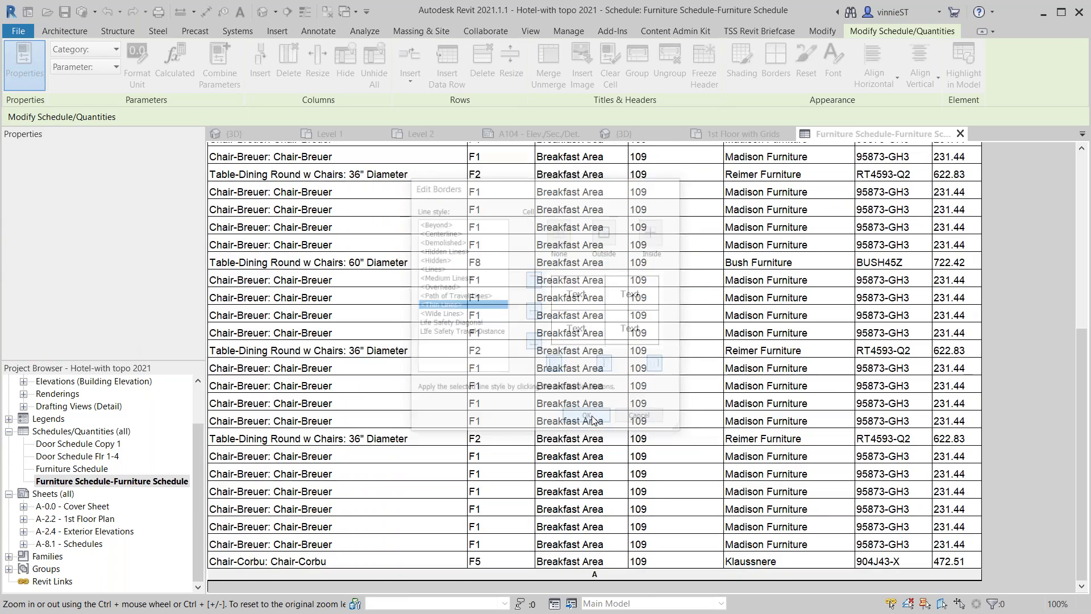
Step: Format the Furniture Schedule title in bold blue text with a font size of 5/32"
scroll(508, 384, "up", 10)
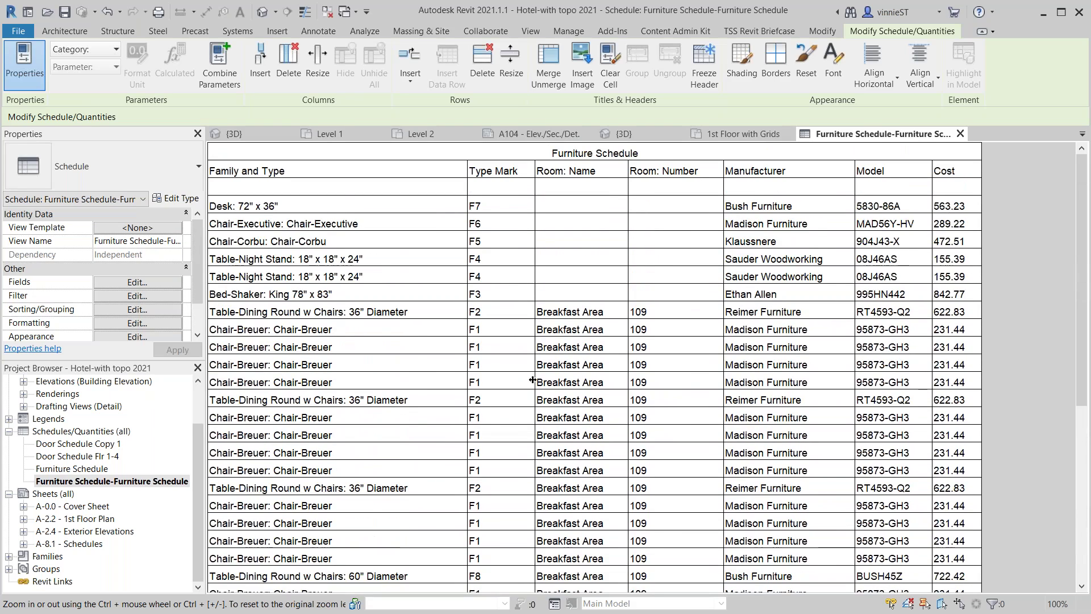
left_click(665, 154)
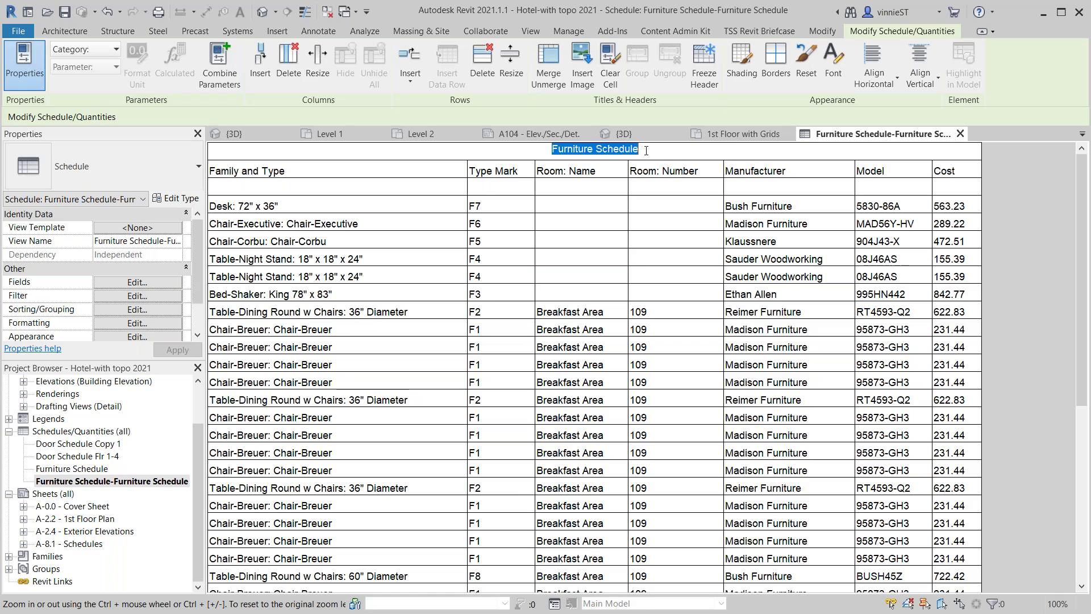
left_click(829, 62)
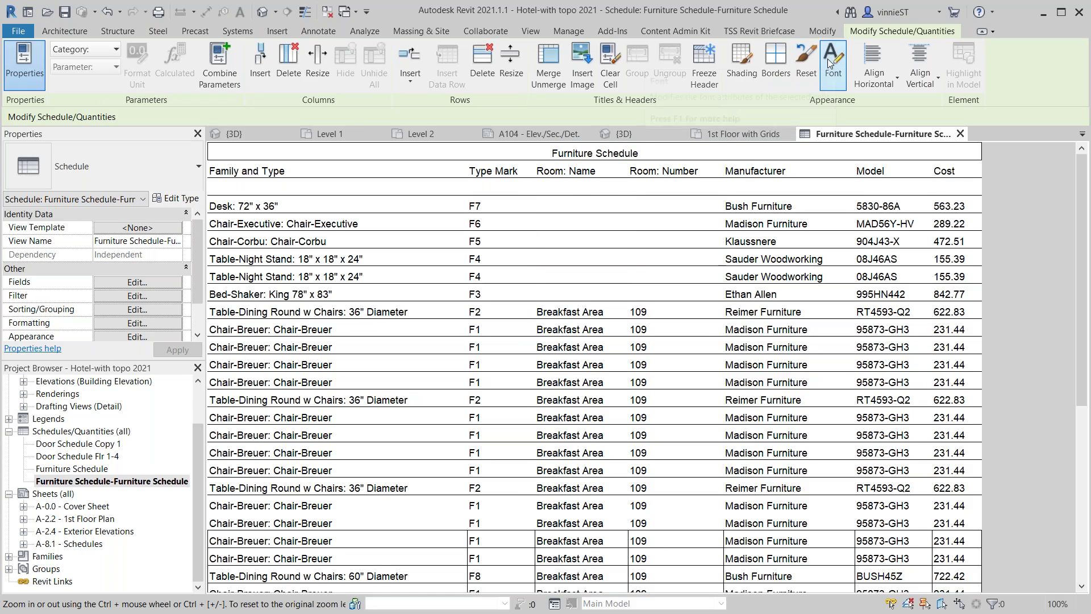
left_click_drag(518, 281, 453, 285)
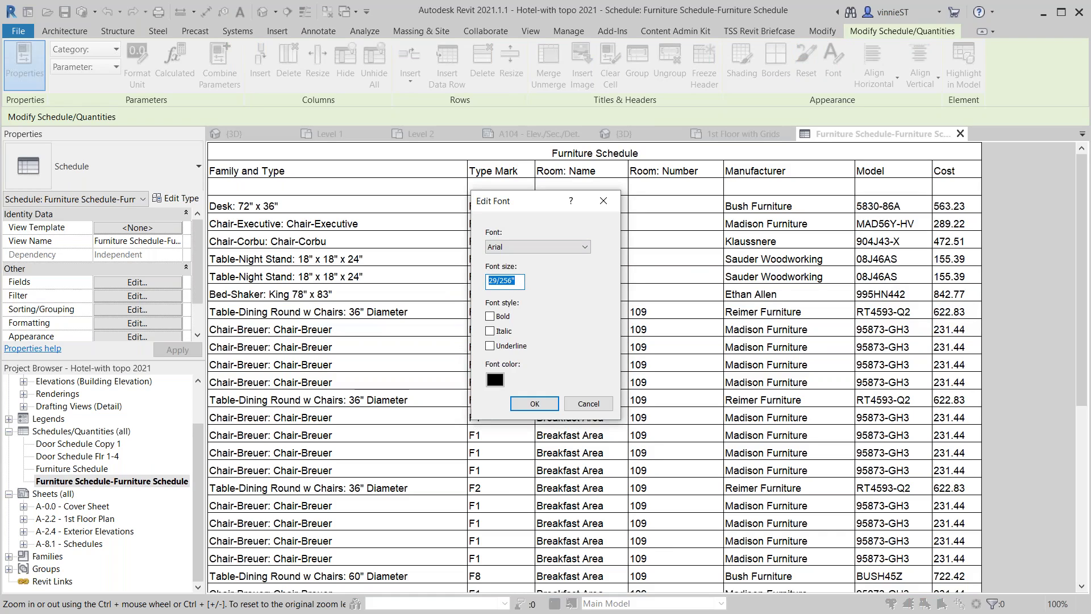
type("5/32")
left_click(495, 380)
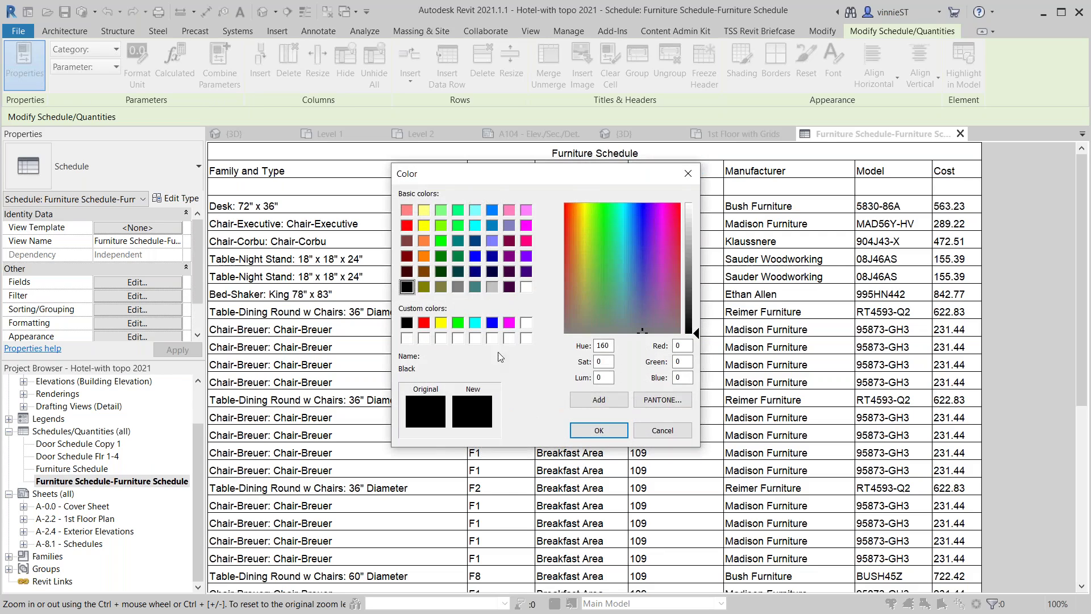
left_click(492, 323)
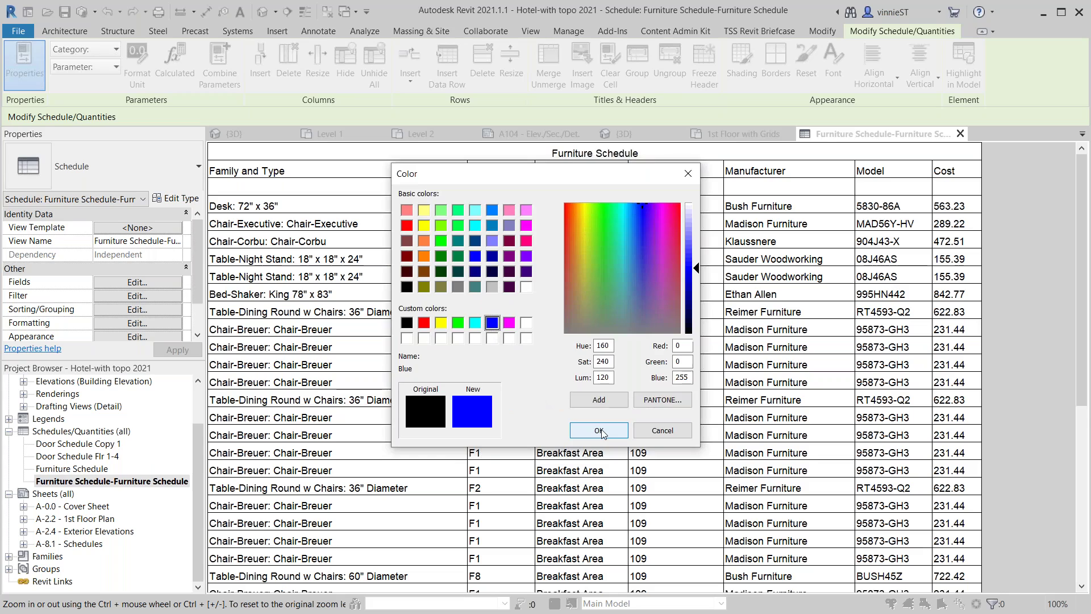
left_click(599, 430)
left_click(490, 316)
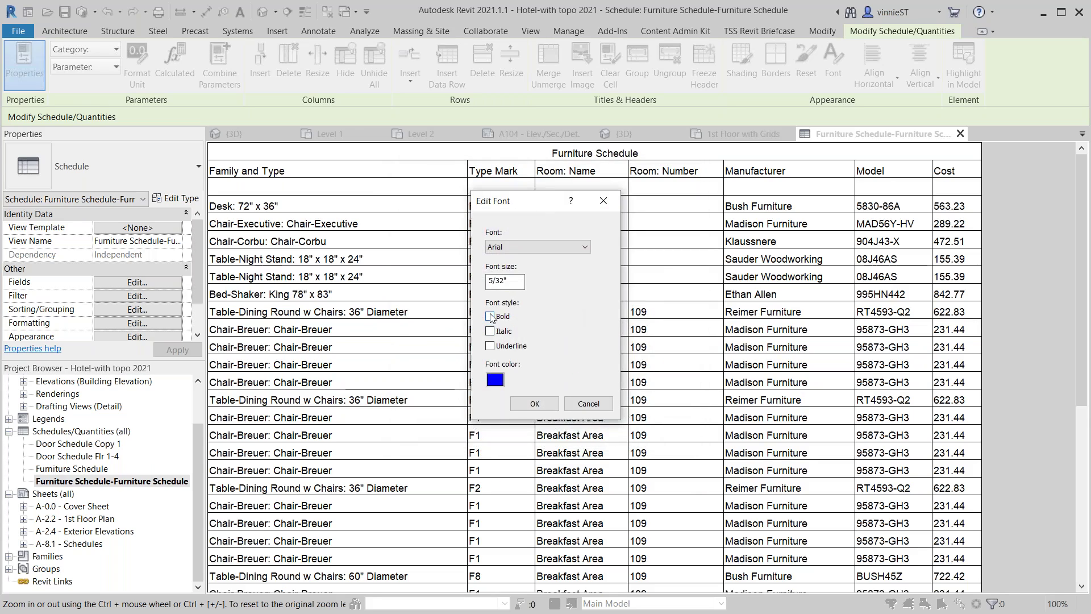
left_click(537, 404)
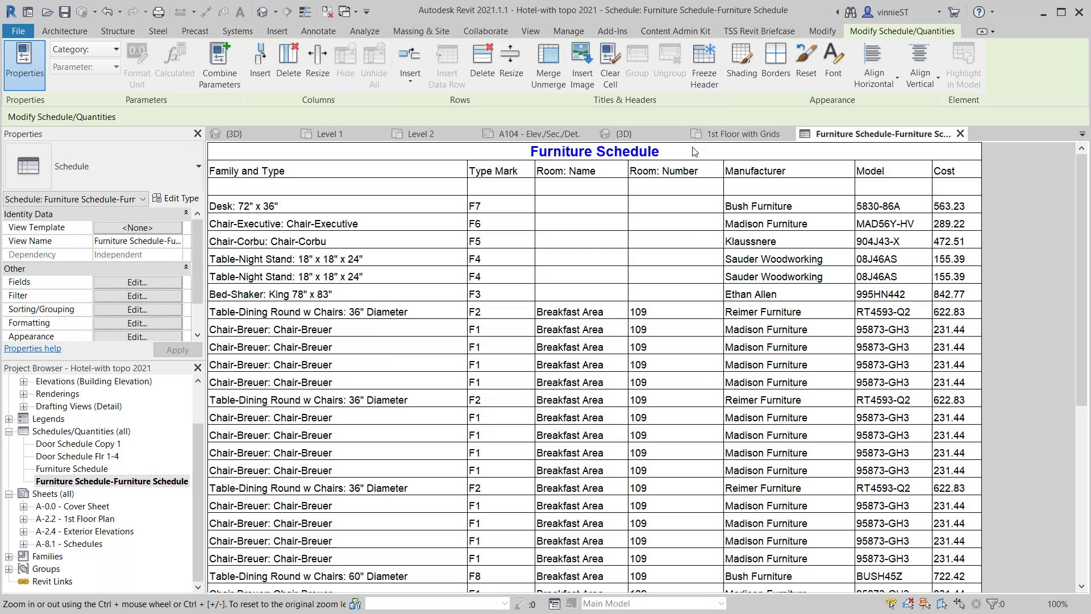
Step: Shade the schedule's title cell with the grey RGB 192-192-192
left_click(730, 156)
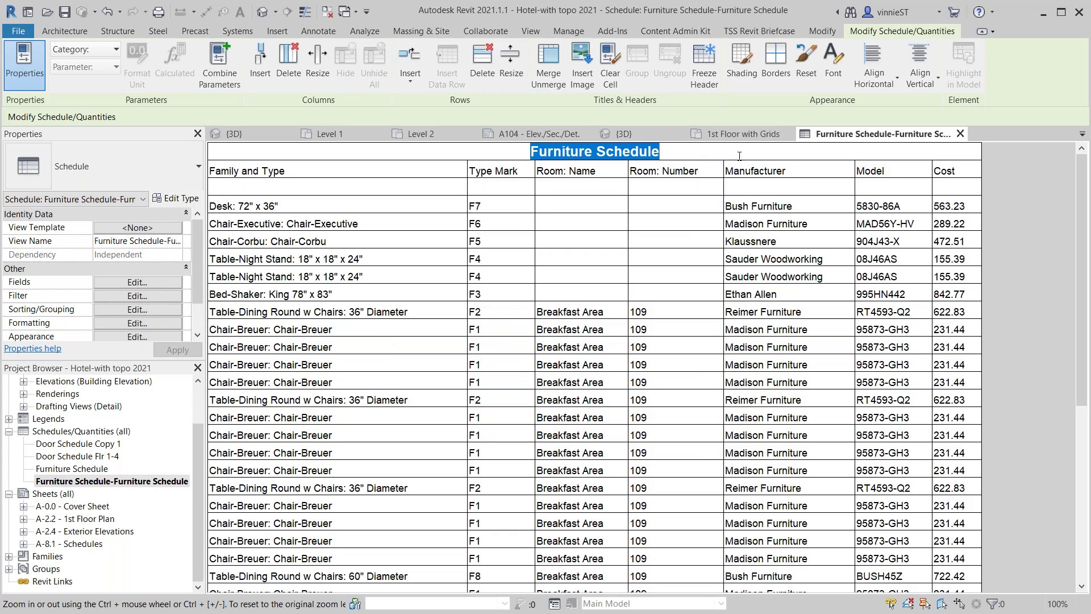
left_click(750, 74)
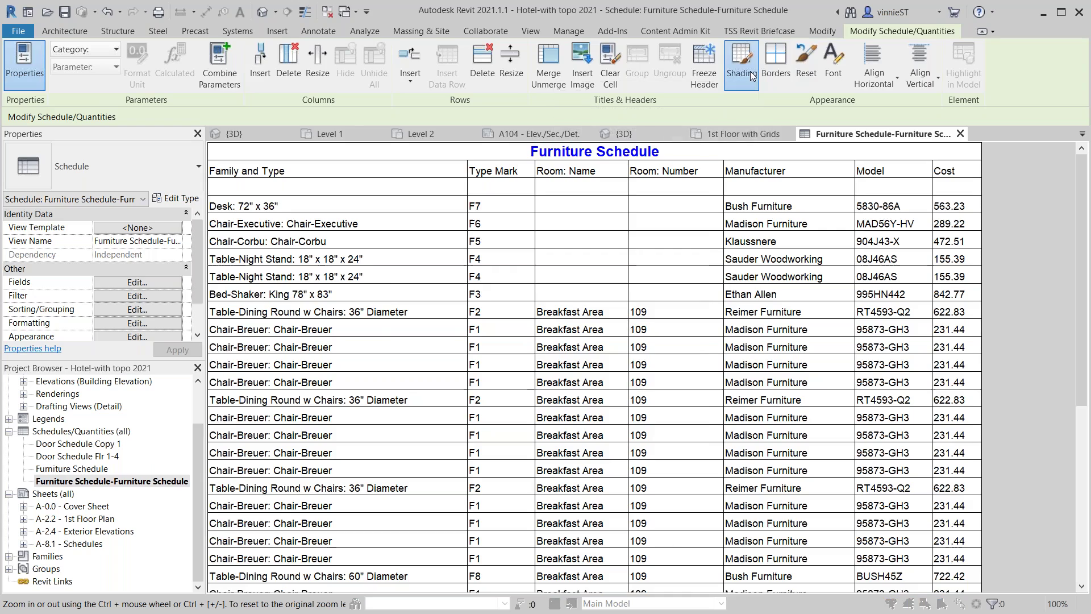
left_click(492, 287)
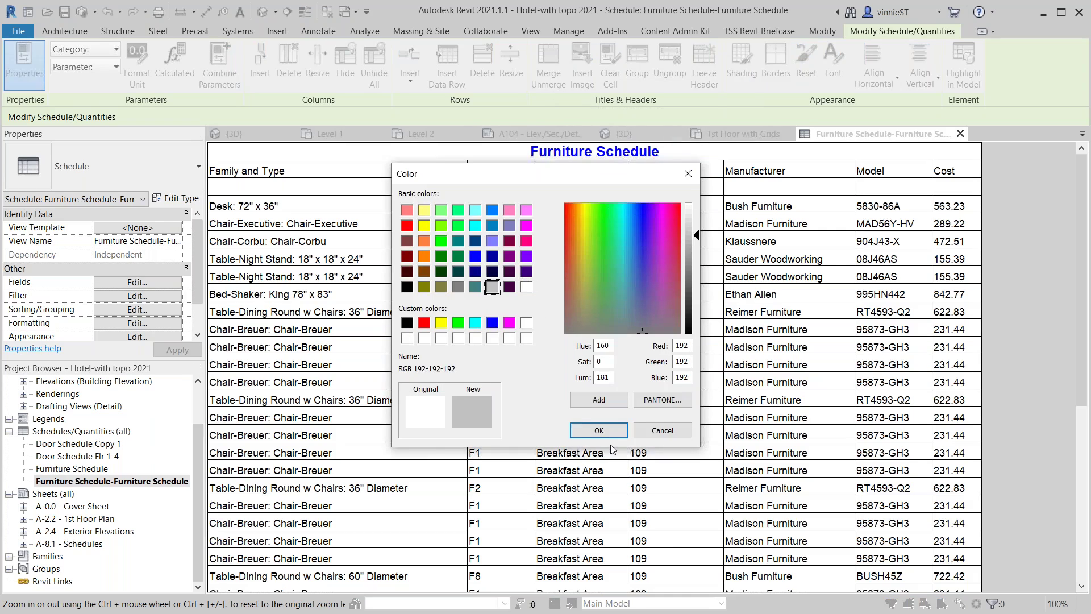
left_click(600, 429)
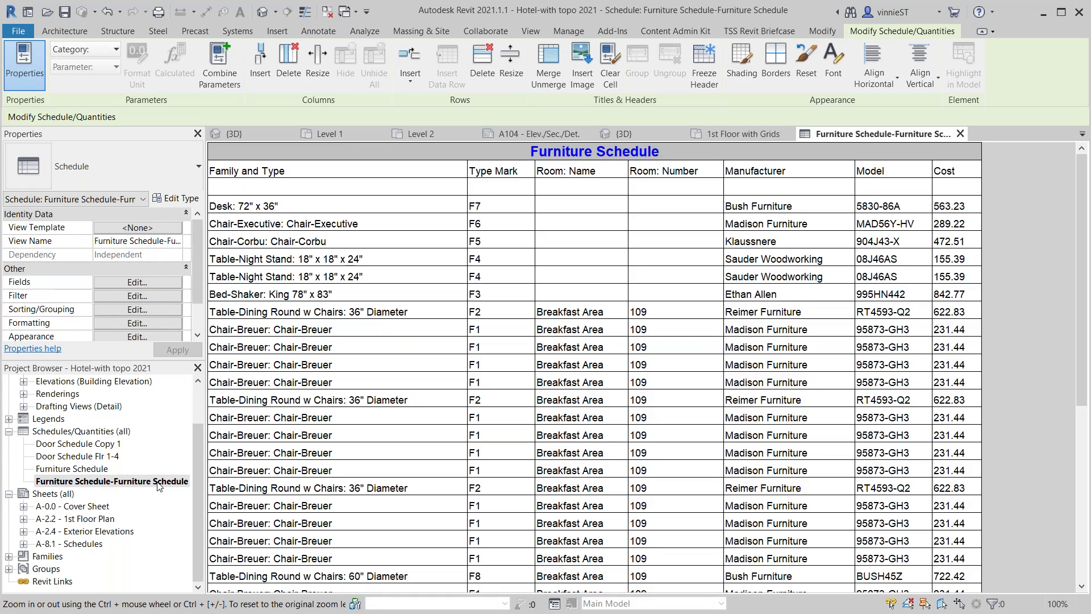
Step: Examine the imported schedule's available view commands, its title and Type Mark cells, and the rows further down
right_click(129, 483)
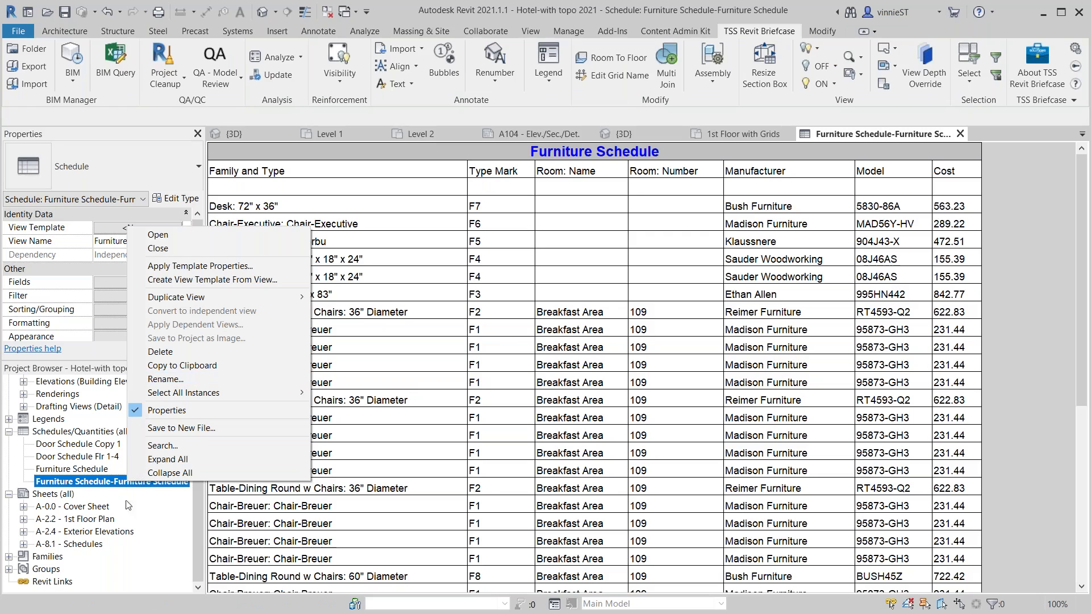
left_click(264, 148)
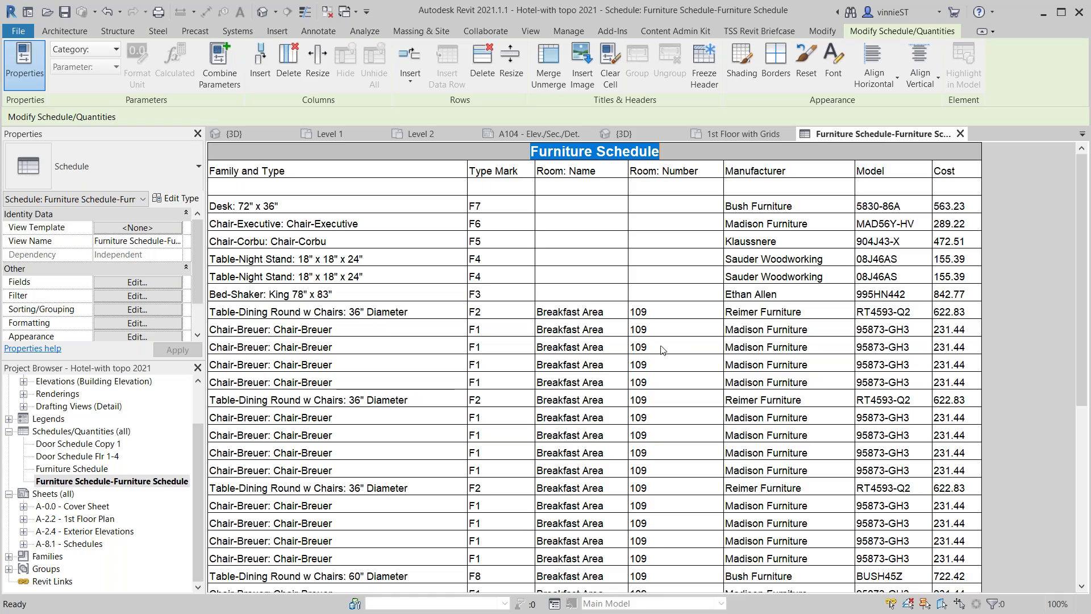
left_click(488, 205)
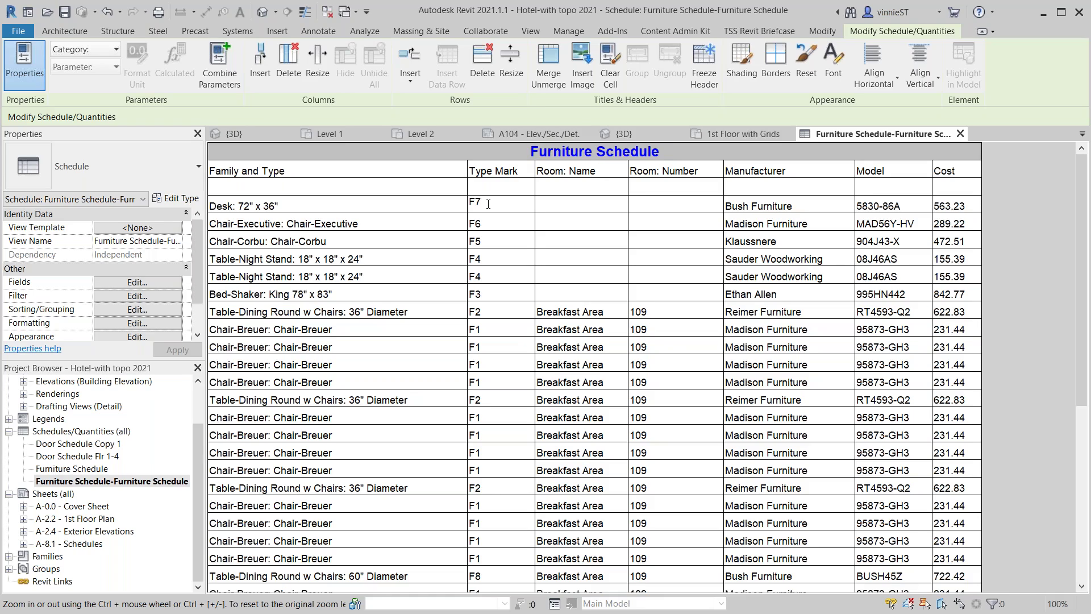
left_click_drag(486, 203, 463, 197)
left_click(445, 149)
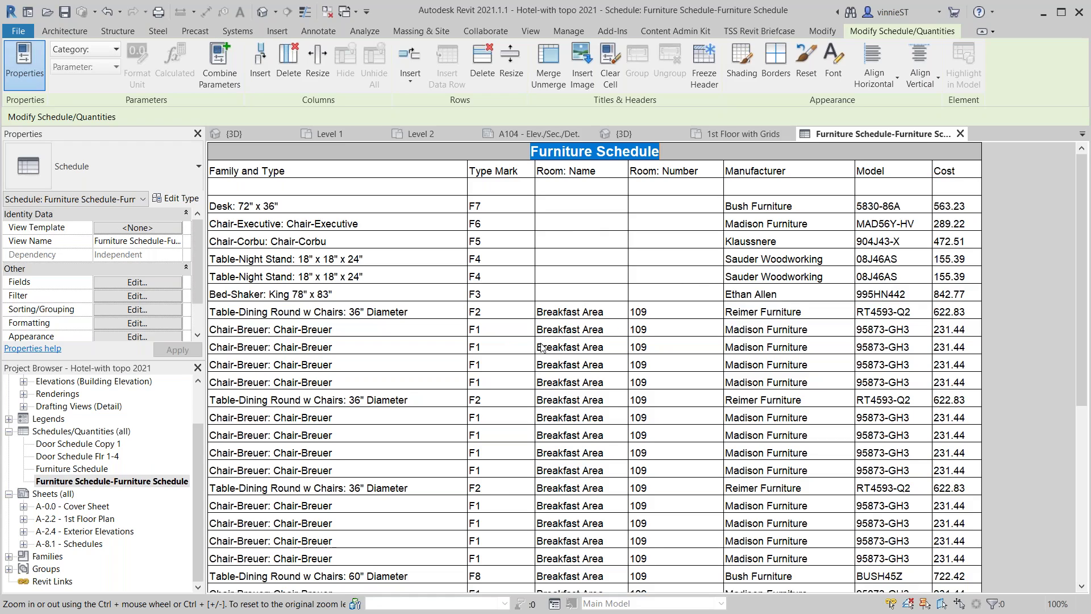
scroll(407, 332, "down", 7)
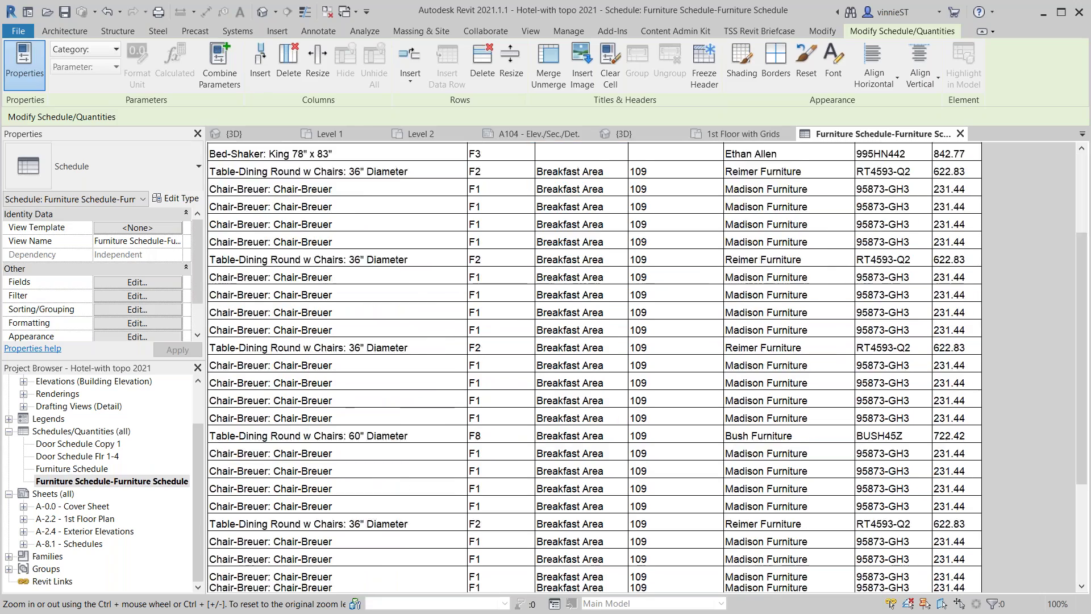
scroll(407, 332, "up", 4)
scroll(594, 363, "up", 3)
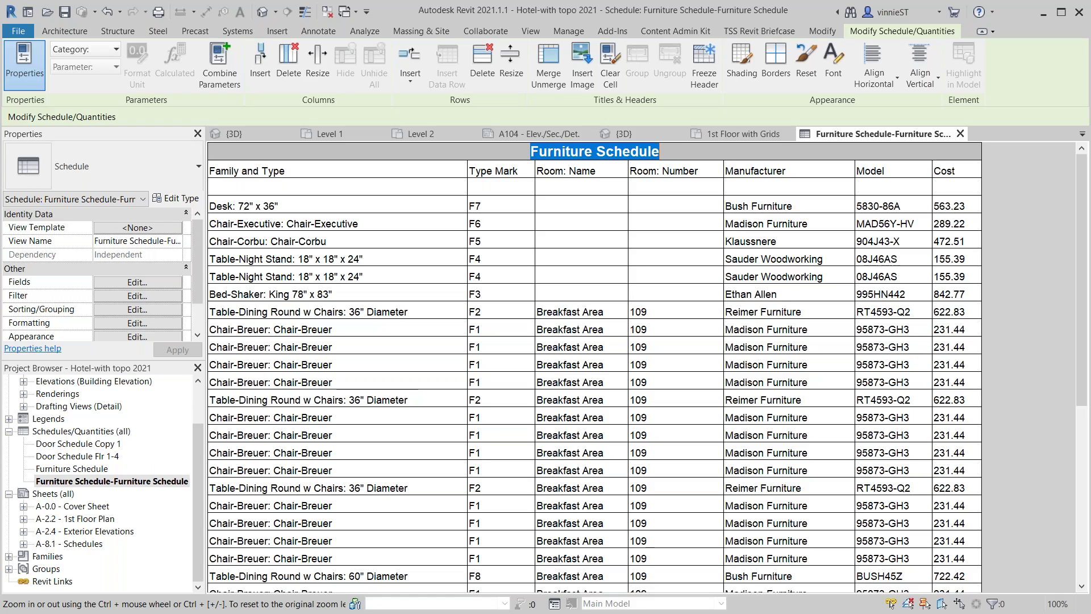
Step: In the 1st Floor with Grids plan, draw a vertical grid line between grids 5 and 6, starting at the curved wall's lower endpoint
left_click(732, 134)
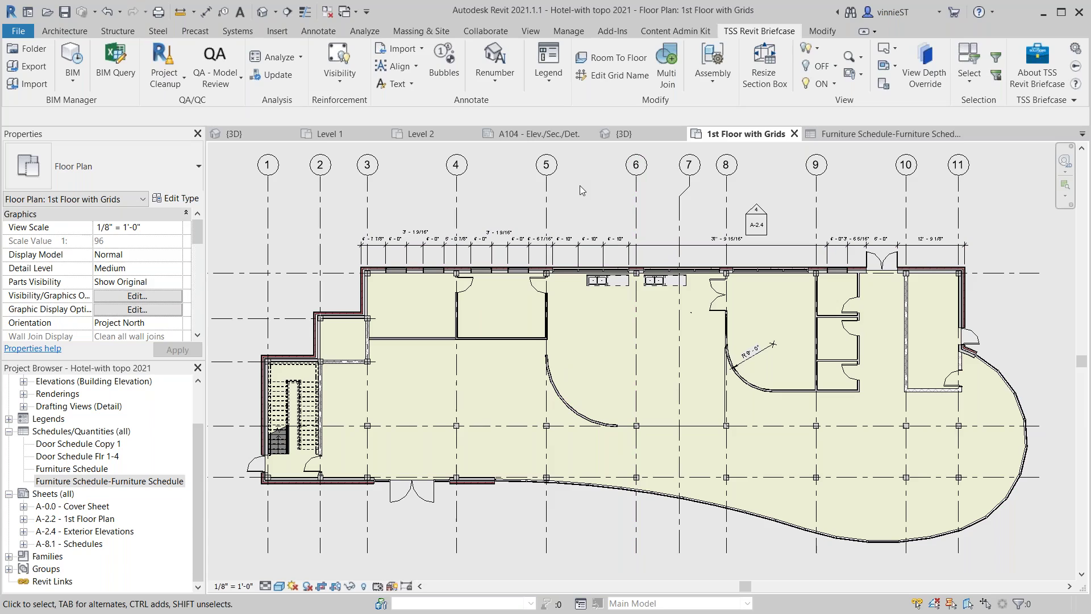
key("g")
key("r")
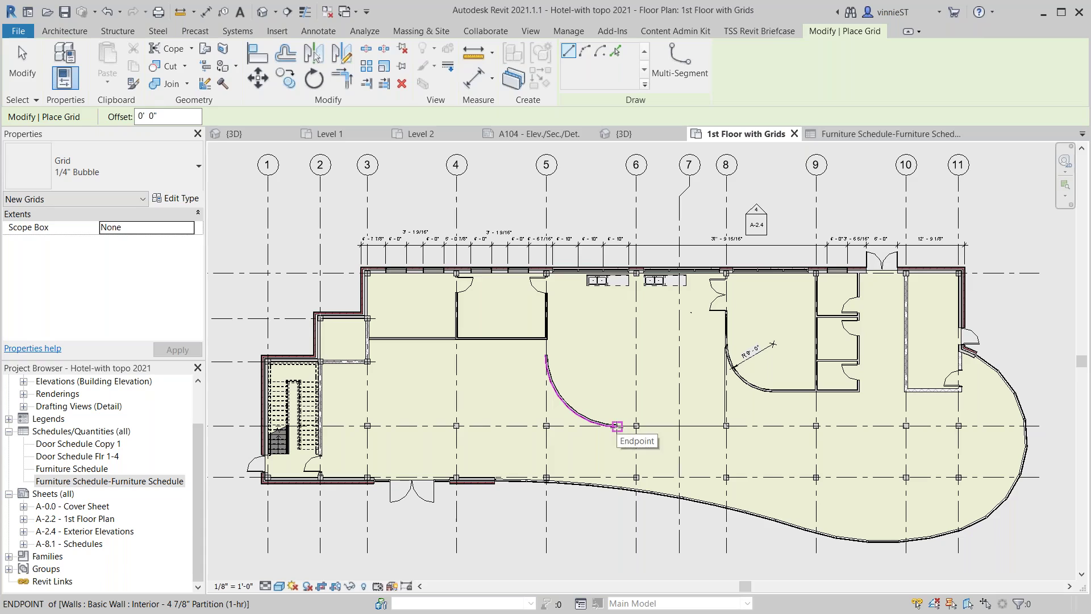
left_click(617, 425)
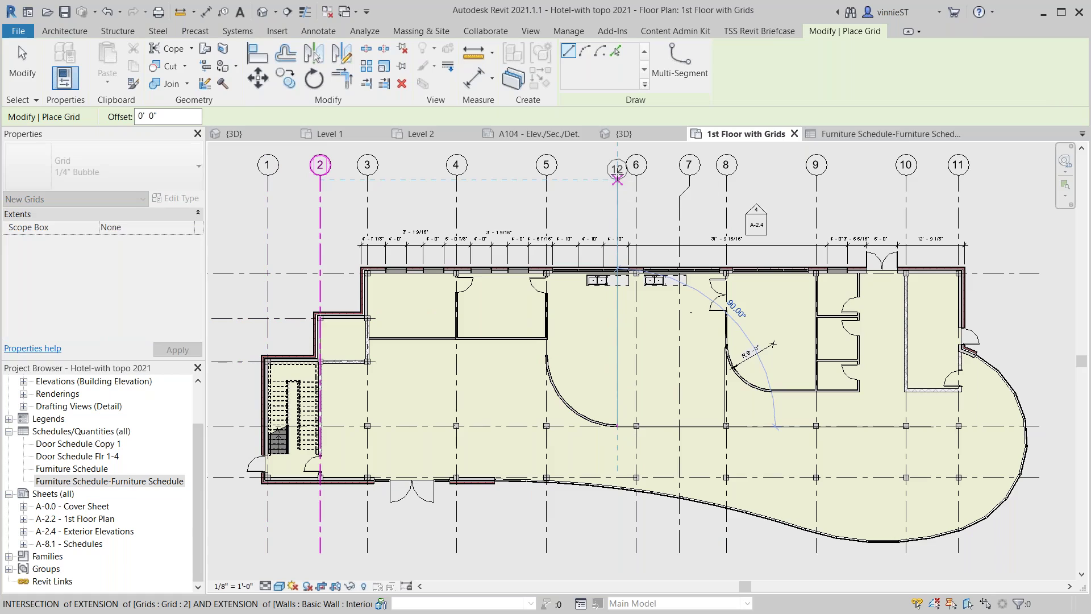
left_click(617, 179)
key("Escape")
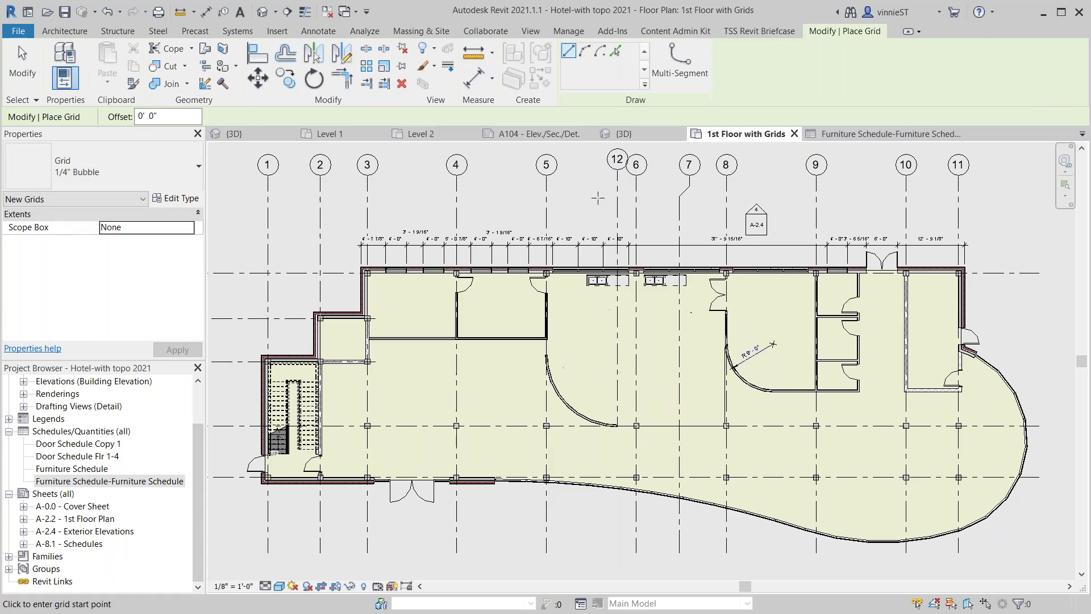
Step: Start Renumber Grid for marking grids in the 1st Floor with Grids plan, using numeric naming and an initial index of 6
key("Escape")
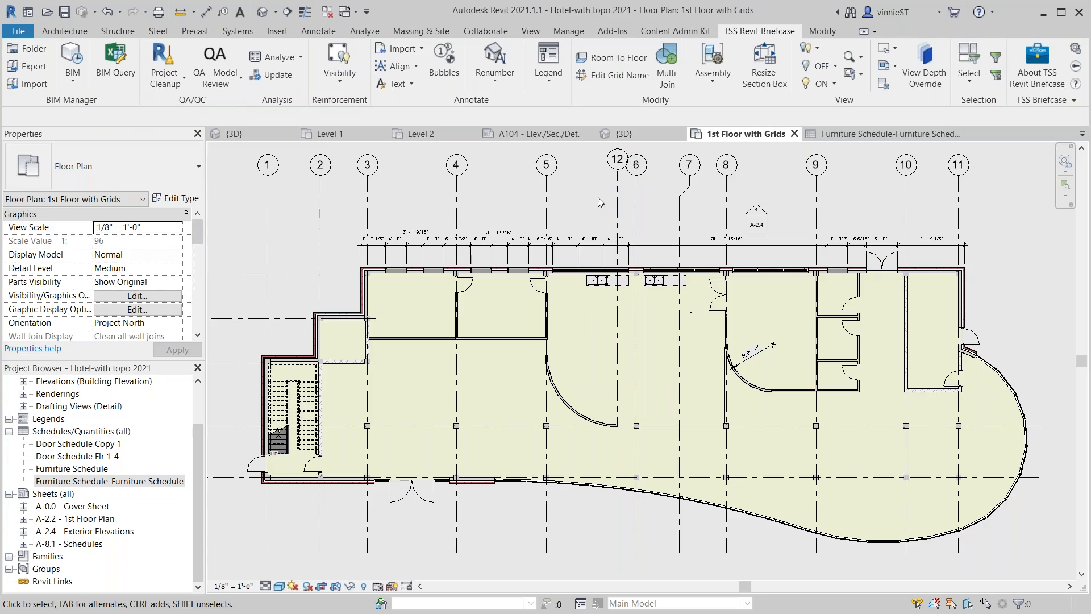
middle_click_drag(607, 211, 598, 214)
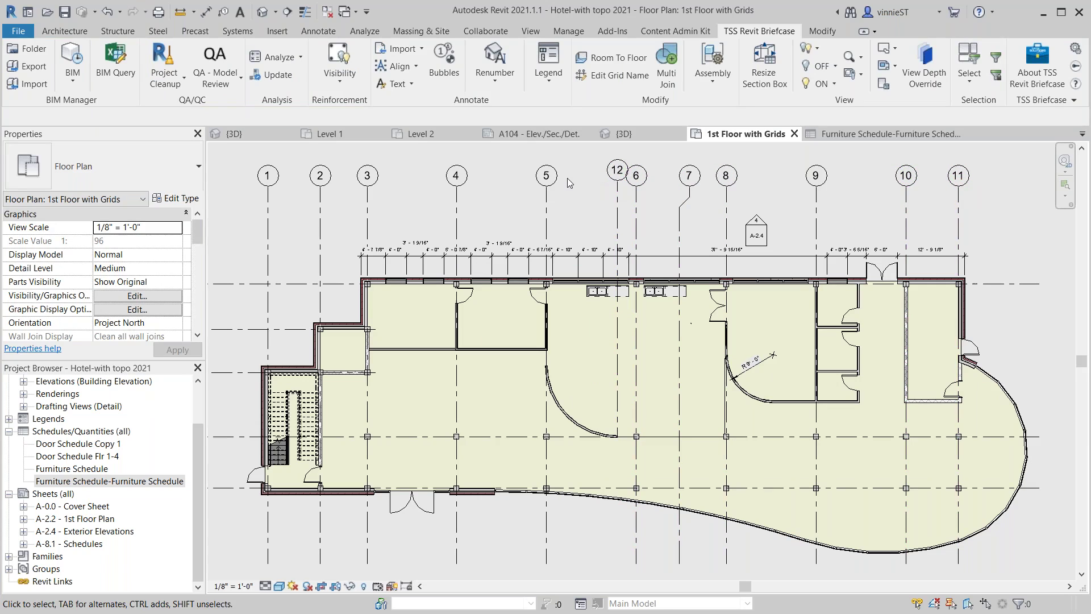
left_click(494, 79)
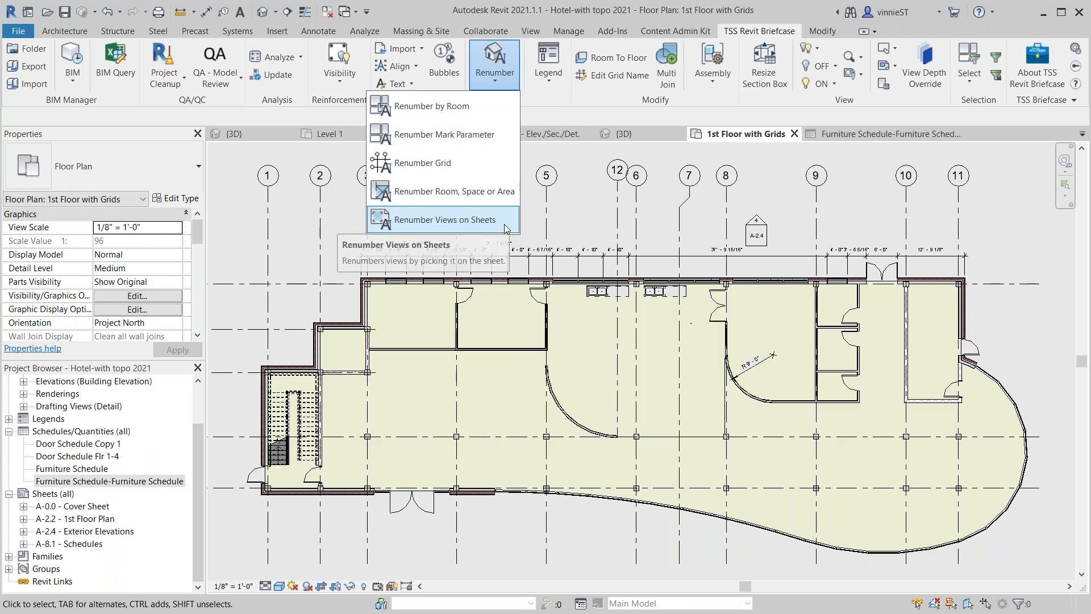
left_click(468, 162)
left_click_drag(517, 210, 332, 133)
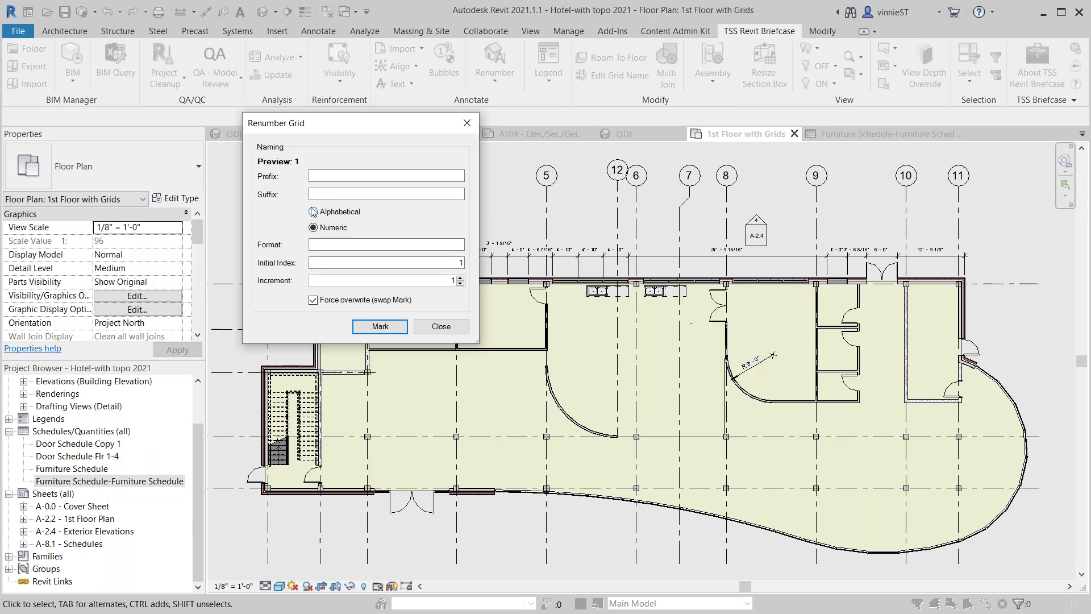
left_click(314, 228)
left_click(462, 263)
double_click(462, 263)
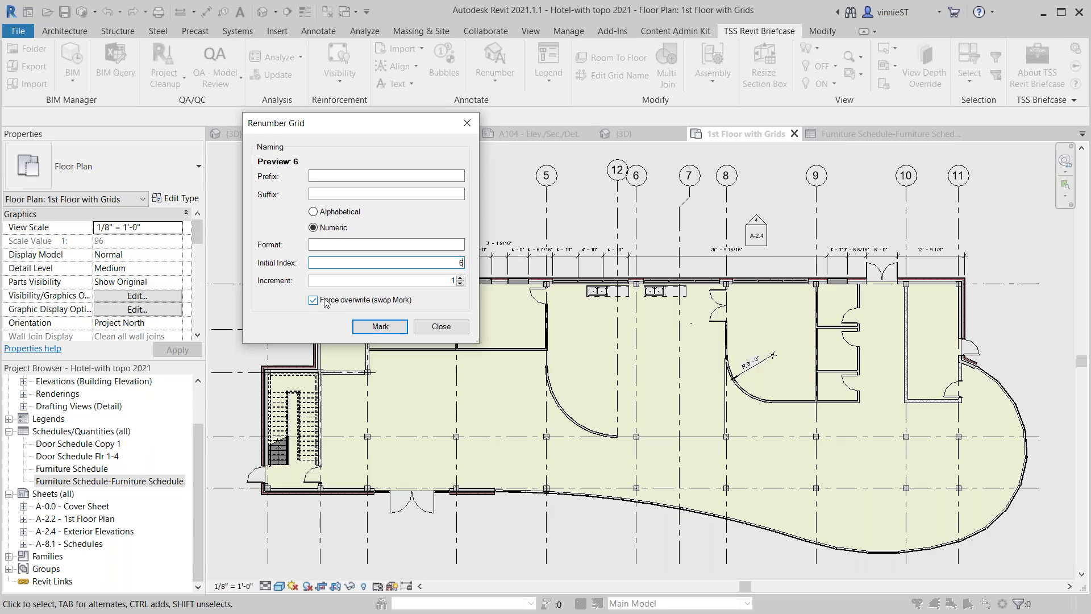
left_click(379, 327)
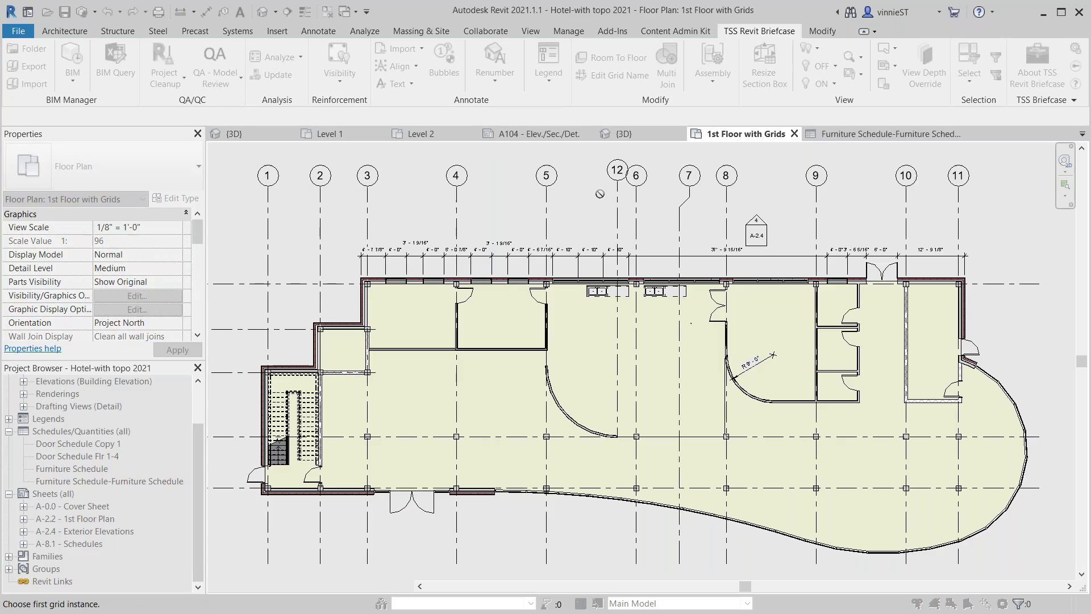
Step: Renumber the vertical grids in sequence as 6 through 11, starting with the new grid at the curved wall, and close Renumber Grid
left_click(616, 173)
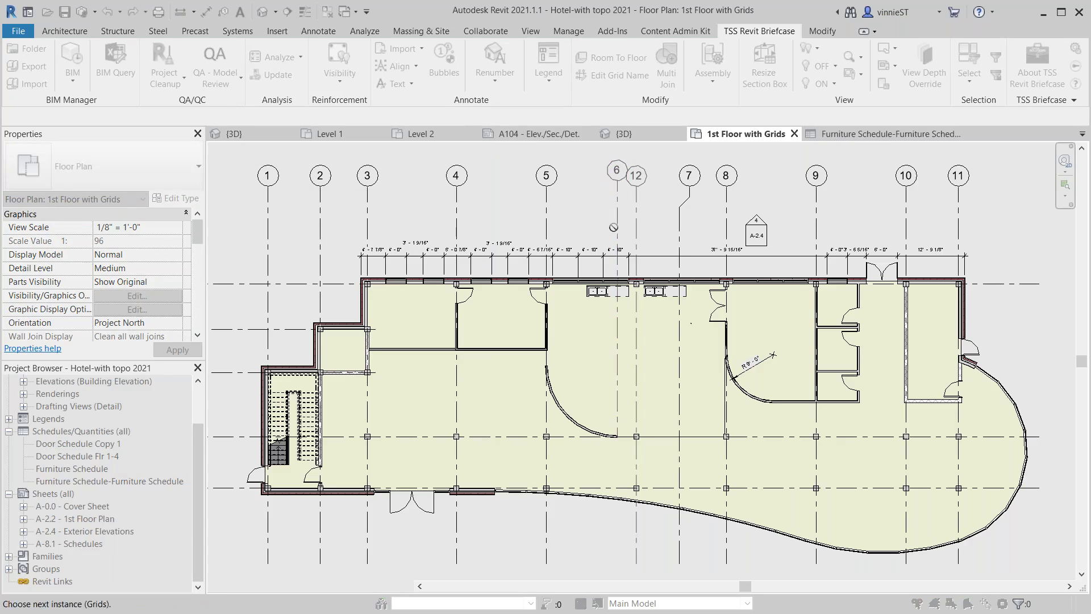
left_click(636, 177)
left_click(690, 179)
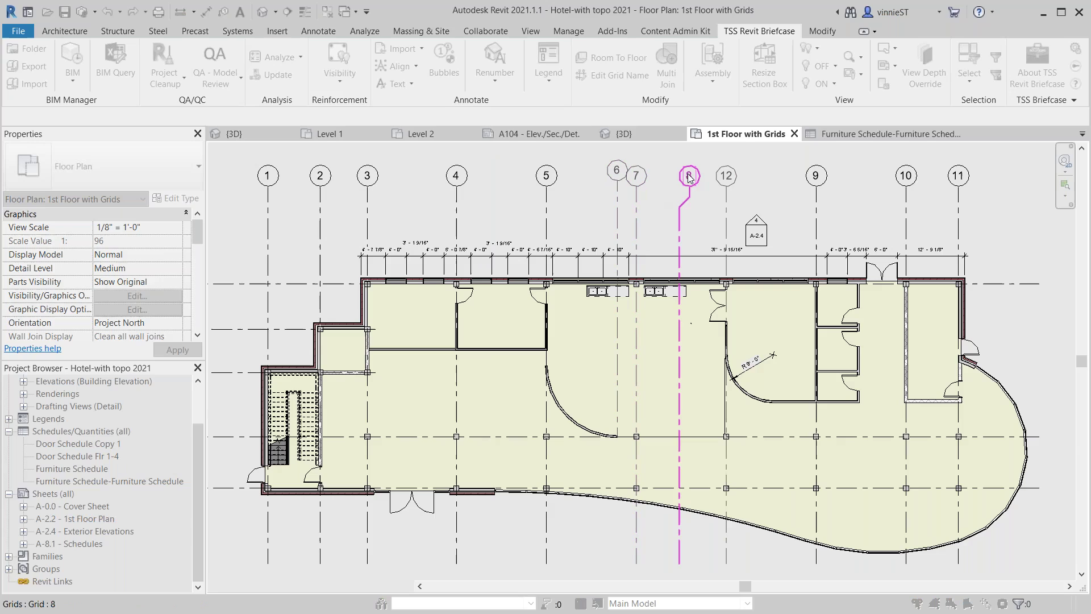
left_click(725, 181)
left_click(816, 183)
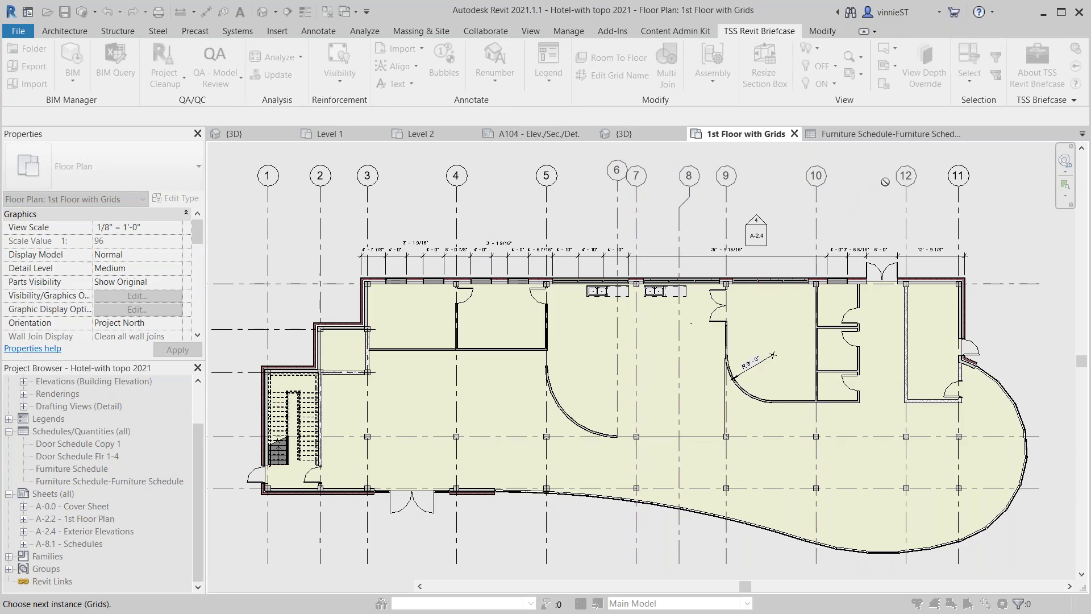
left_click(906, 182)
key("Escape")
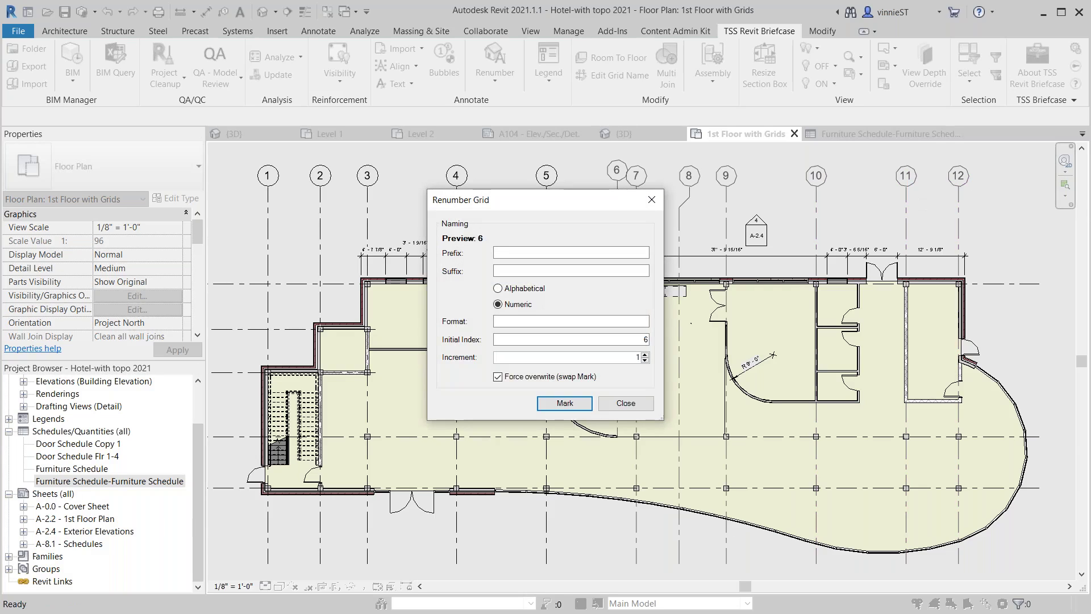
left_click(651, 199)
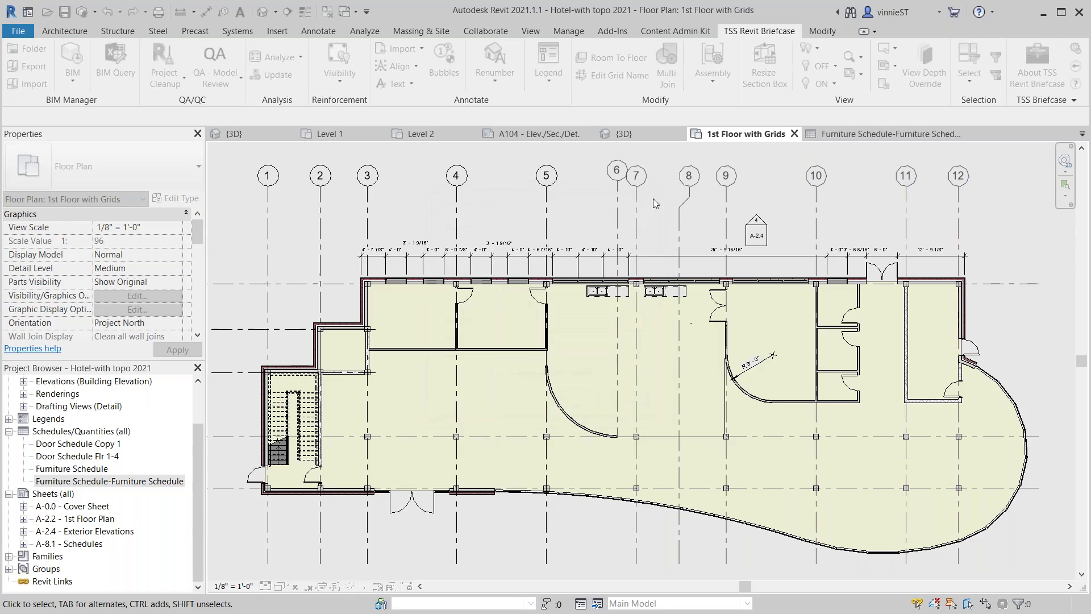
left_click(618, 210)
left_click_drag(617, 189, 617, 183)
left_click(600, 202)
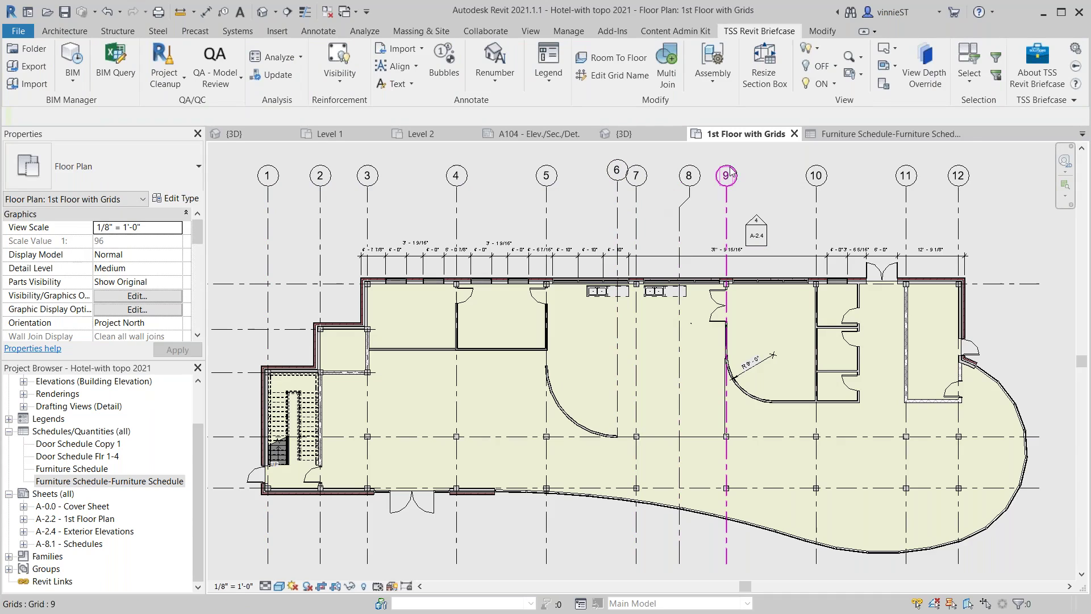
Step: On sheet A104 of the sample house, start Renumber Views on Sheets with numeric naming and an initial index of 1
left_click(534, 139)
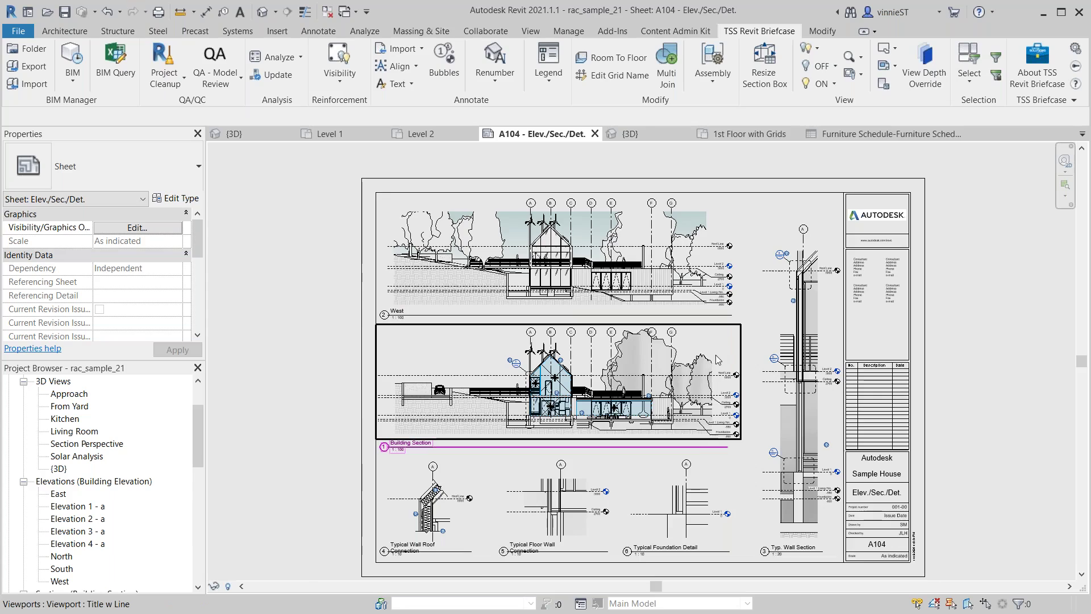
scroll(717, 360, "up", 2)
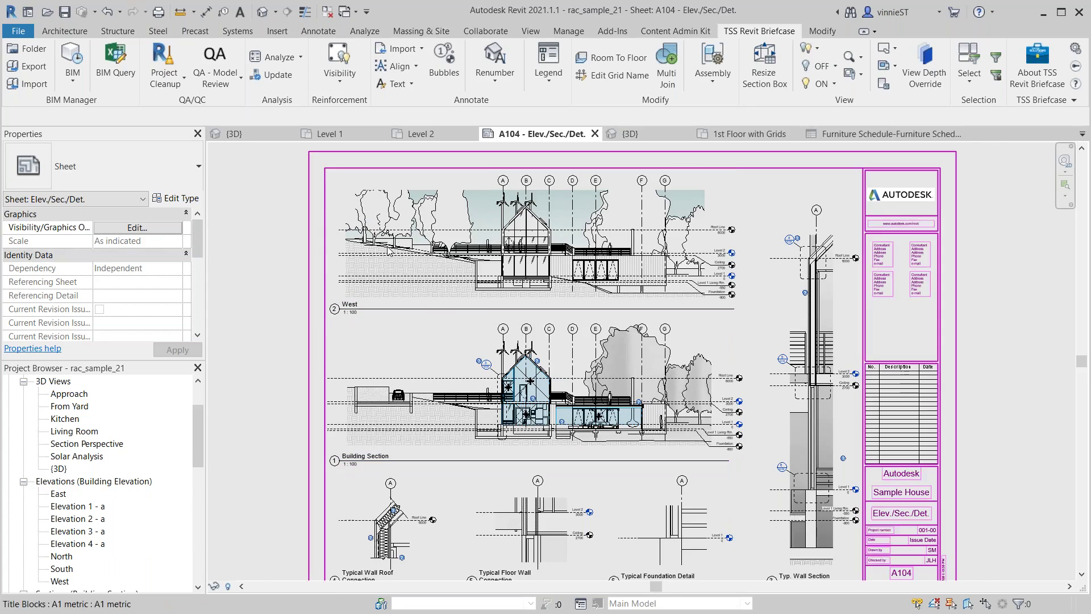
middle_click_drag(238, 316, 239, 308)
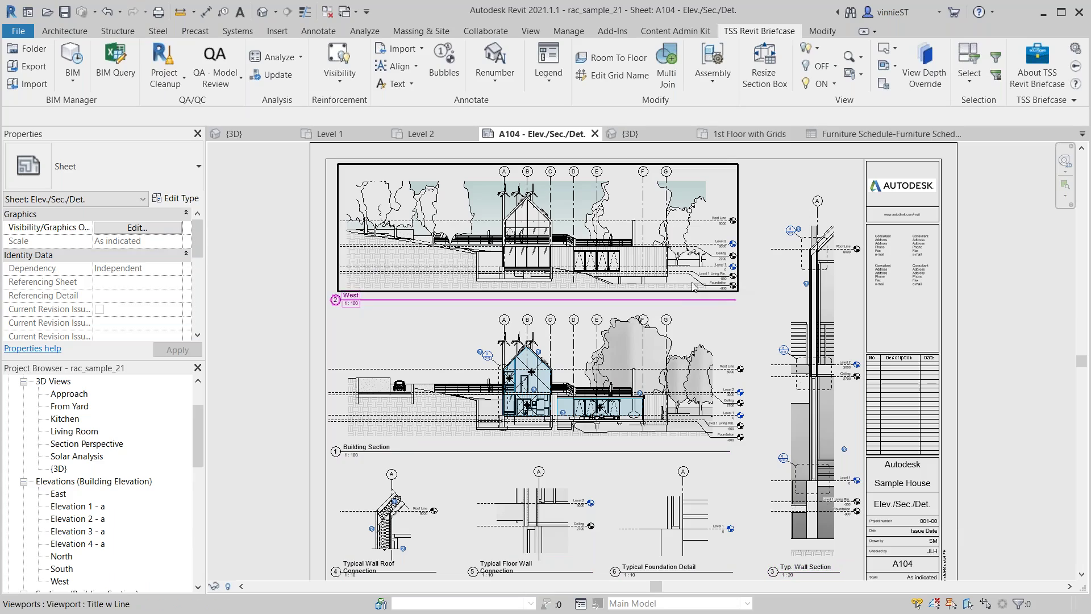
left_click(495, 83)
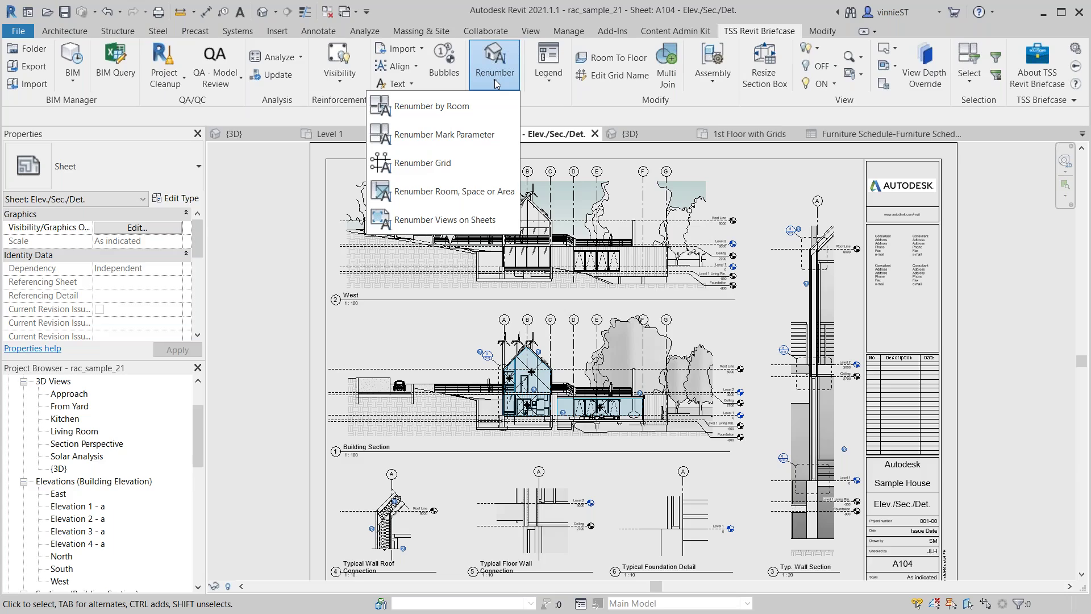
left_click(470, 225)
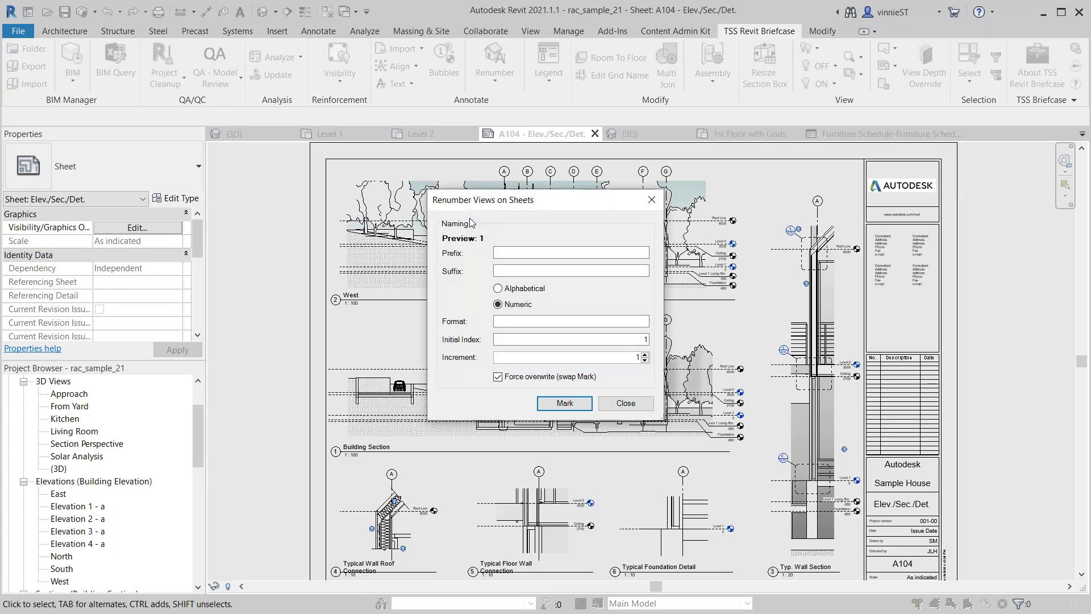
left_click_drag(477, 182, 191, 127)
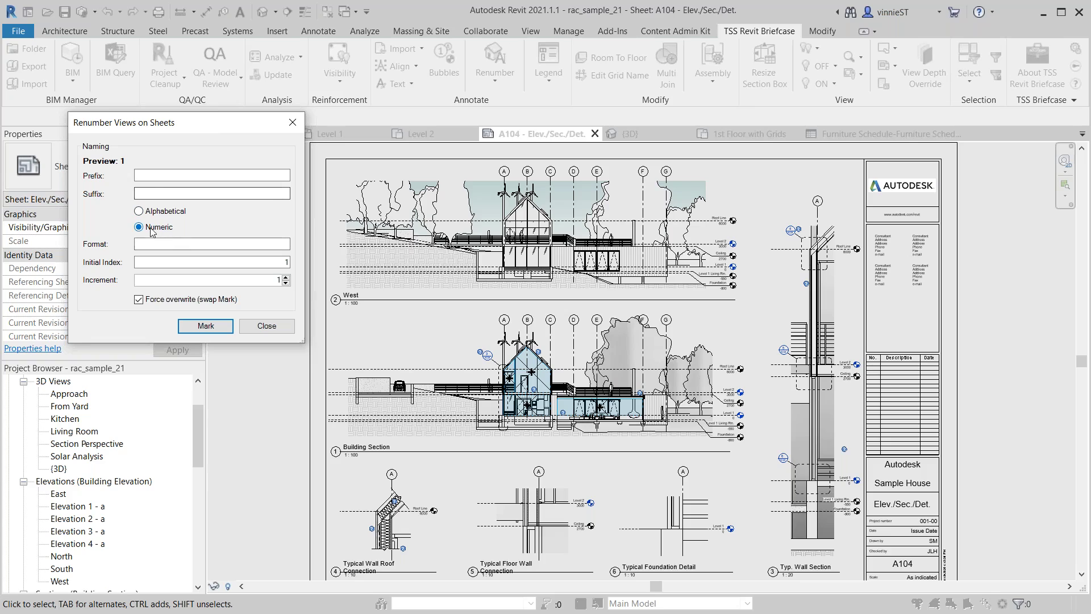
left_click(288, 262)
key("BackSpace")
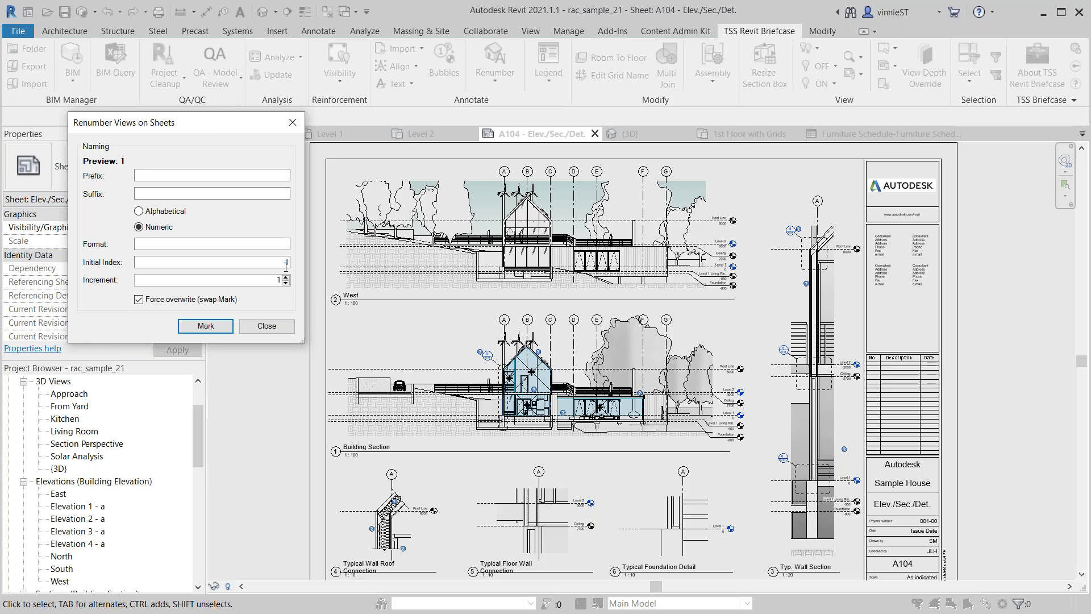
type("1")
left_click(206, 327)
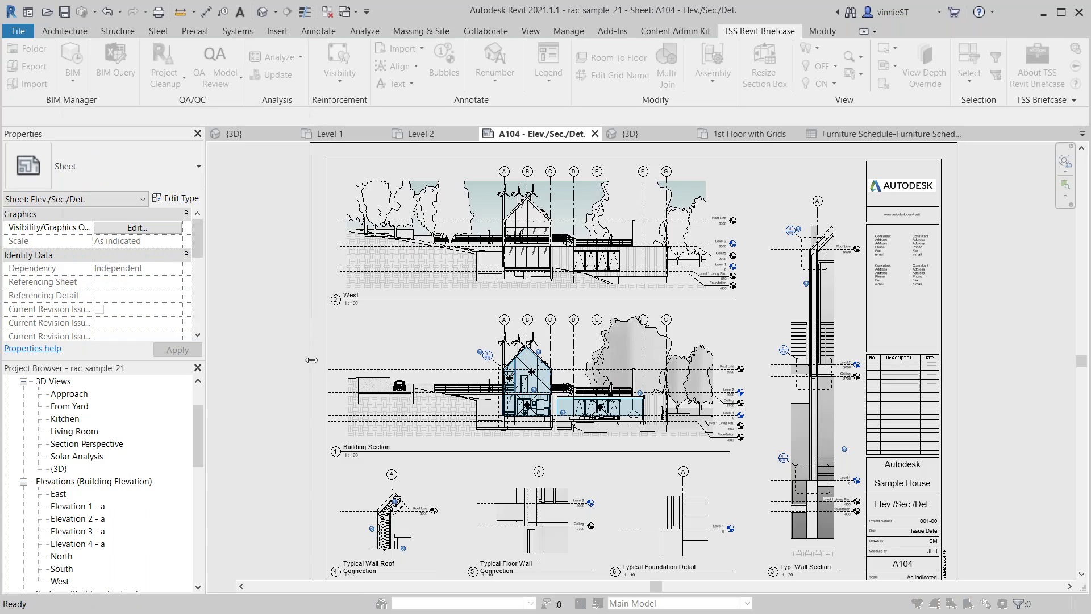
Step: Number the sheet views 1 to 5 in order: West, Building Section, Typical Wall Roof Connection, Typical Floor Wall Connection, Typical Foundation Detail
left_click(337, 304)
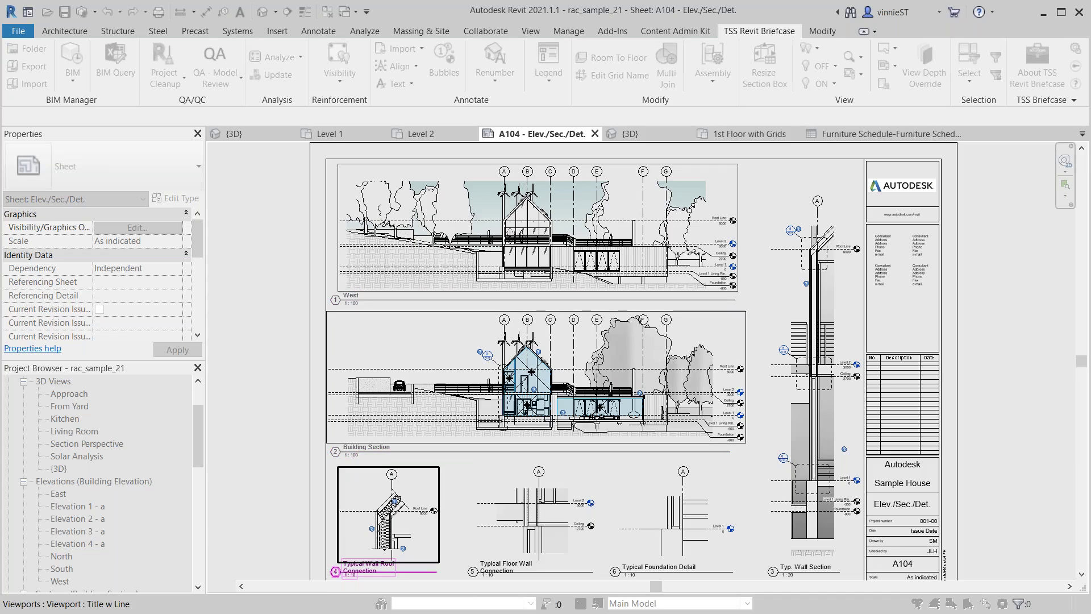
left_click(333, 574)
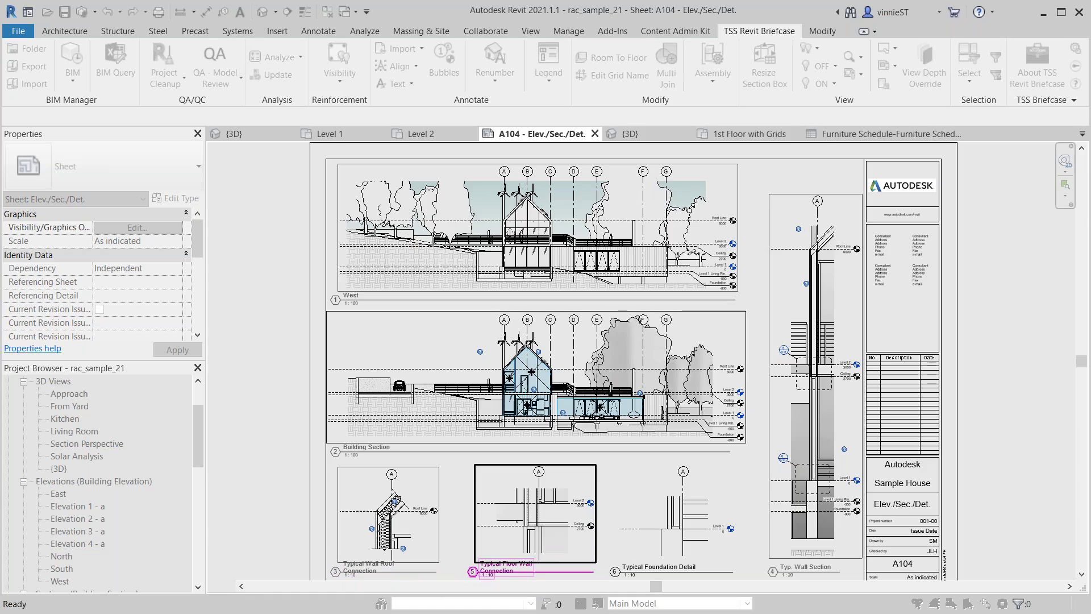
left_click(476, 577)
left_click(615, 573)
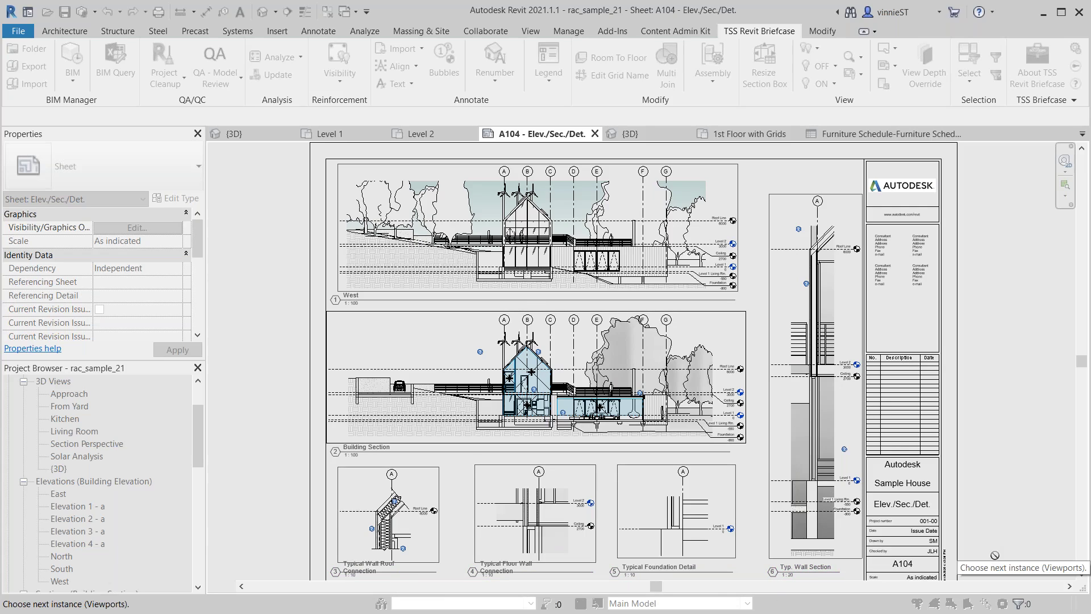
key("Escape")
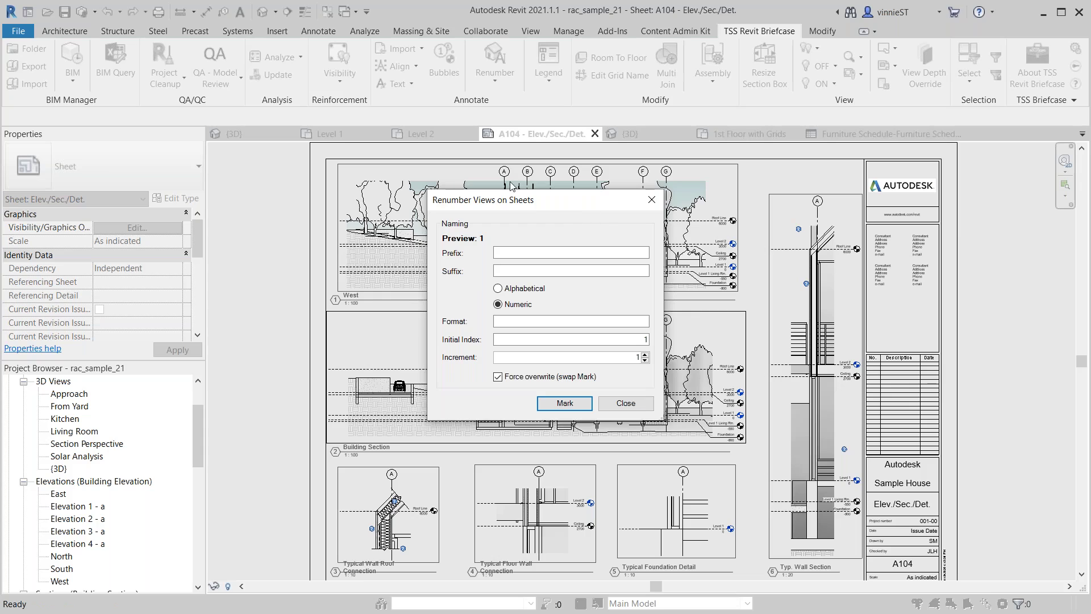
left_click(650, 202)
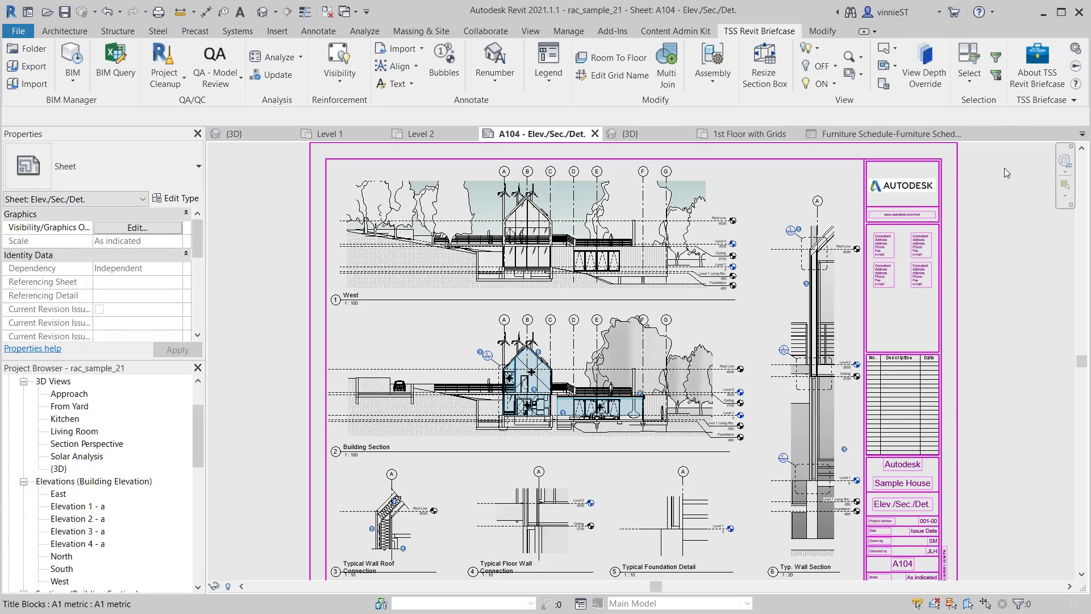
Step: In the Level 1 floor plan, turn off the visibility of the tags and the doors
left_click(1000, 183)
left_click(346, 133)
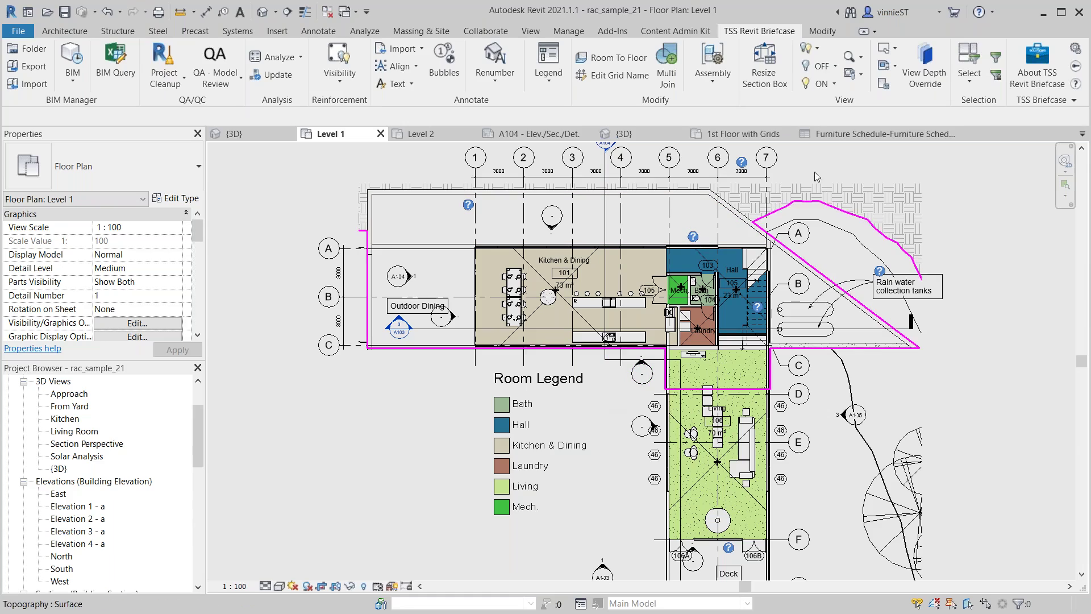
left_click(836, 67)
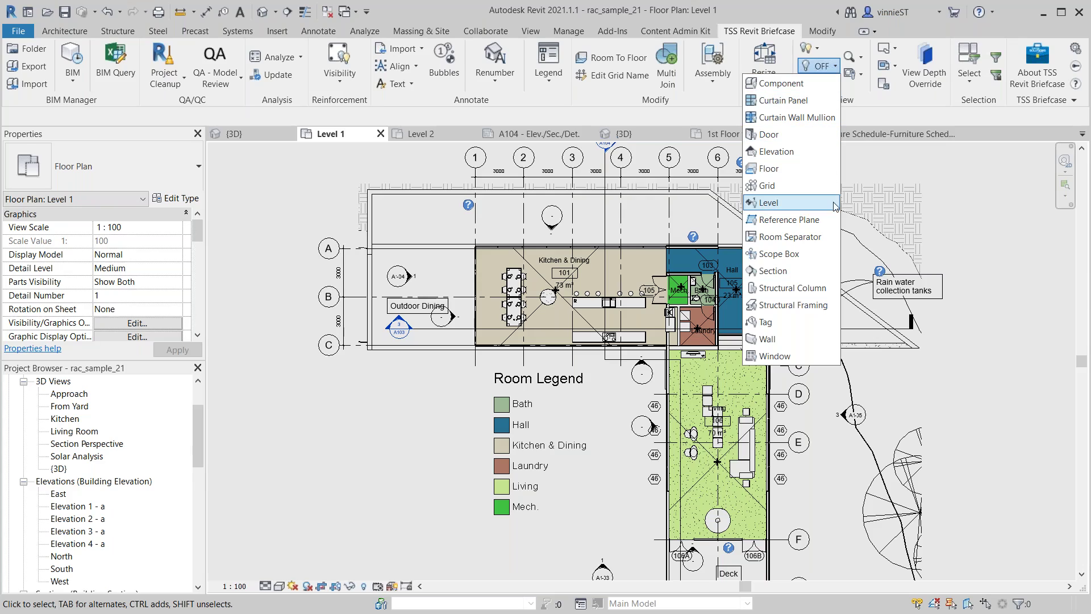
left_click(819, 322)
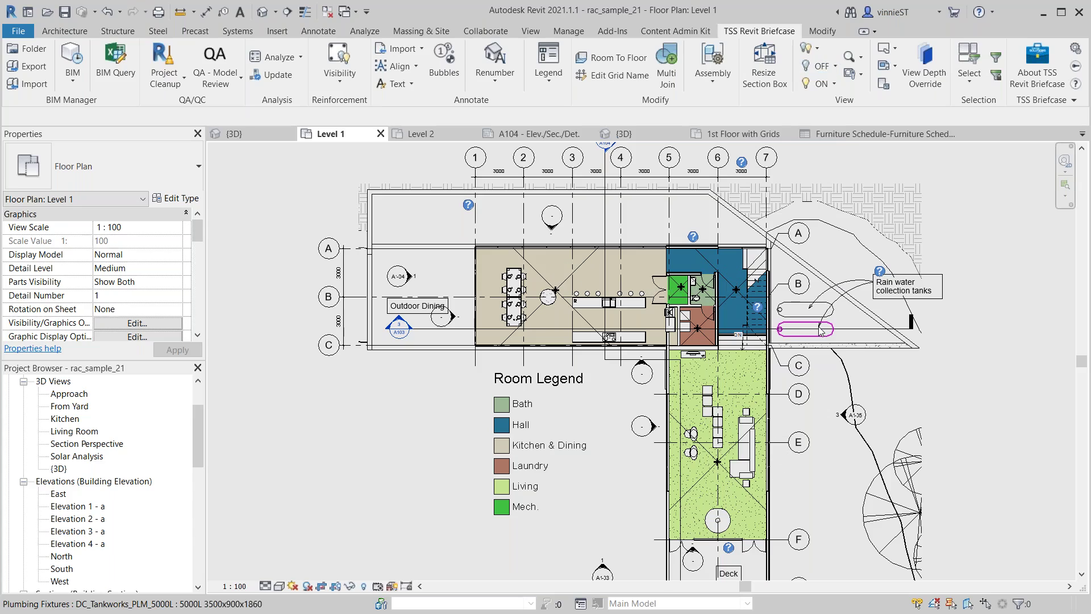
left_click(833, 67)
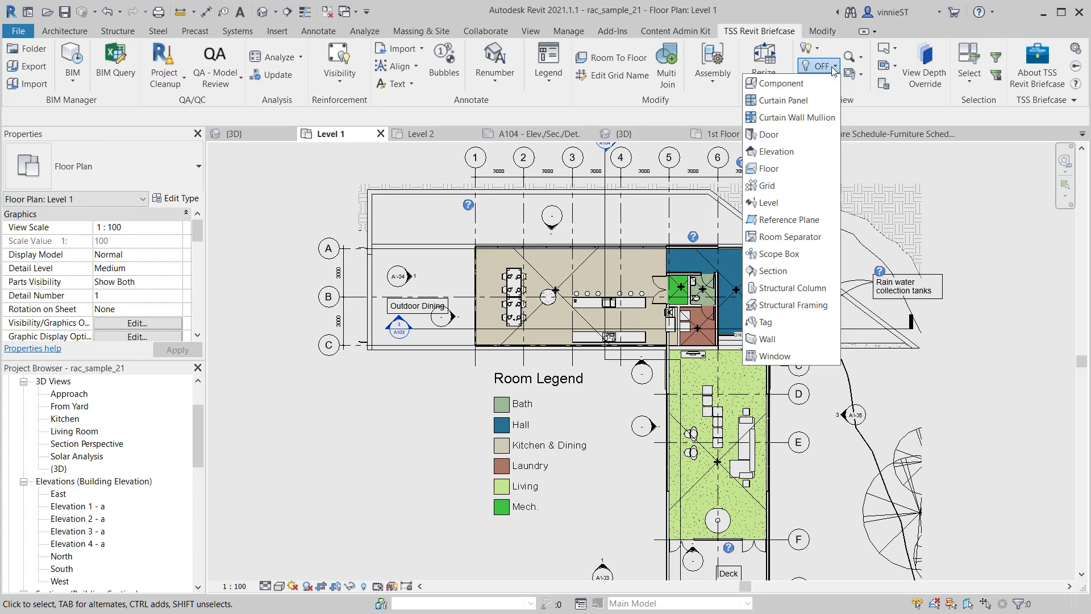
left_click(797, 139)
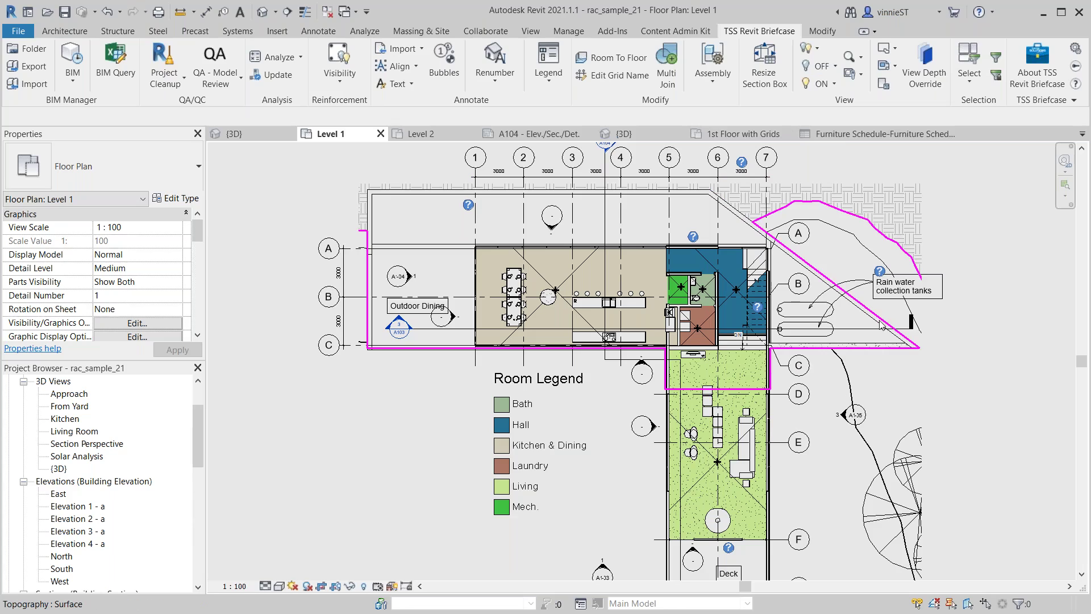
Step: From the Level 2 floor plan, start Category Toggle and choose Level 1 and Level 2 as the target views
left_click(420, 134)
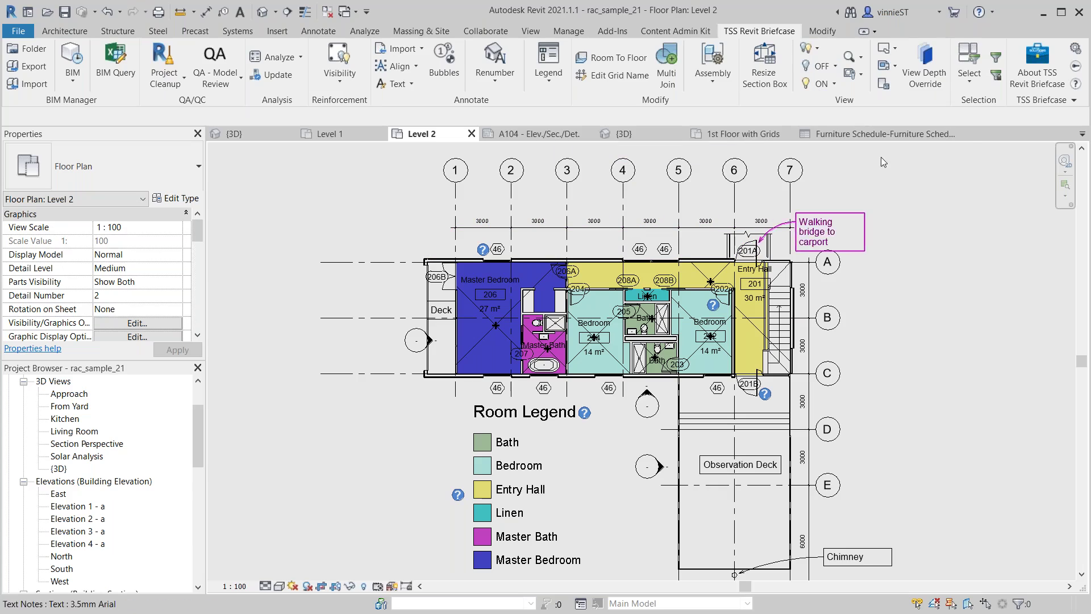
left_click(819, 51)
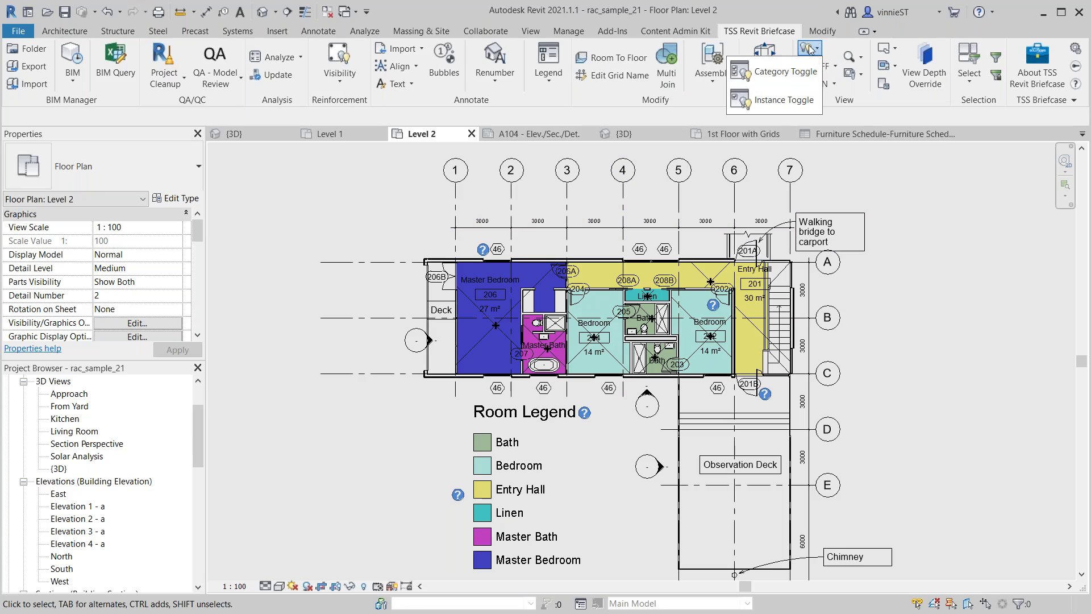
left_click(808, 73)
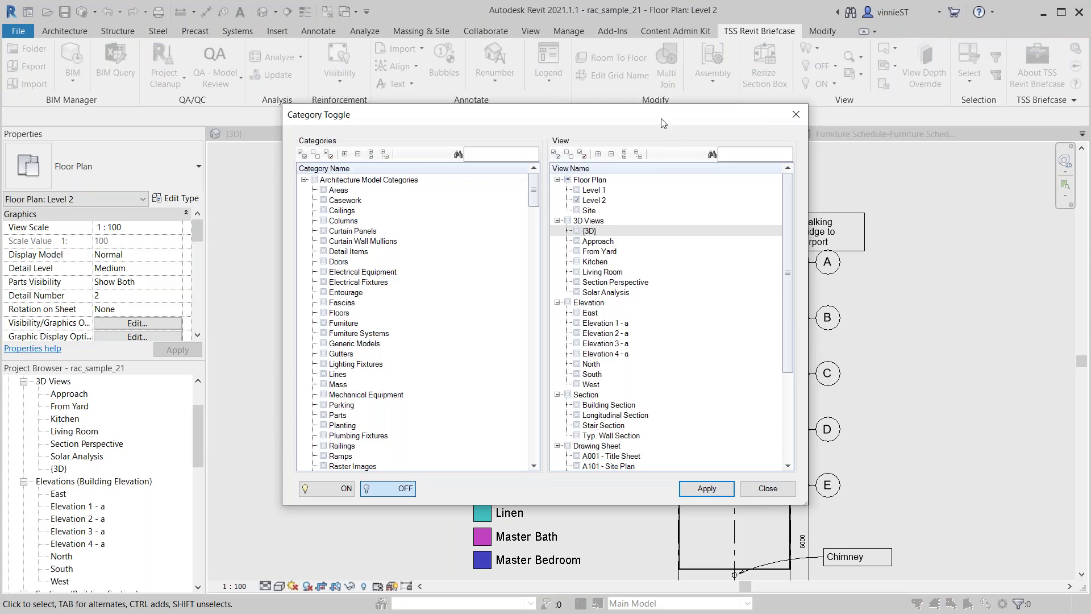
left_click_drag(644, 113, 439, 49)
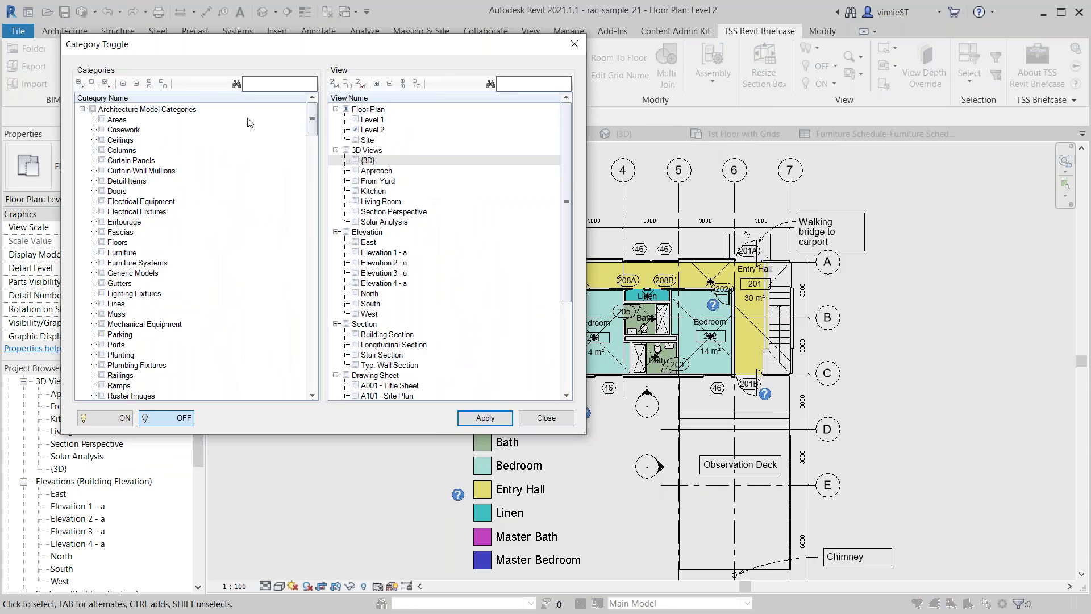
left_click_drag(315, 118, 306, 226)
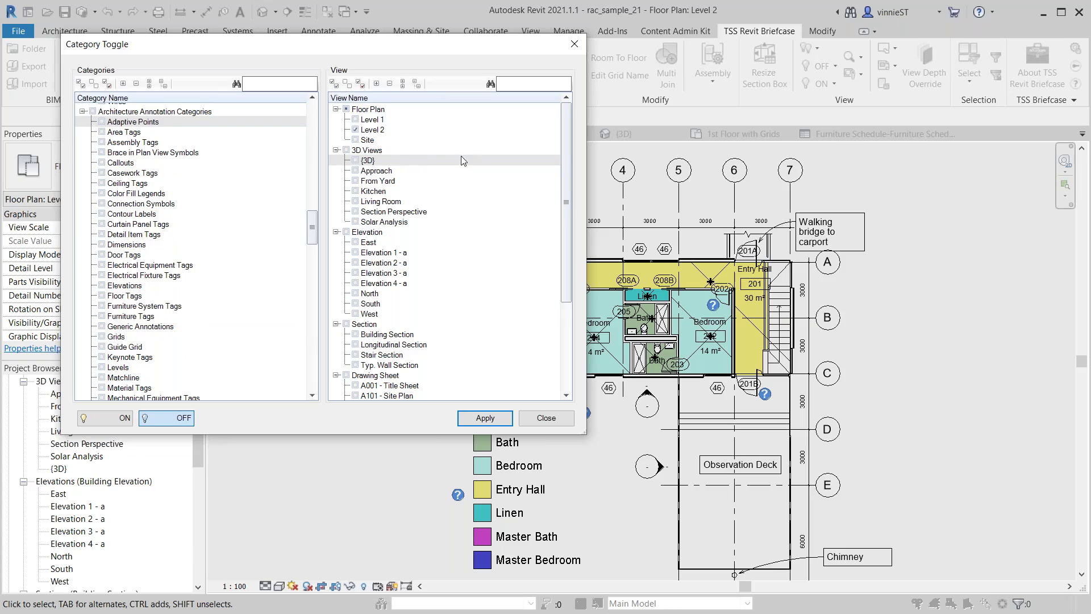
left_click(355, 119)
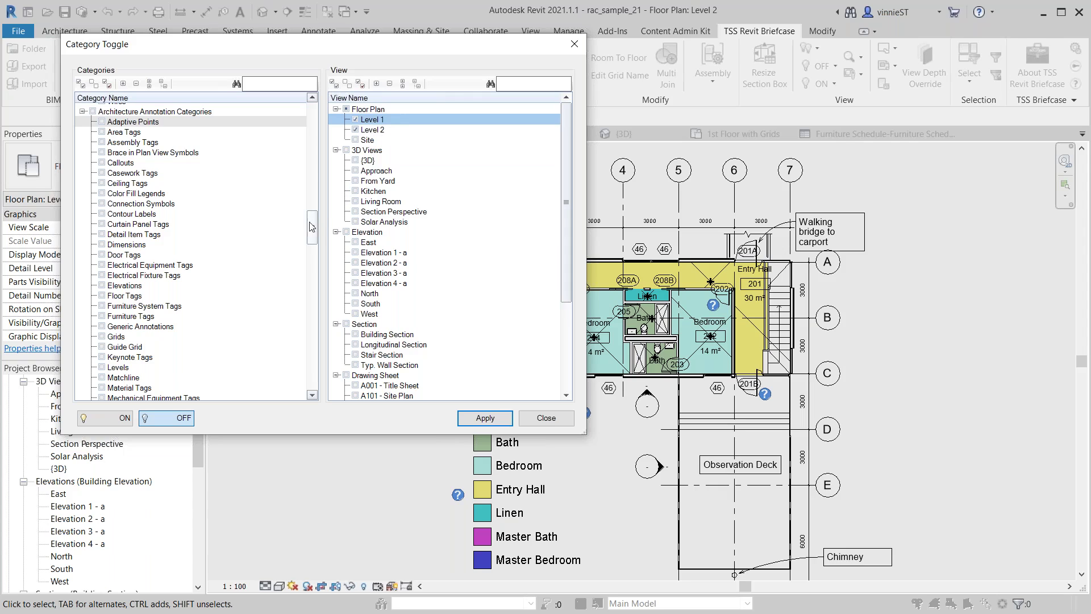
left_click_drag(312, 228, 304, 112)
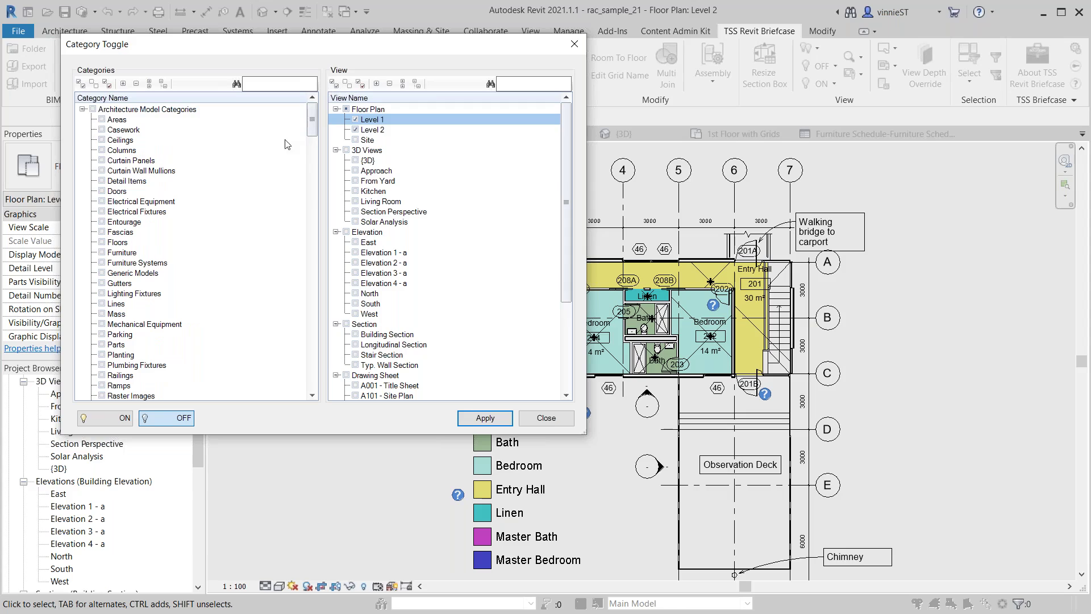
Step: Select the Casework, Doors, Furniture, Furniture Systems and Generic Models categories for switching off
left_click(104, 130)
left_click(102, 130)
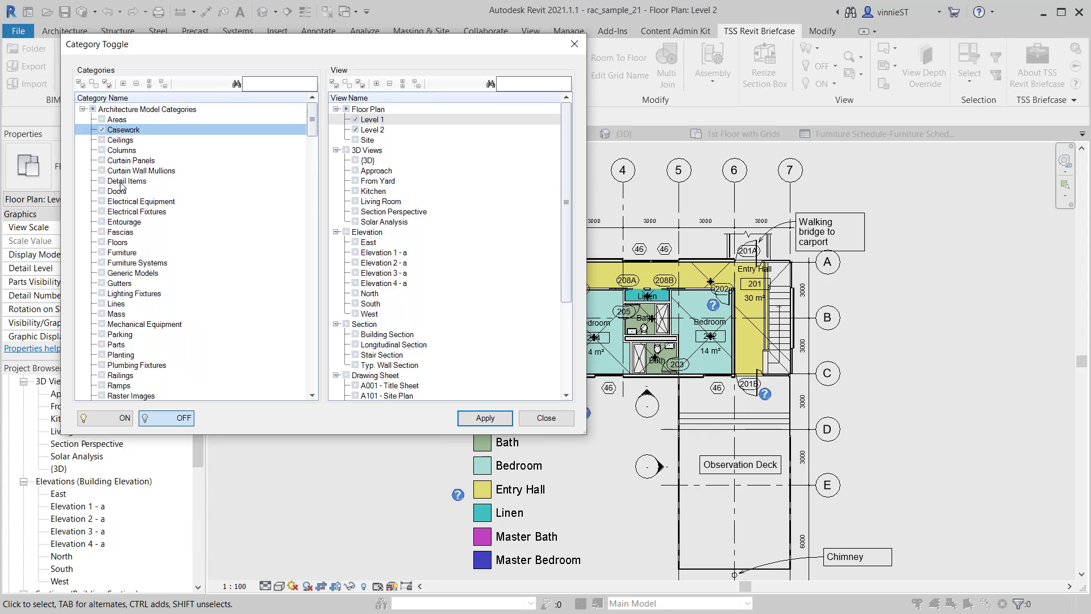
left_click(103, 192)
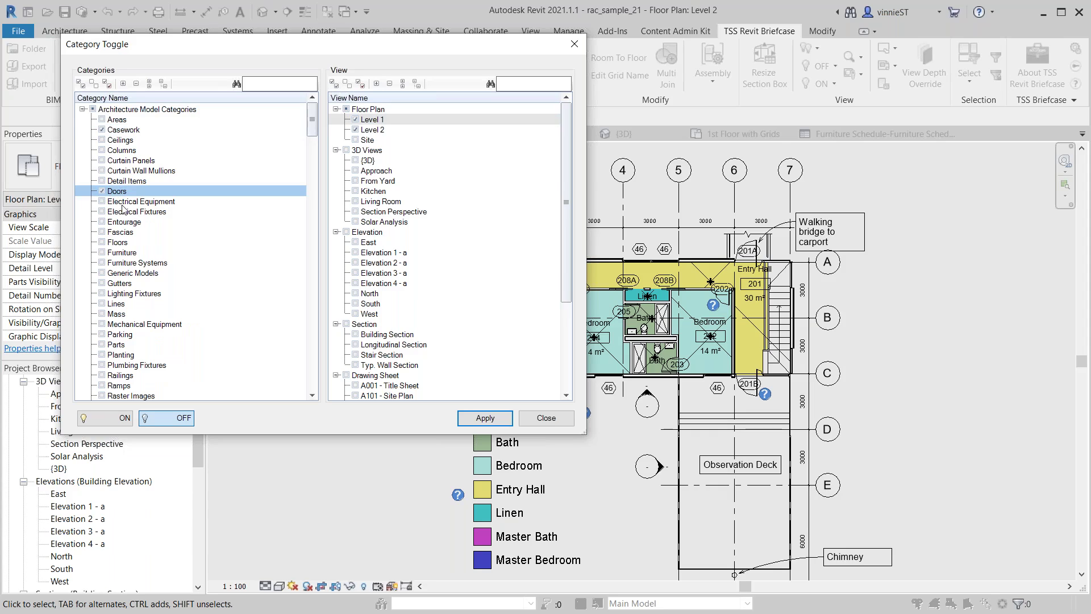
left_click(102, 253)
left_click(102, 263)
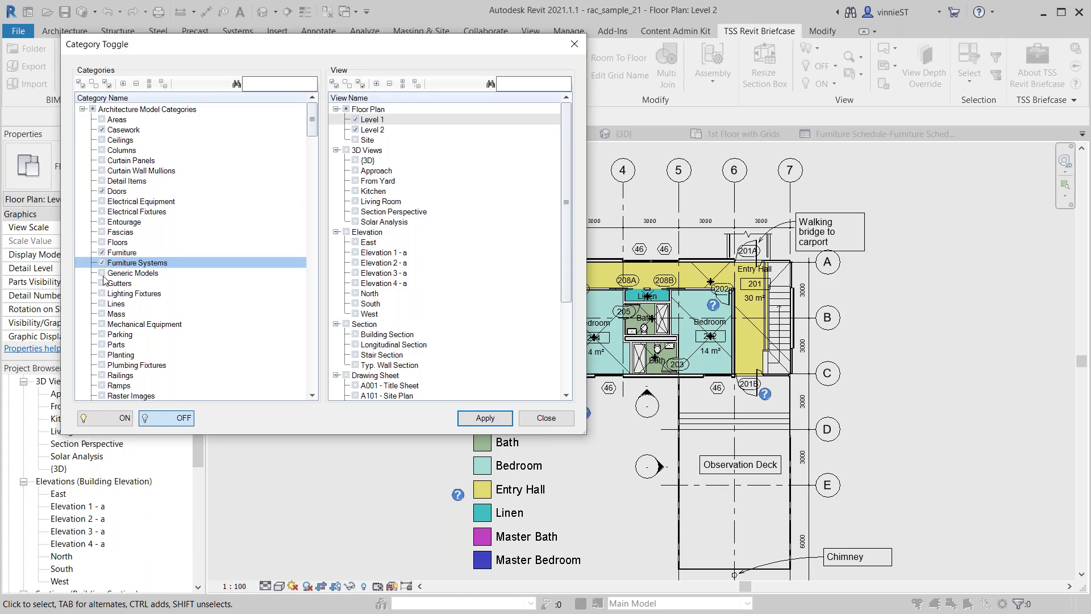
left_click(103, 273)
Step: Add the Rooms and Sections categories to the selection, turn all selected categories off in both plans, and close Category Toggle
scroll(191, 314, "down", 7)
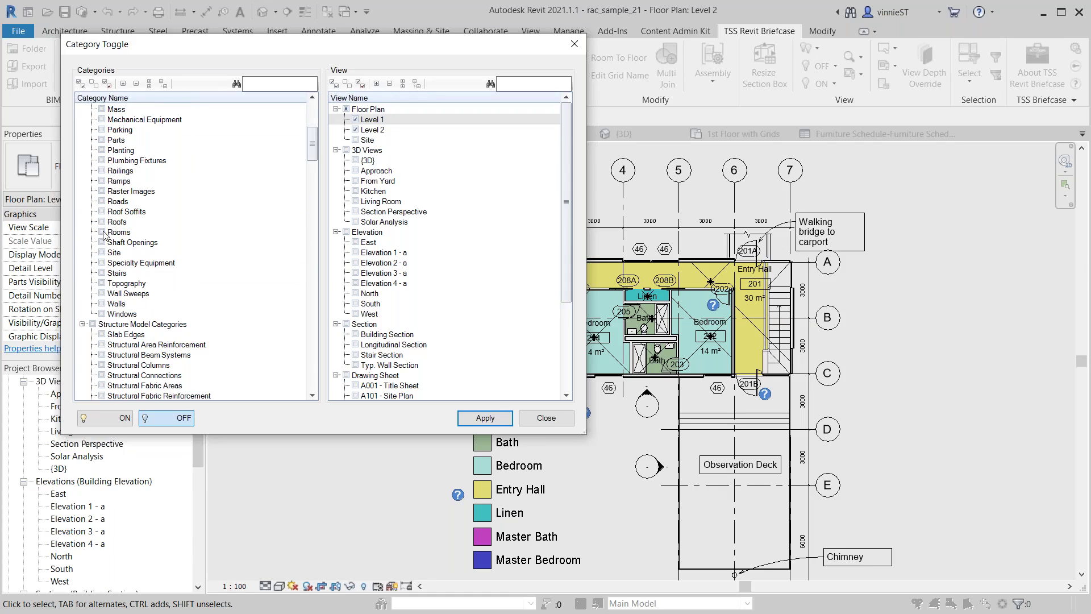
left_click(111, 233)
scroll(183, 246, "down", 13)
scroll(183, 245, "down", 10)
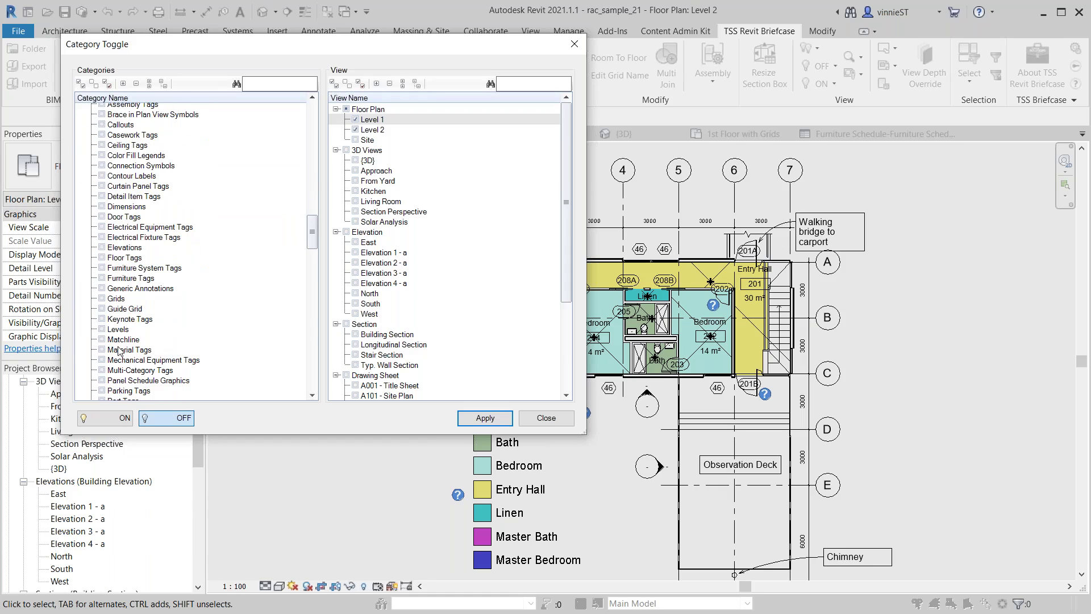
scroll(129, 319, "down", 4)
scroll(151, 339, "down", 3)
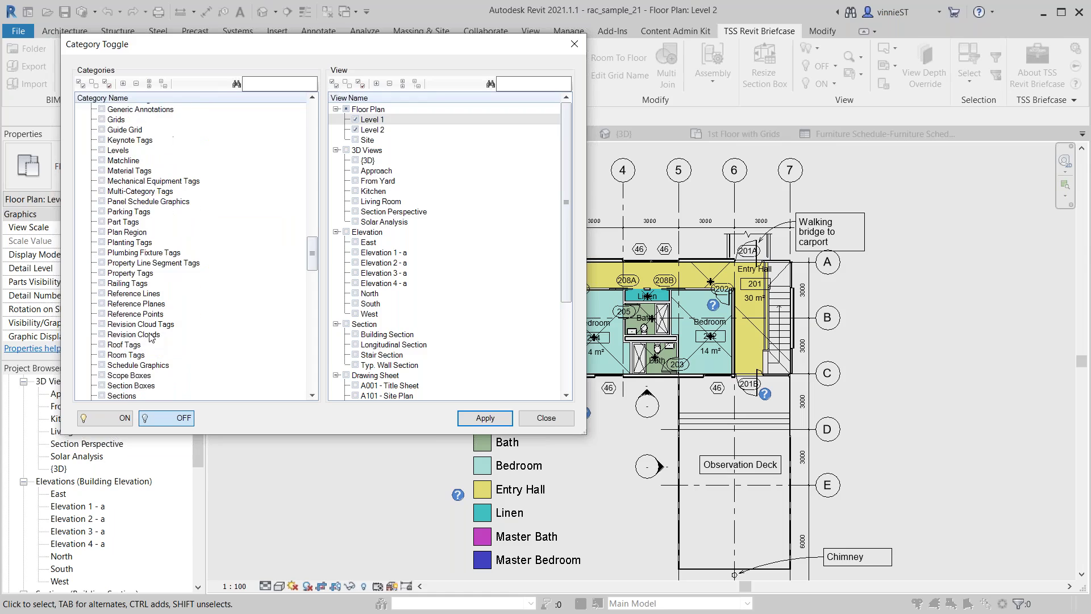
scroll(135, 340, "down", 2)
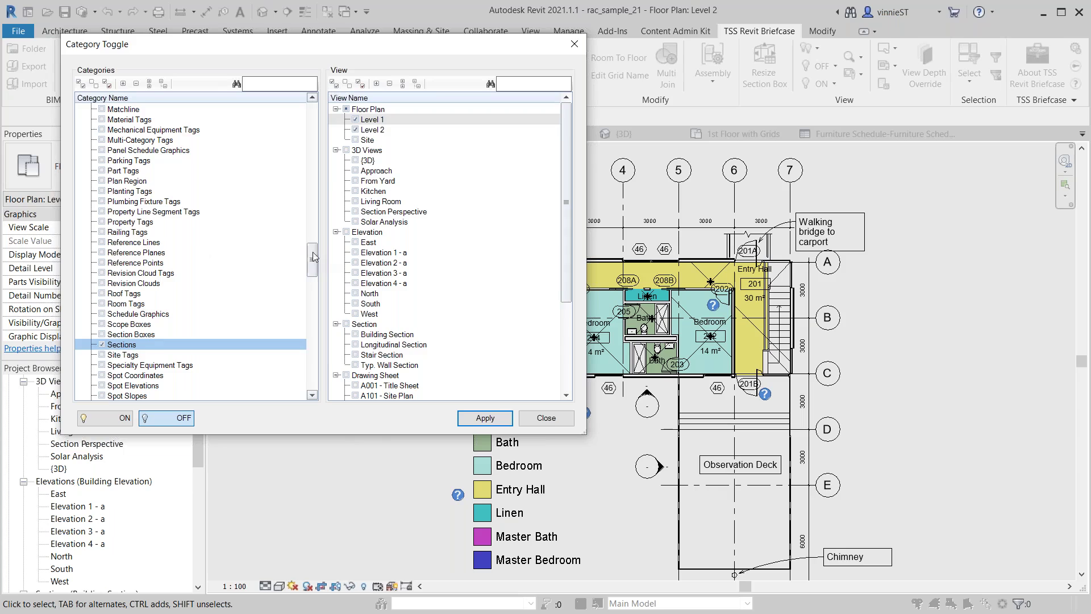
left_click_drag(312, 257, 312, 119)
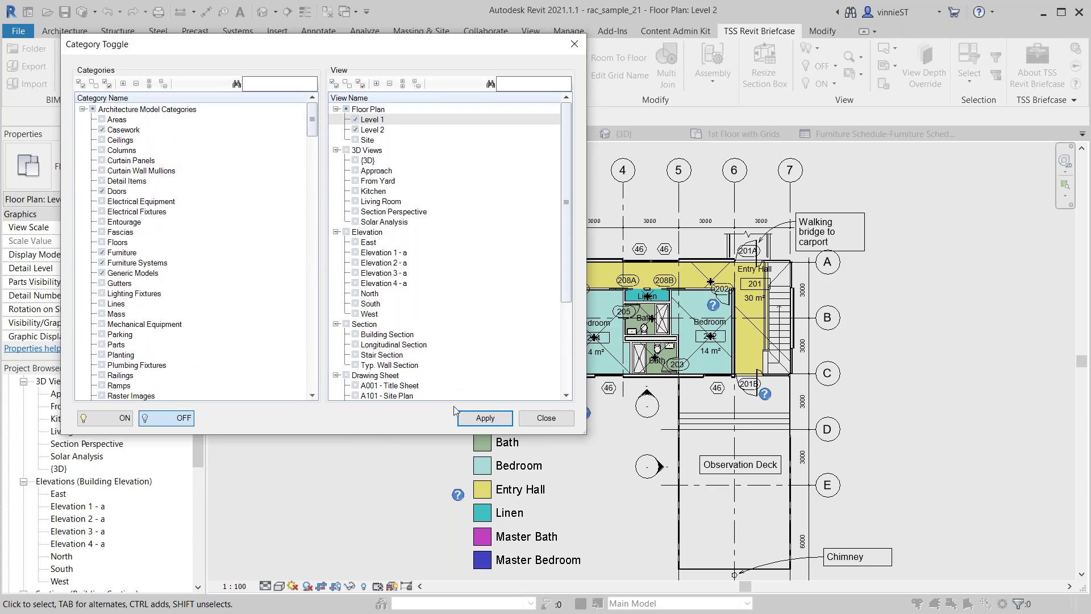
left_click(480, 420)
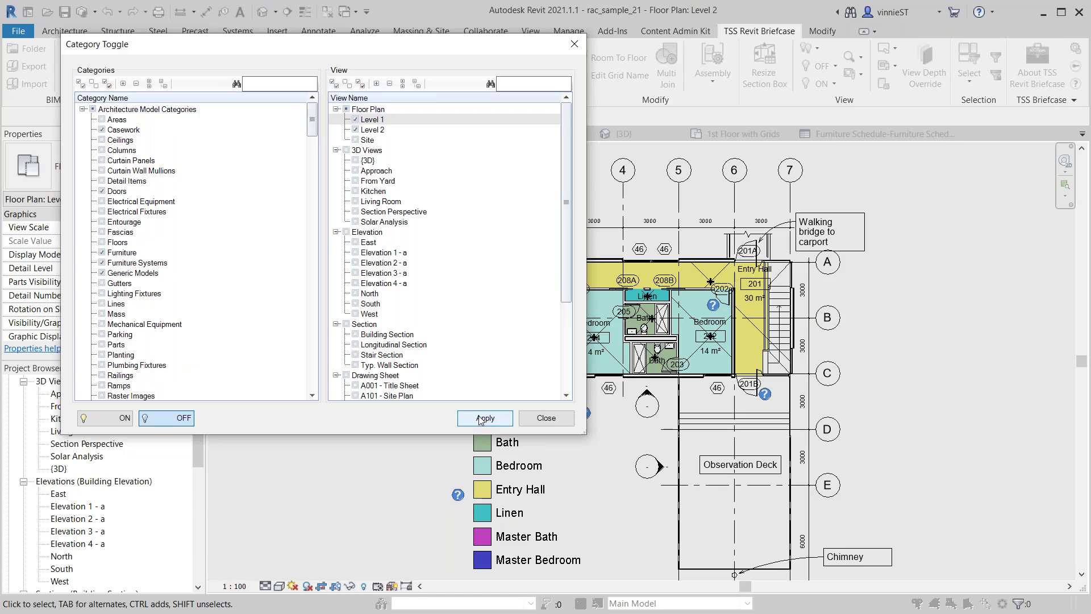
left_click(479, 419)
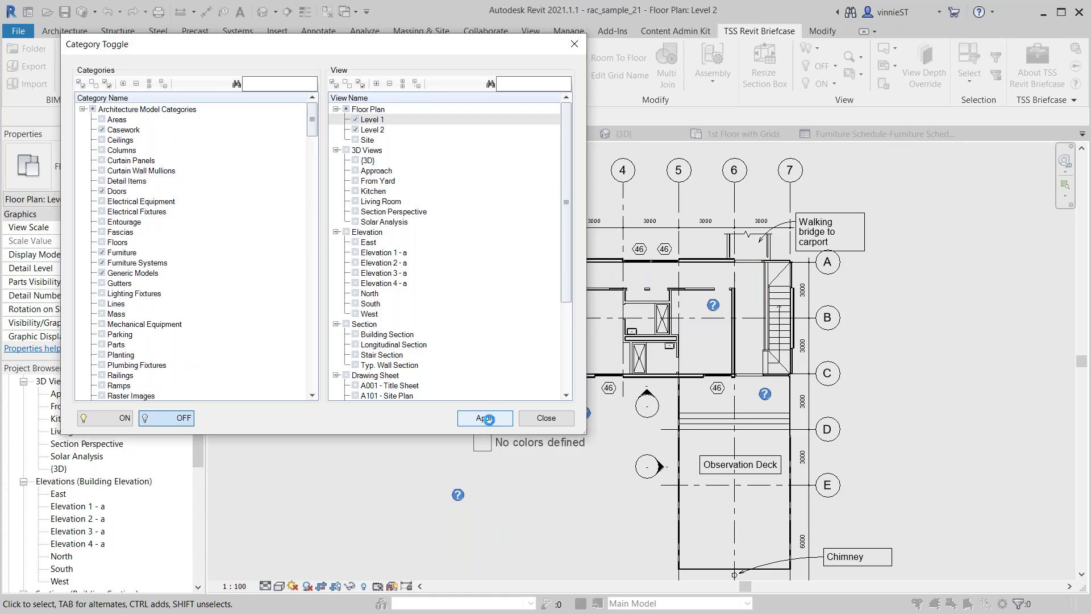
left_click(546, 420)
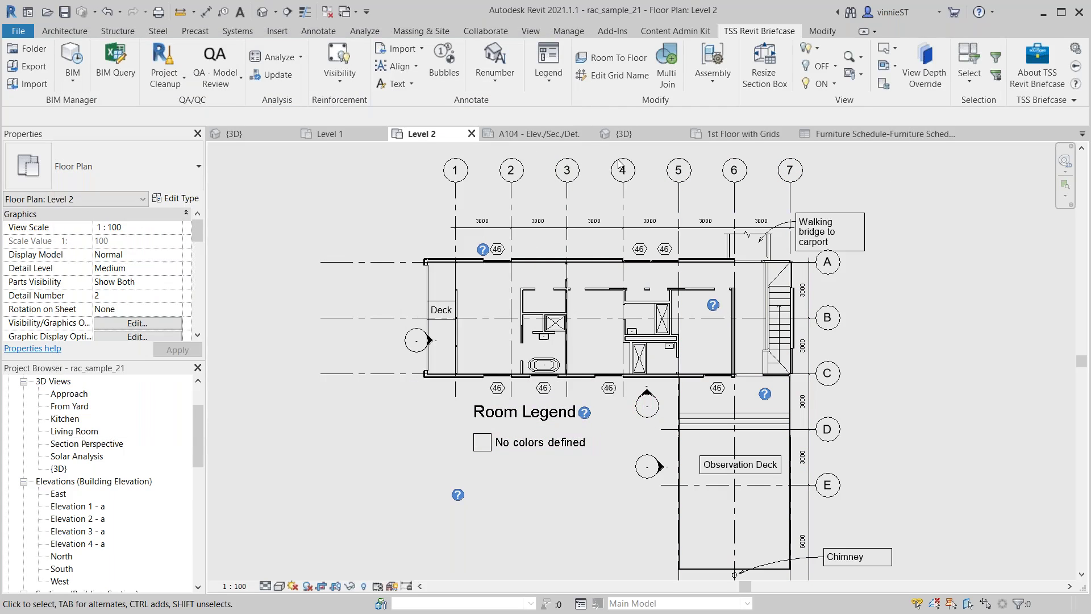
Step: Compare the Level 1 and Level 2 floor plans to check which categories are hidden
left_click(350, 135)
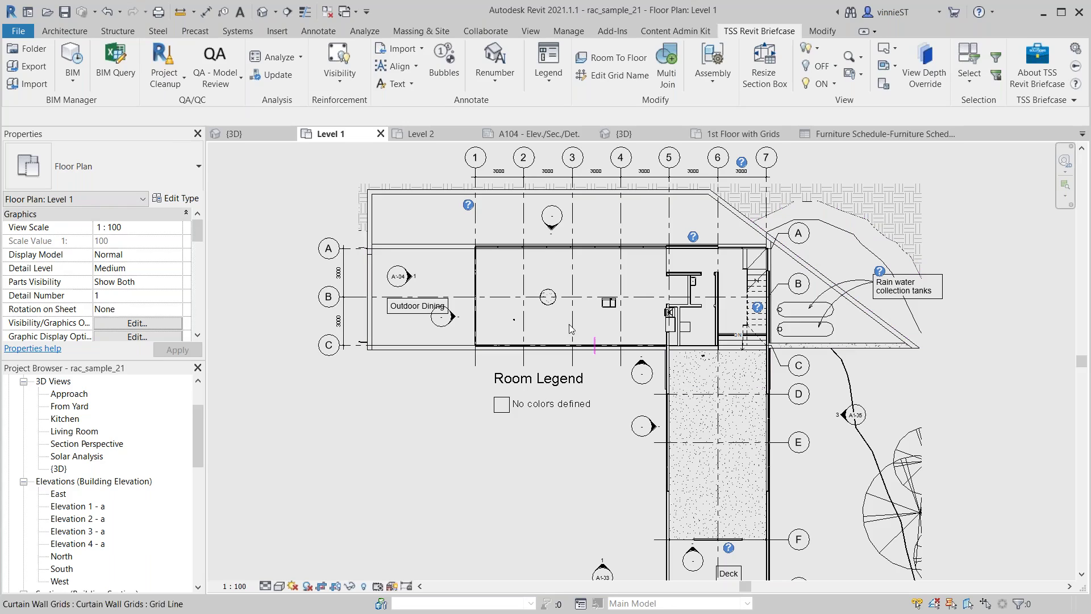
left_click(436, 136)
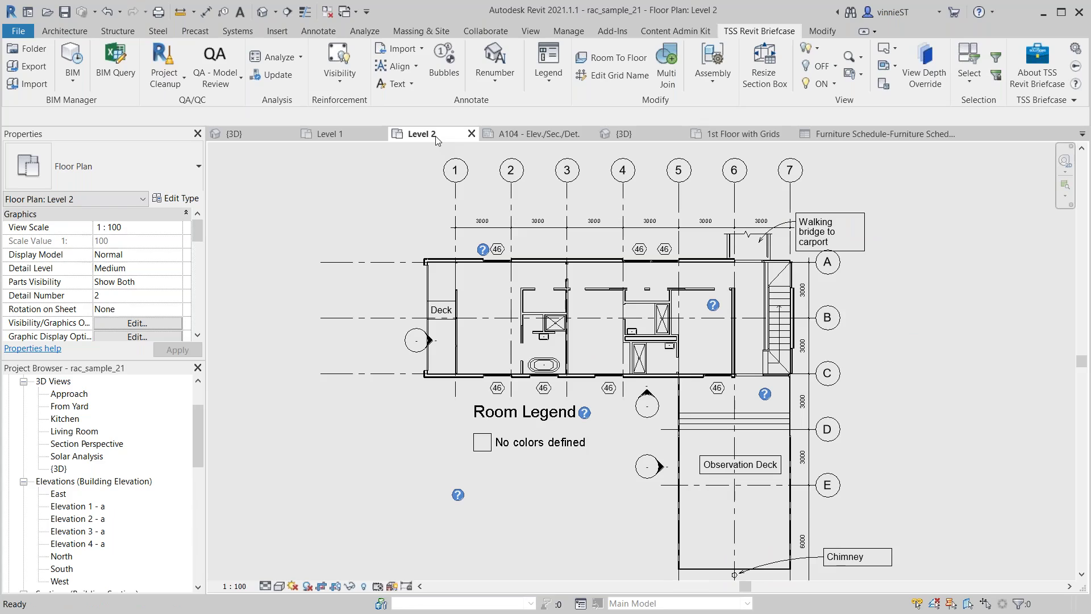
left_click(347, 135)
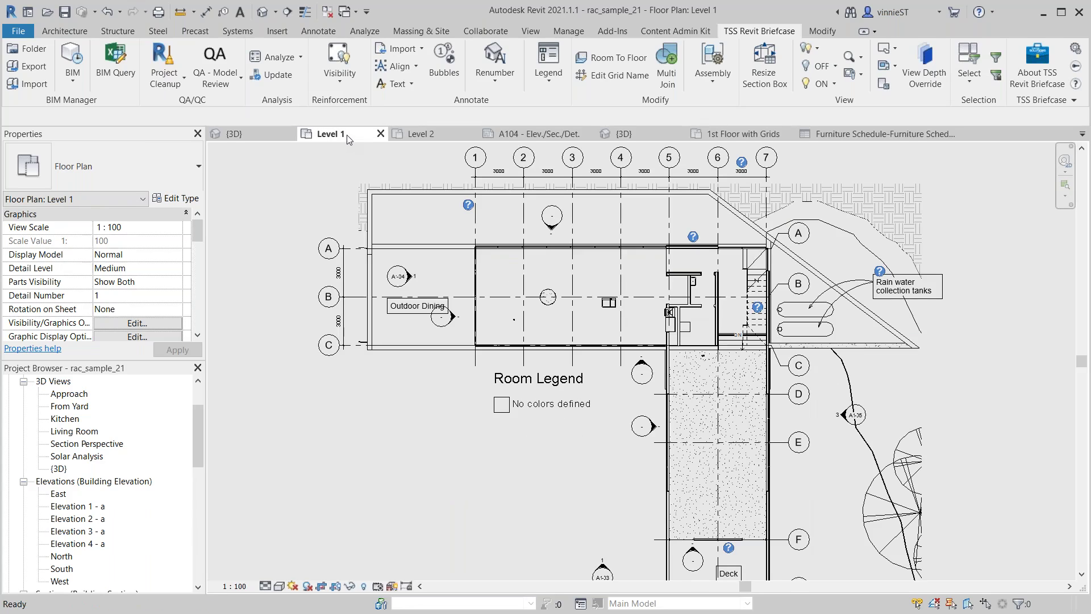
left_click(447, 138)
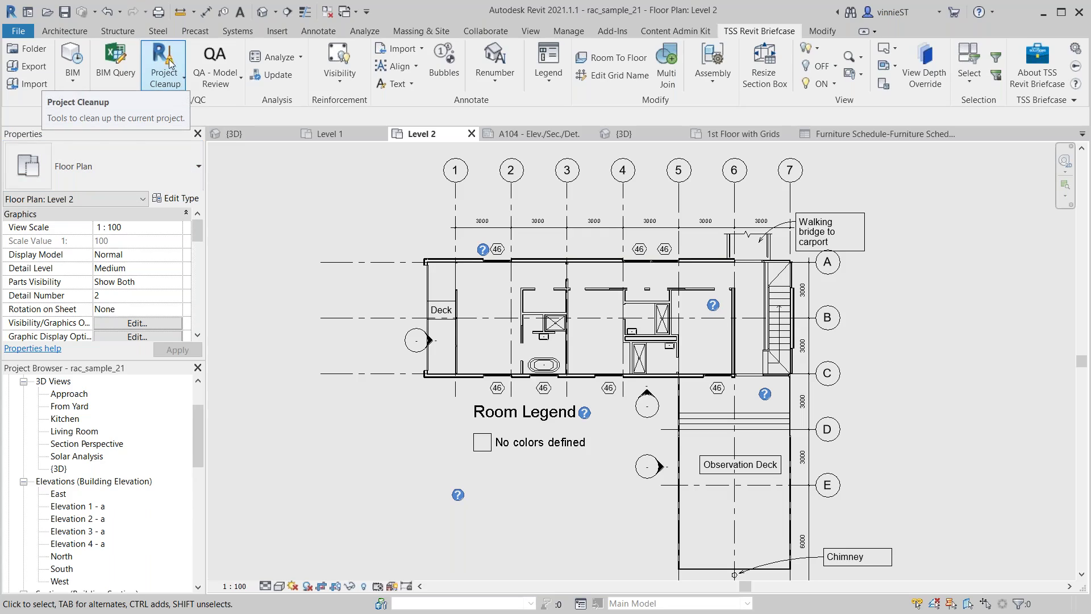
left_click(183, 83)
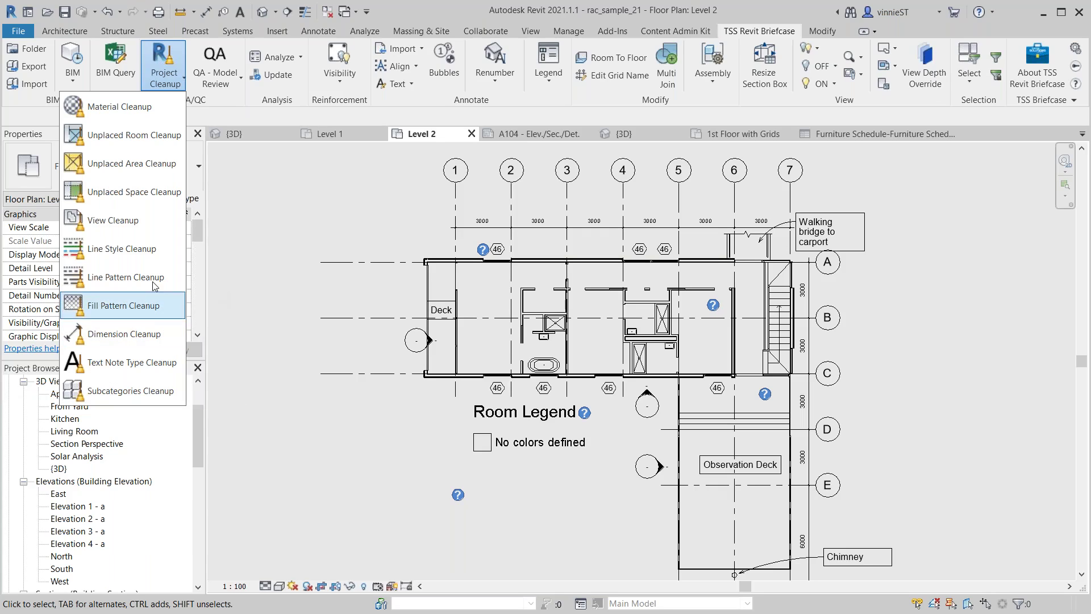
left_click(257, 262)
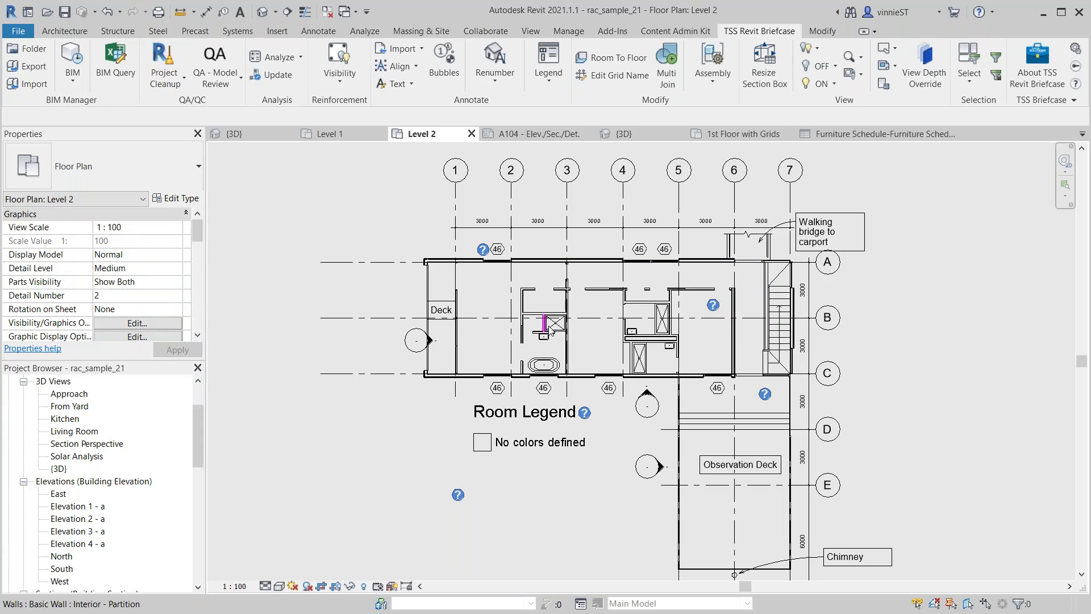
mouse_move(595, 325)
middle_mouse_down()
mouse_move(580, 323)
mouse_move(586, 331)
middle_mouse_up()
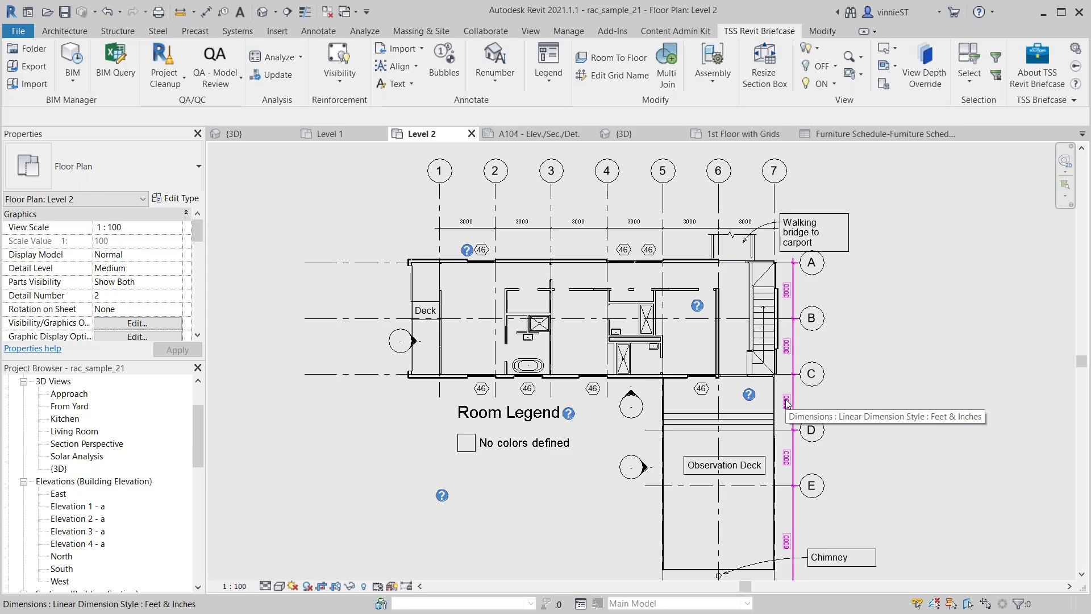
Step: Start Category Toggle again, select all Architecture Model and Architecture Annotation Categories, and set the toggle to ON
left_click(817, 50)
left_click(798, 73)
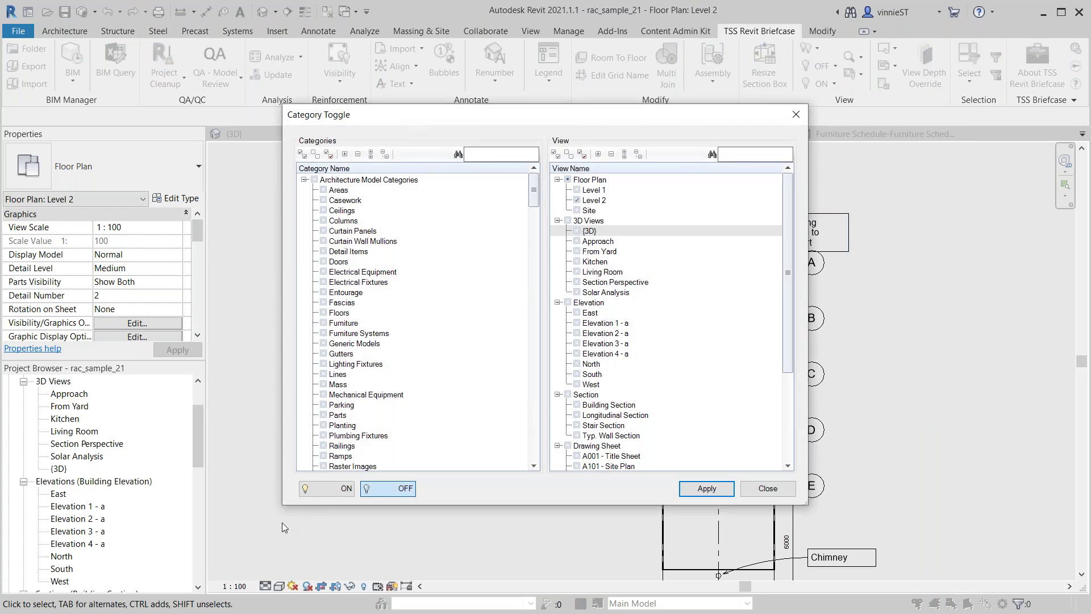
left_click(314, 180)
left_click_drag(534, 189, 528, 180)
mouse_move(534, 192)
left_mouse_down()
mouse_move(534, 393)
mouse_move(534, 294)
left_mouse_up()
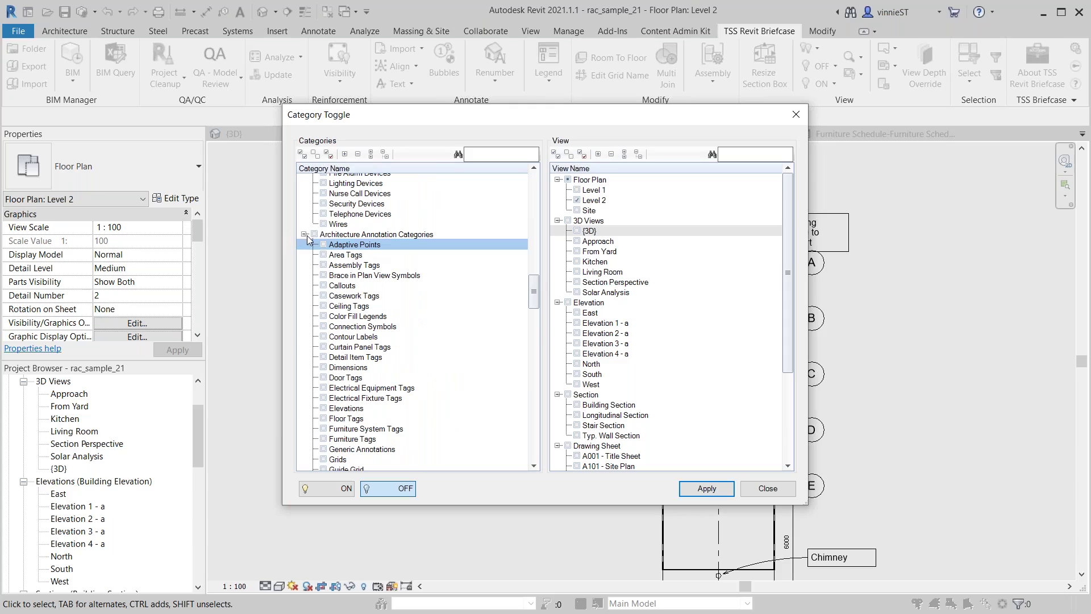
left_click(322, 490)
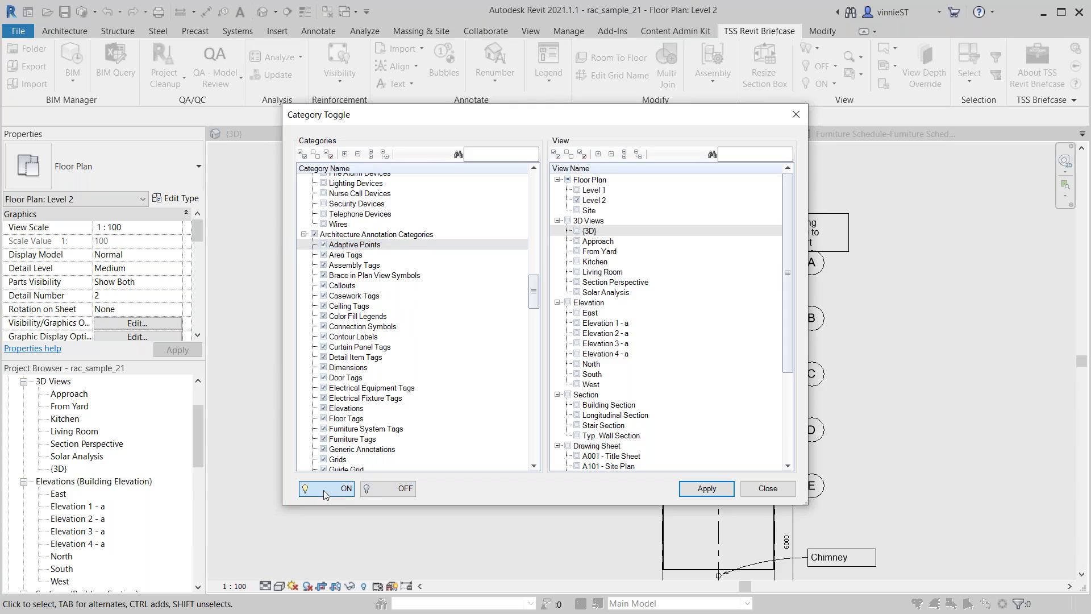
Step: Include Level 1 with Level 2 as target views, apply the category visibility, and close Category Toggle
left_click(577, 190)
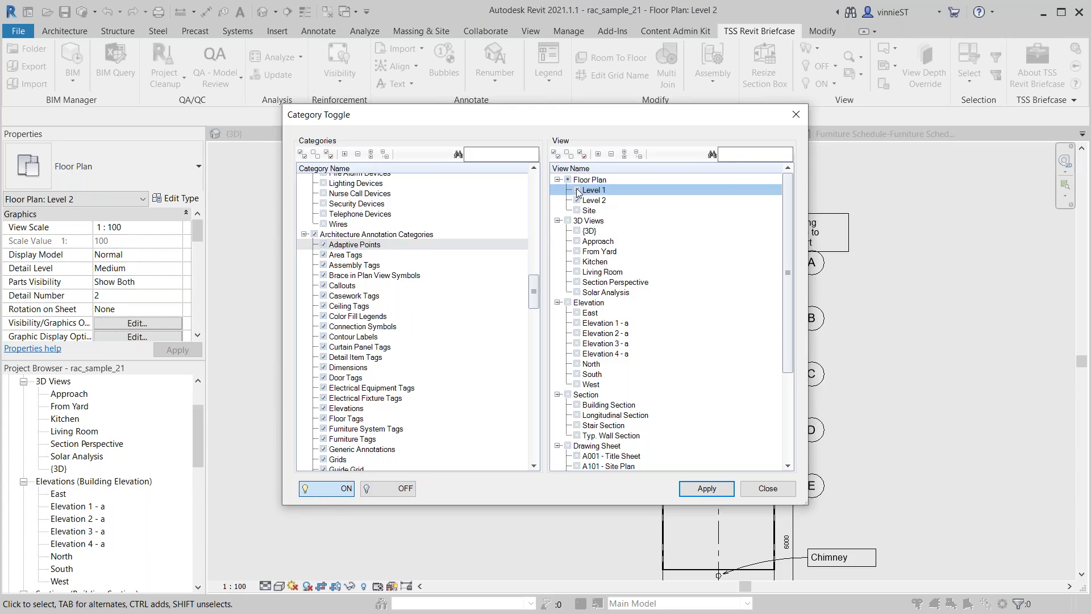
left_click(704, 491)
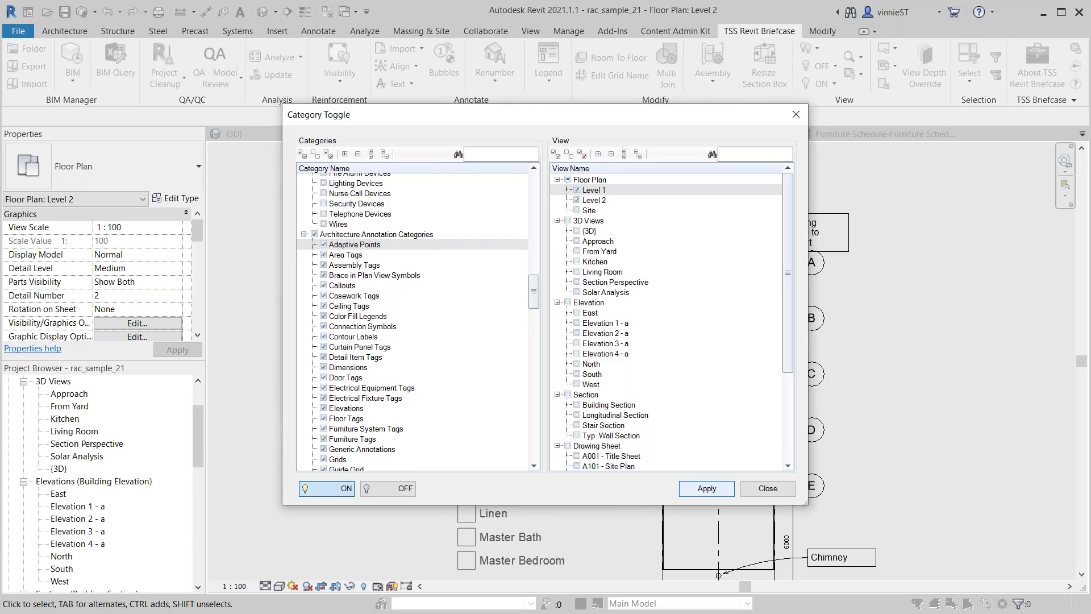
left_click(767, 488)
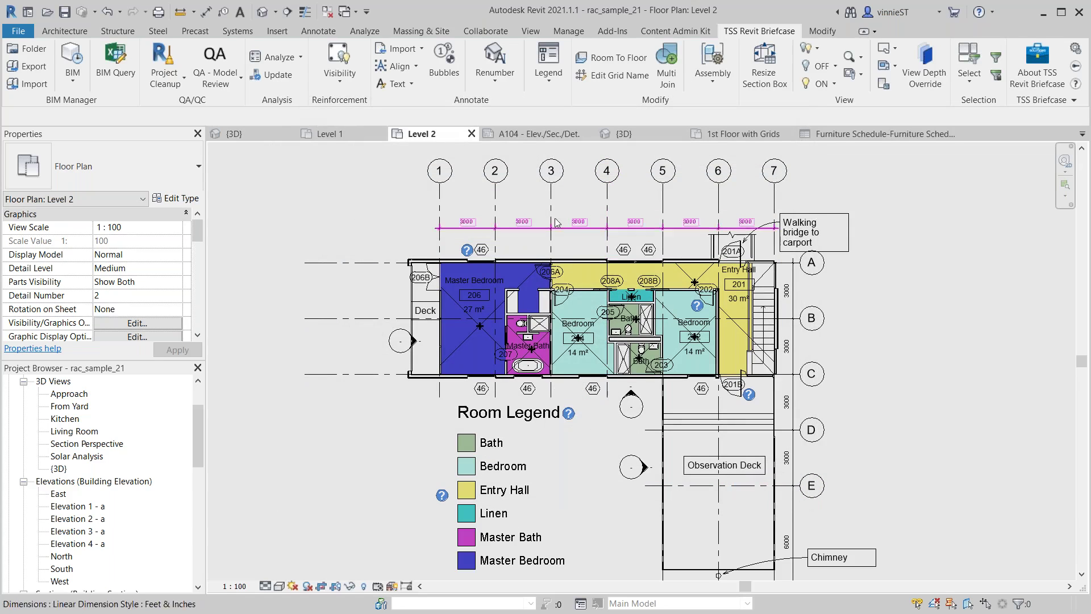
Step: Check the category visibility in the Level 1 and Level 2 floor plans
left_click(334, 135)
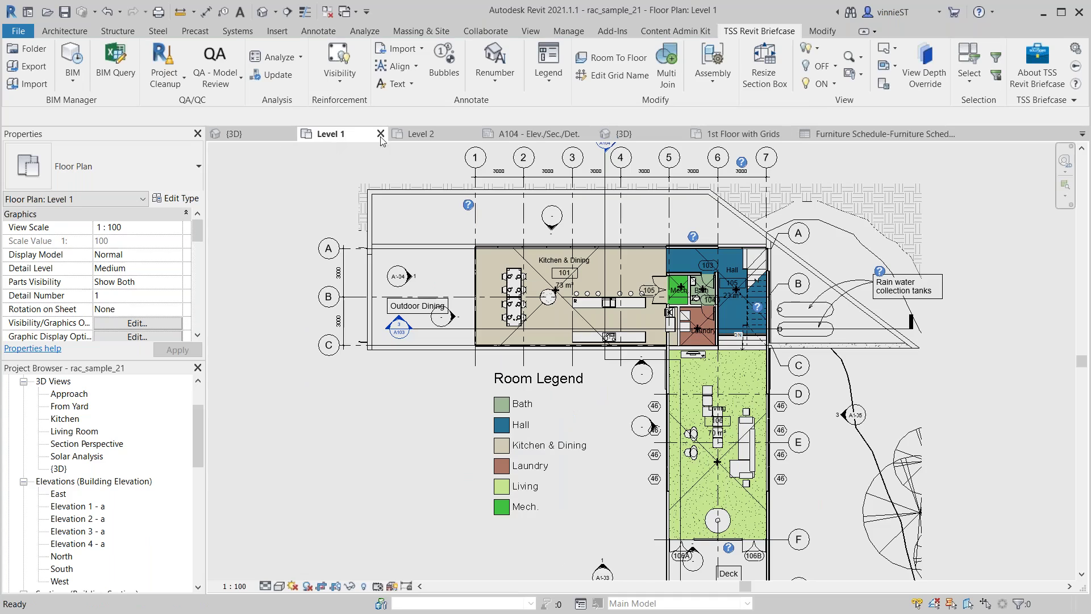
left_click(426, 135)
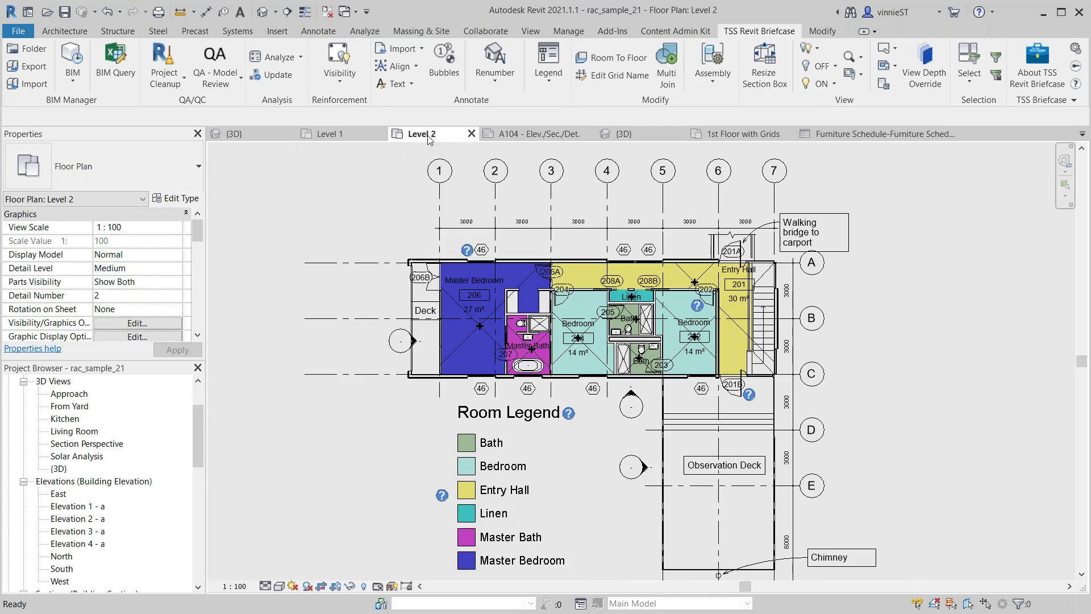
left_click(346, 134)
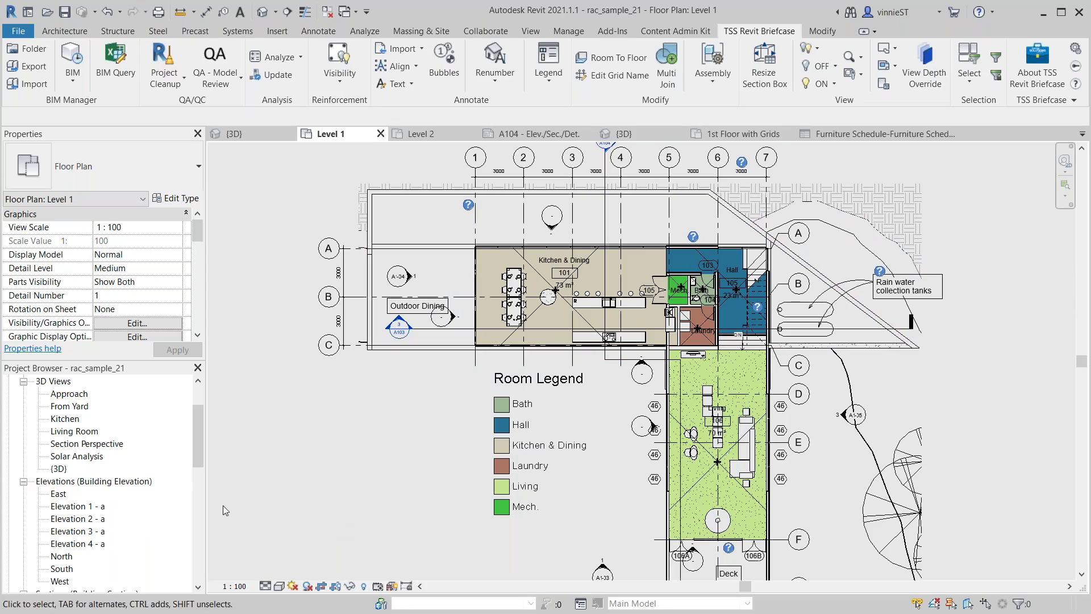
left_click(86, 506)
left_click(80, 520)
left_click(80, 531)
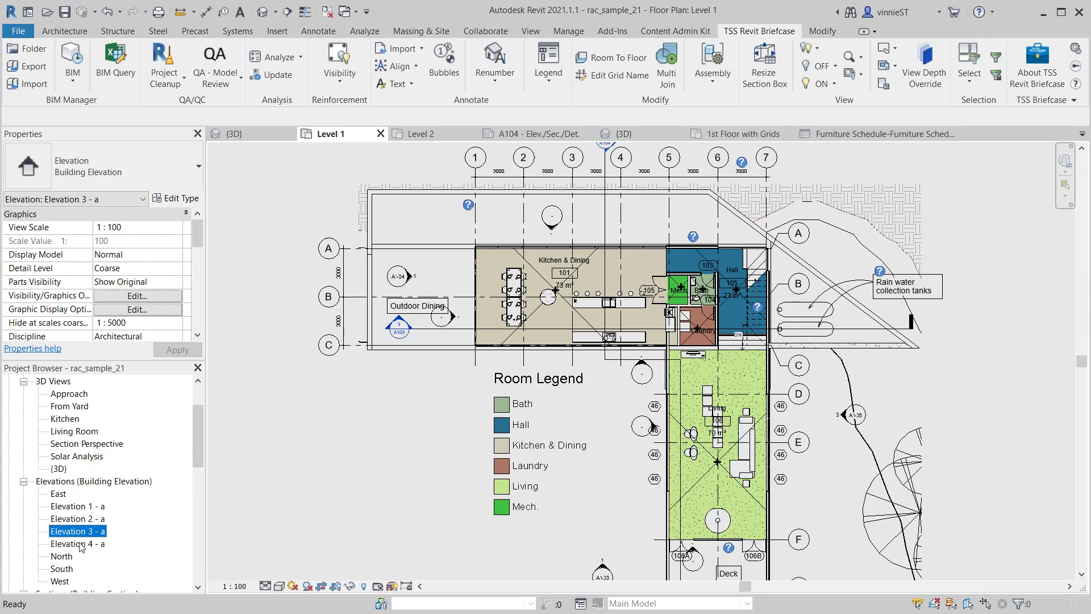
Step: Look through the building elevations in the project browser, including Elevation 1 - a through Elevation 4 - a
left_click(80, 543)
left_click(81, 519)
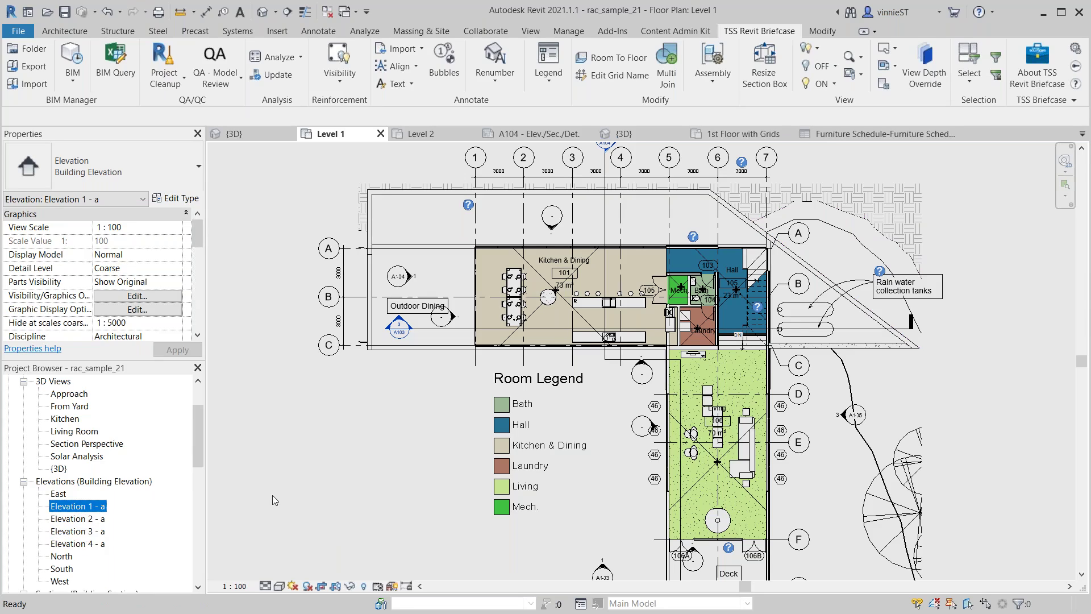
left_click(57, 494)
left_click(69, 558)
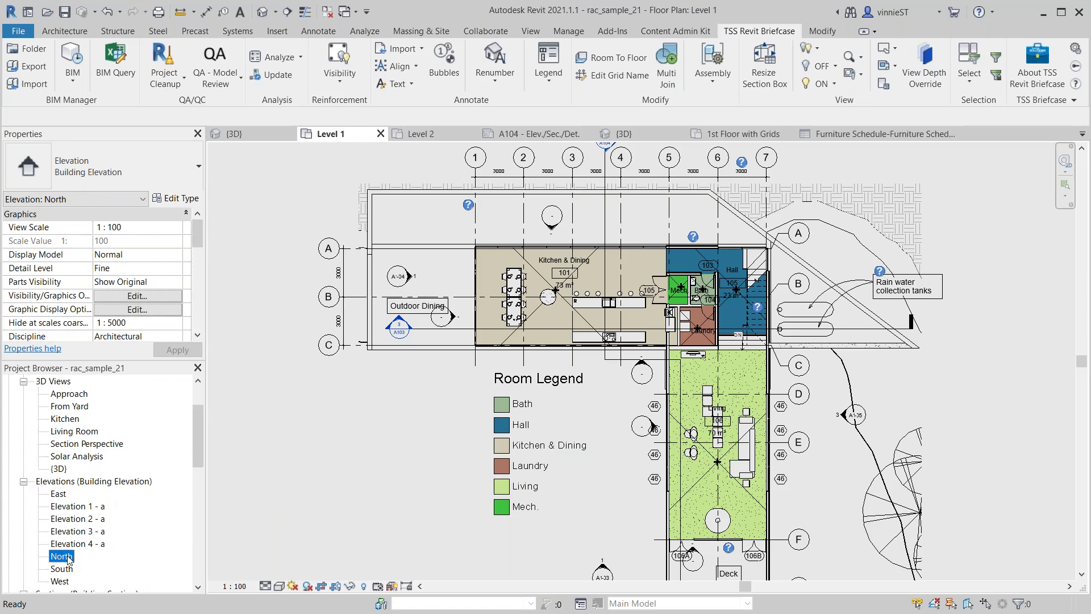
left_click(73, 545)
left_click(76, 531)
left_click(79, 507)
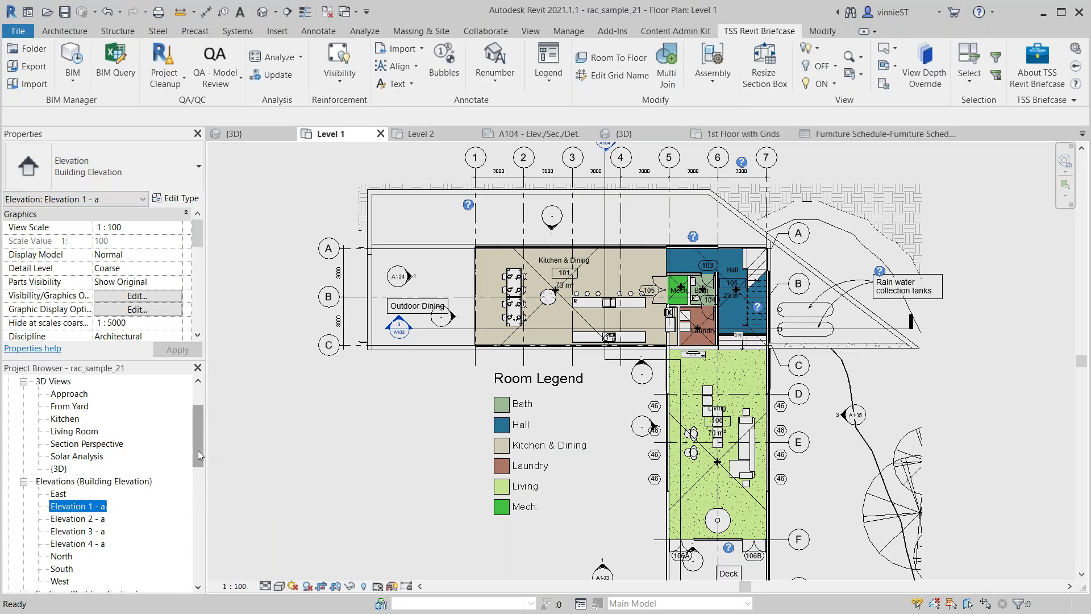
left_click_drag(197, 449, 196, 436)
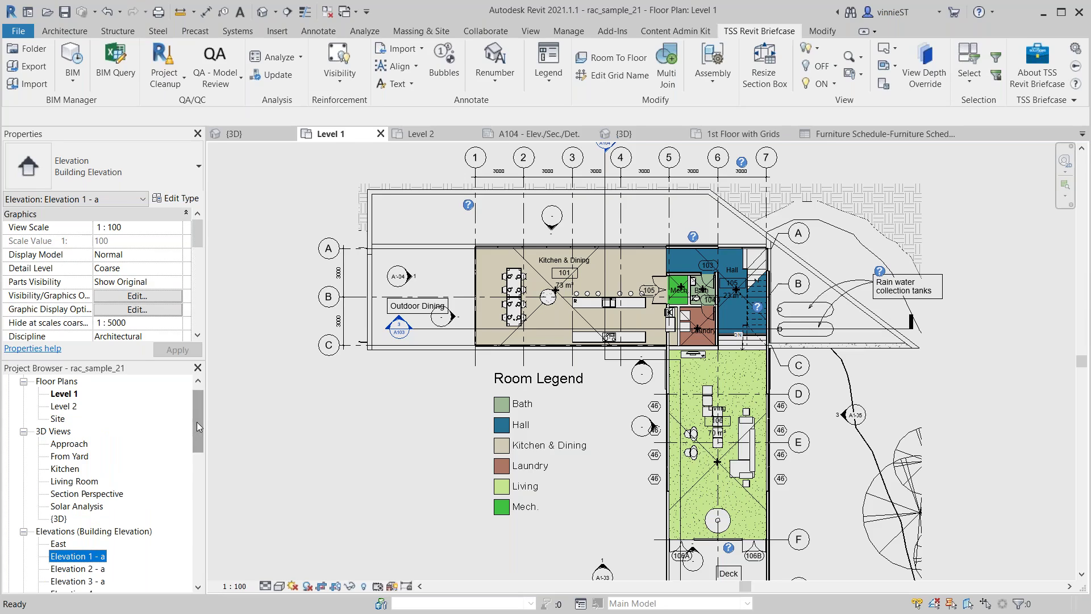
mouse_move(198, 426)
left_mouse_down()
mouse_move(194, 452)
mouse_move(199, 435)
left_mouse_up()
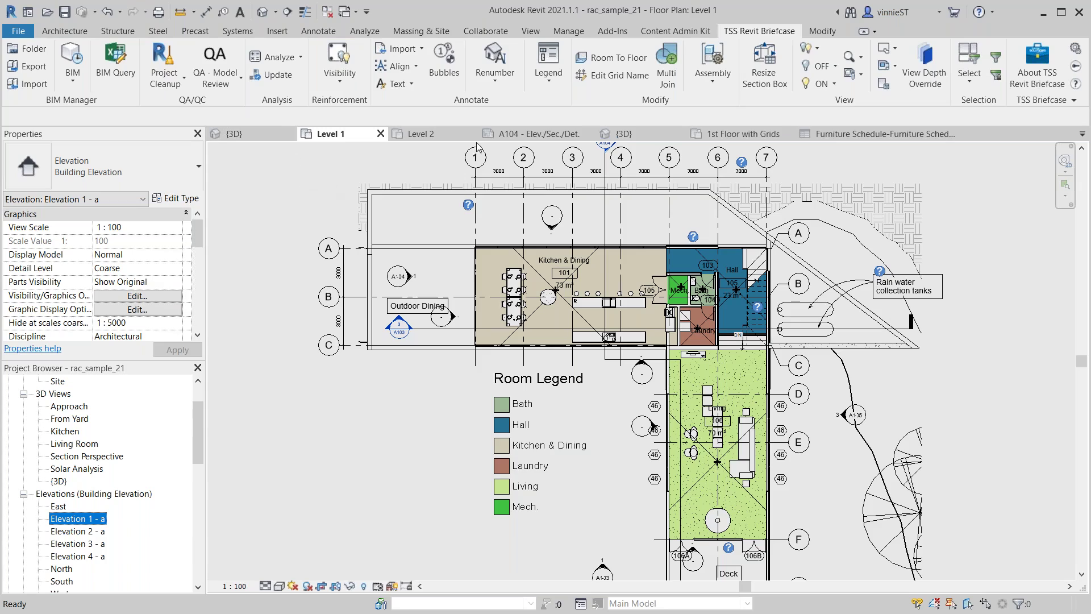
left_click(77, 84)
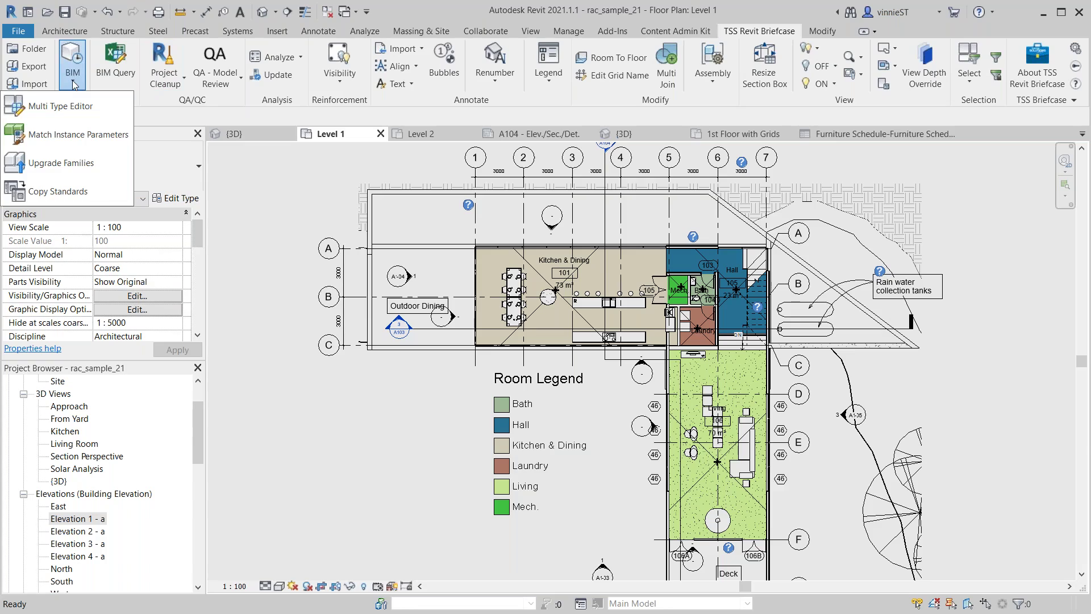
left_click(255, 245)
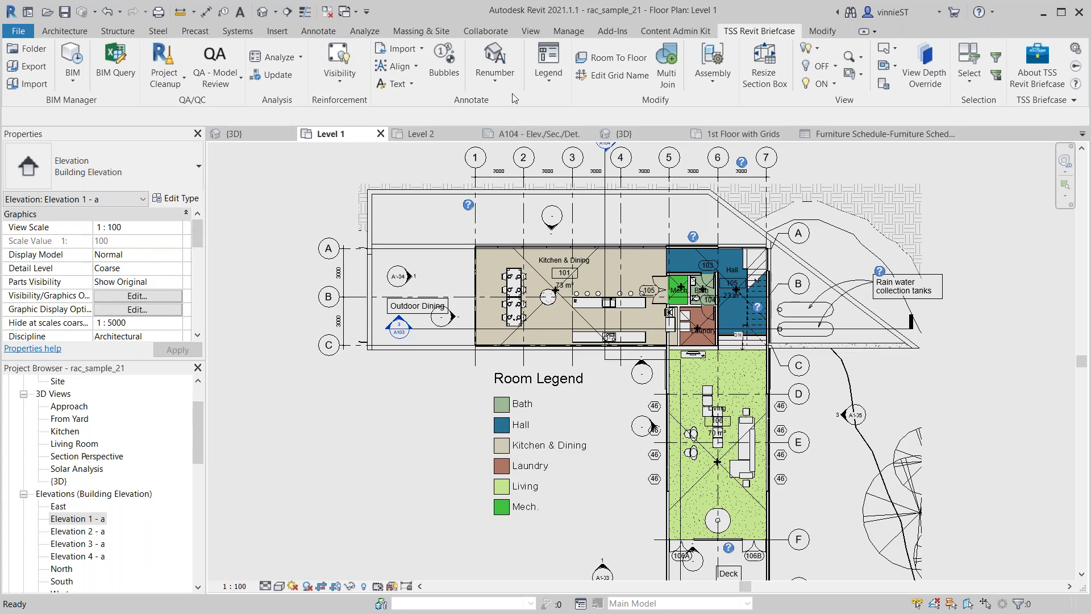
left_click(499, 83)
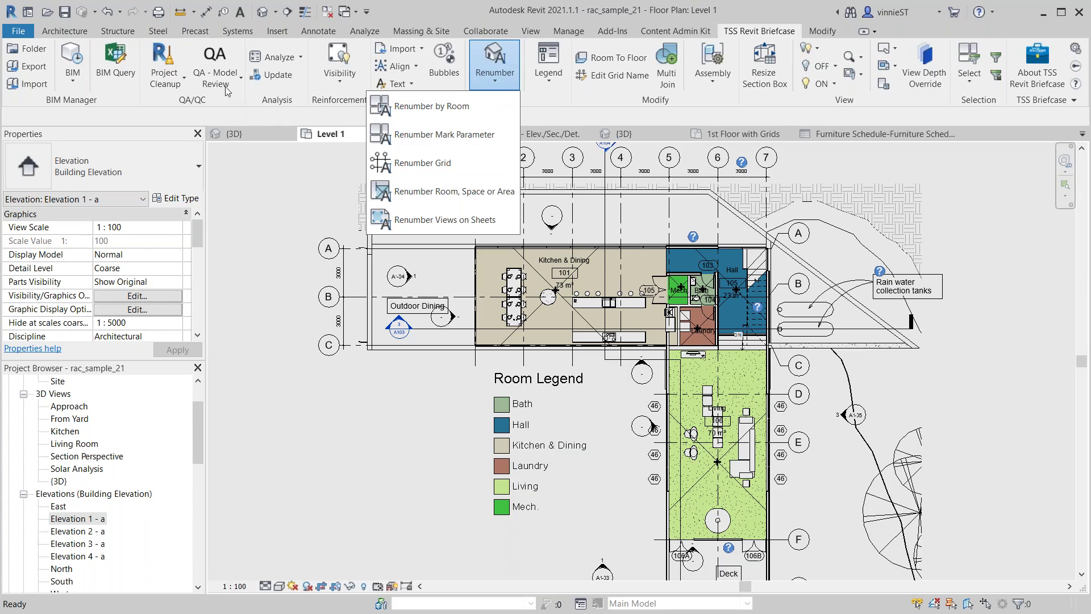
Step: Delete the views Elevation 1 - a, Elevation 2 - a, Elevation 3 - a and Elevation 4 - a from the project with View Cleanup
left_click(183, 79)
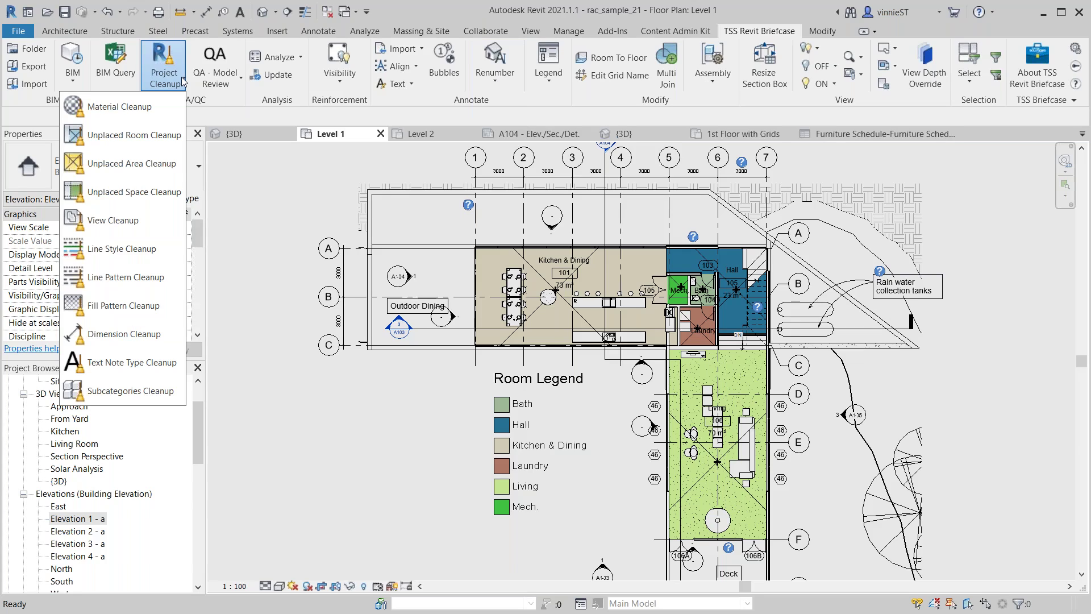
left_click(149, 221)
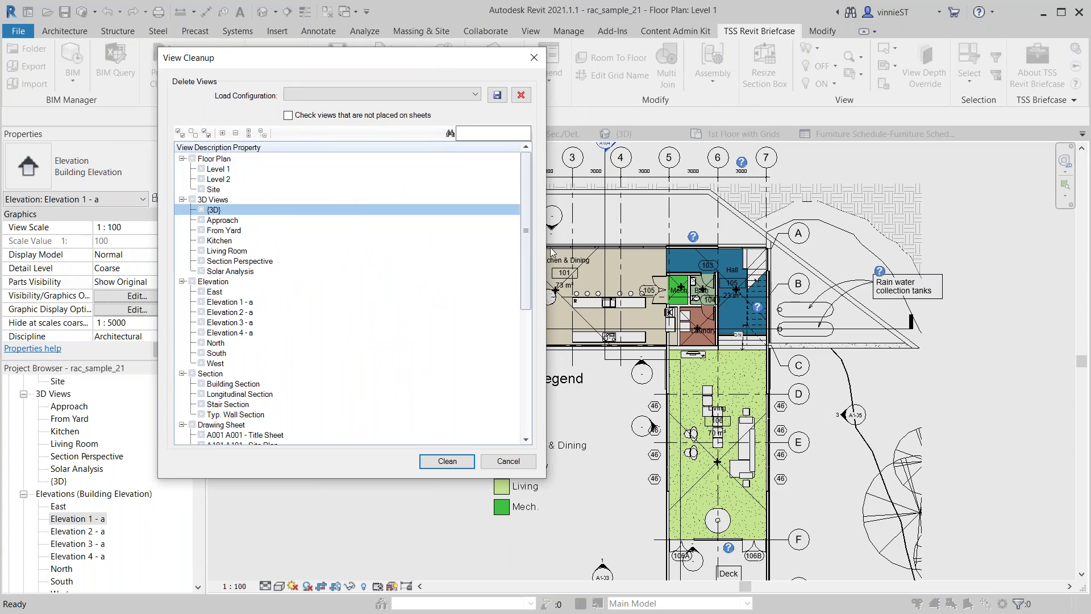
left_click_drag(526, 251, 520, 337)
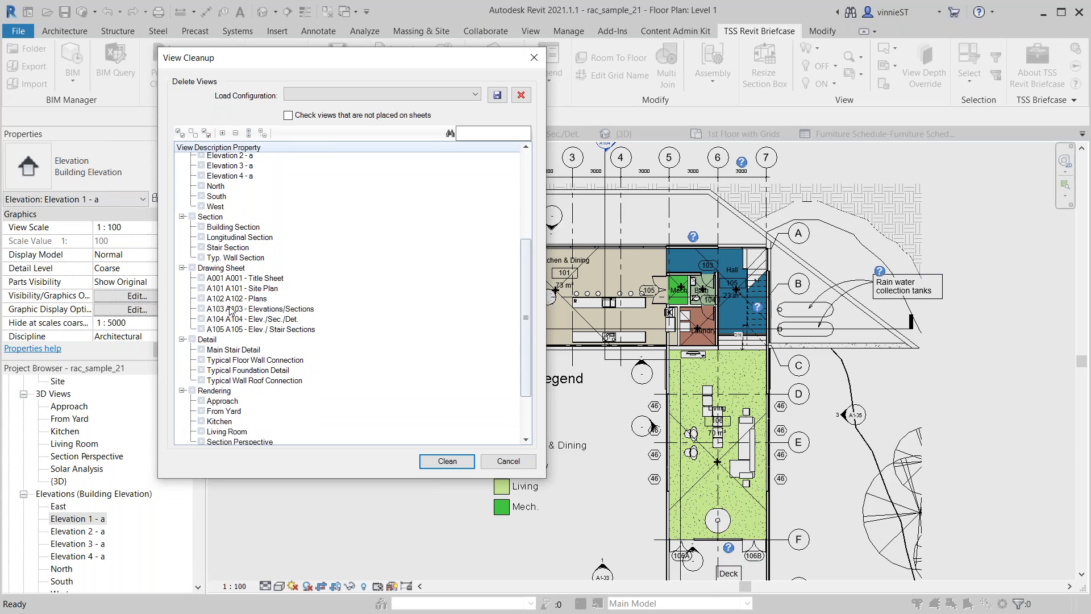
left_click_drag(525, 318, 526, 255)
left_click(201, 288)
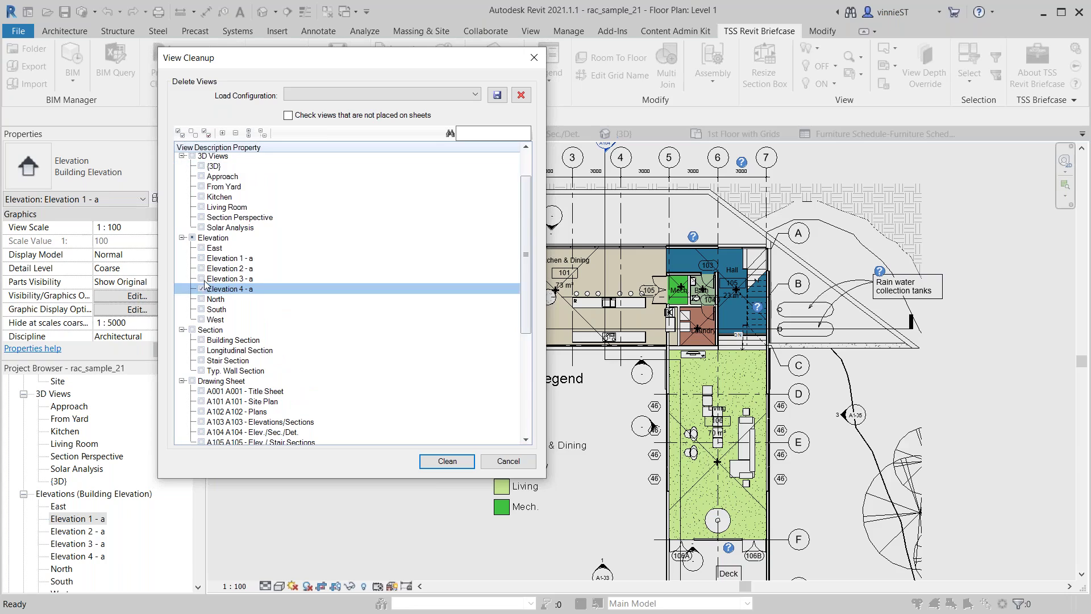
left_click(202, 277)
left_click(203, 269)
left_click(201, 258)
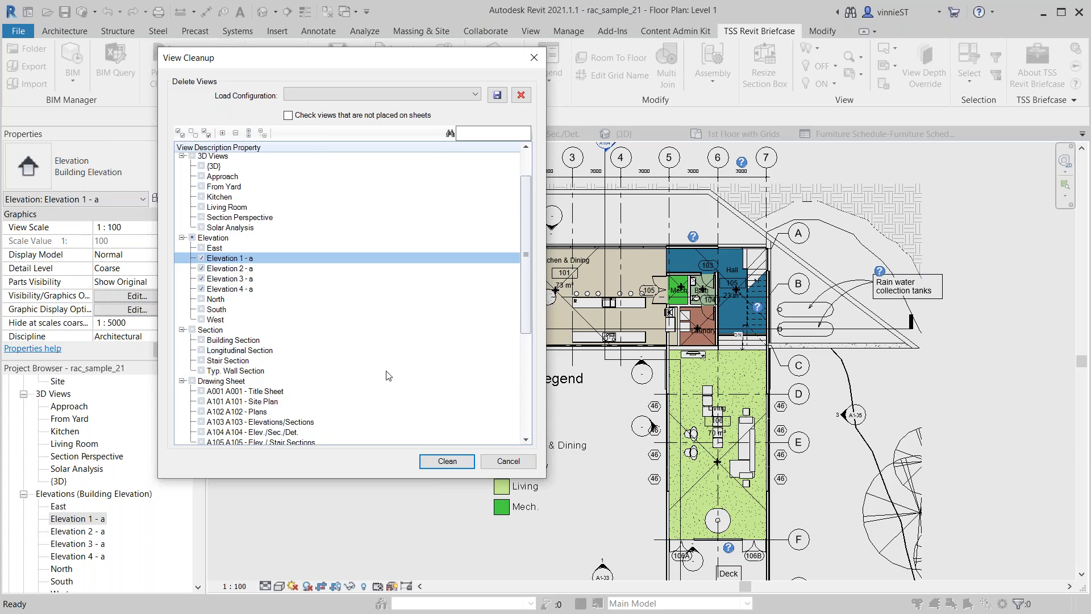
left_click(443, 461)
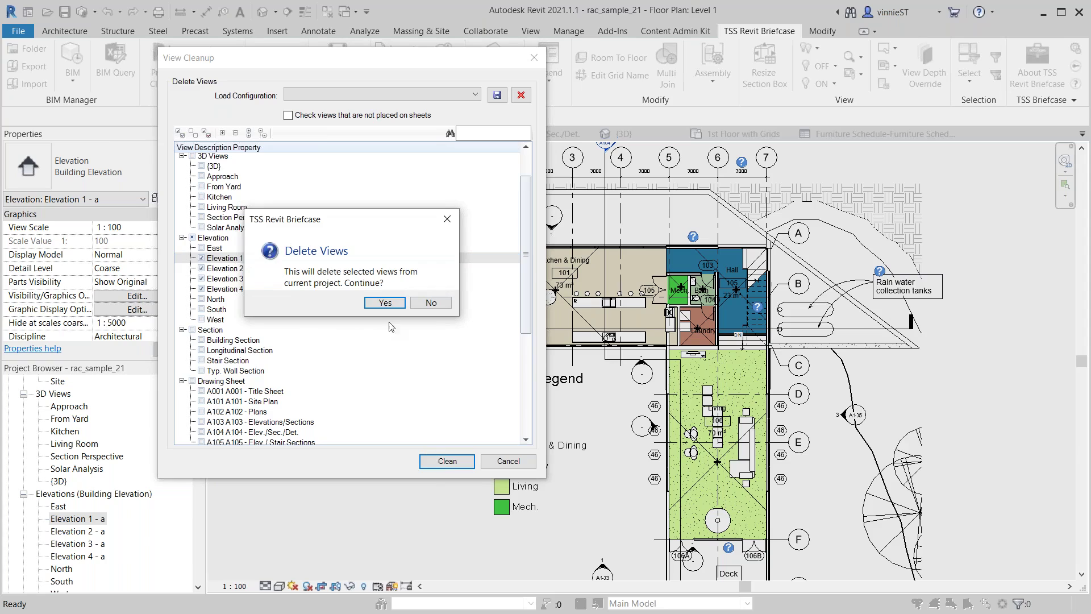
left_click_drag(359, 219, 376, 203)
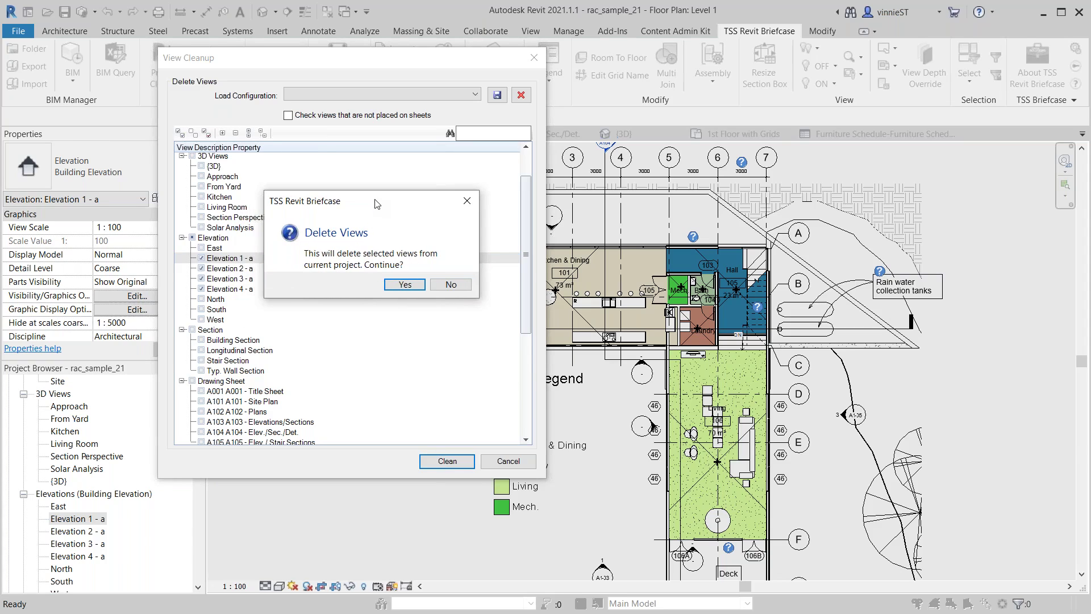
left_click(402, 285)
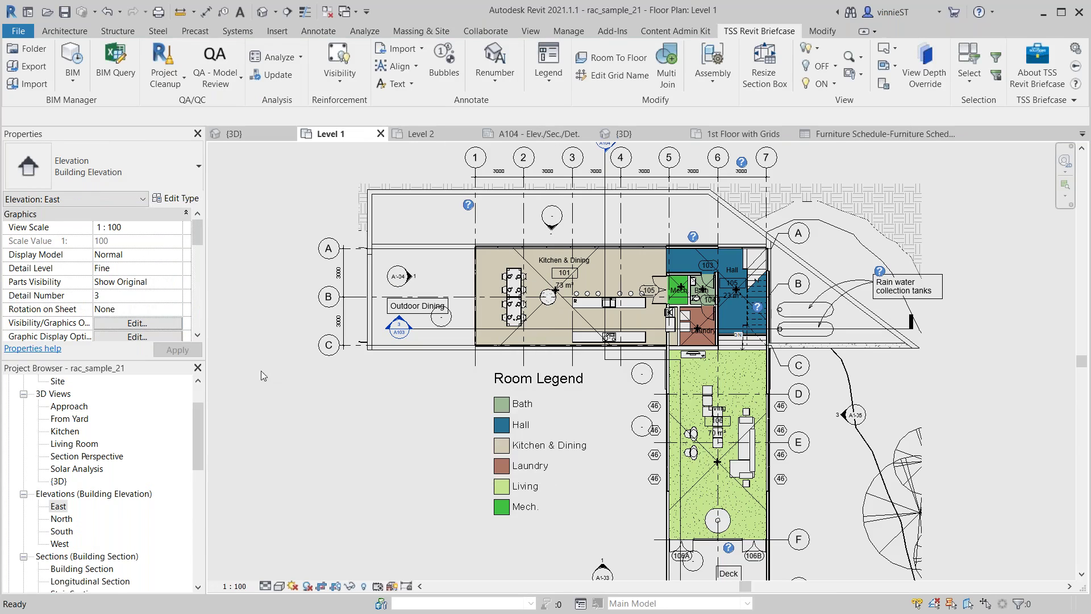
Step: Check the remaining building elevations in the project browser and the elevation markers in the Level 1 plan
left_click_drag(199, 411, 196, 425)
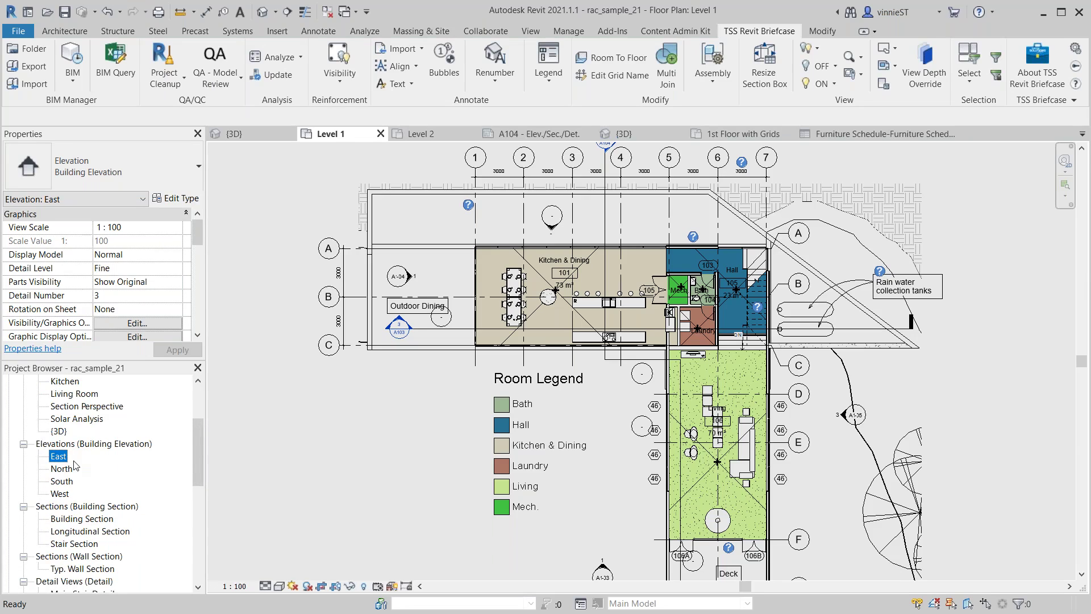
left_click(410, 431)
scroll(396, 413, "down", 2)
scroll(396, 413, "up", 1)
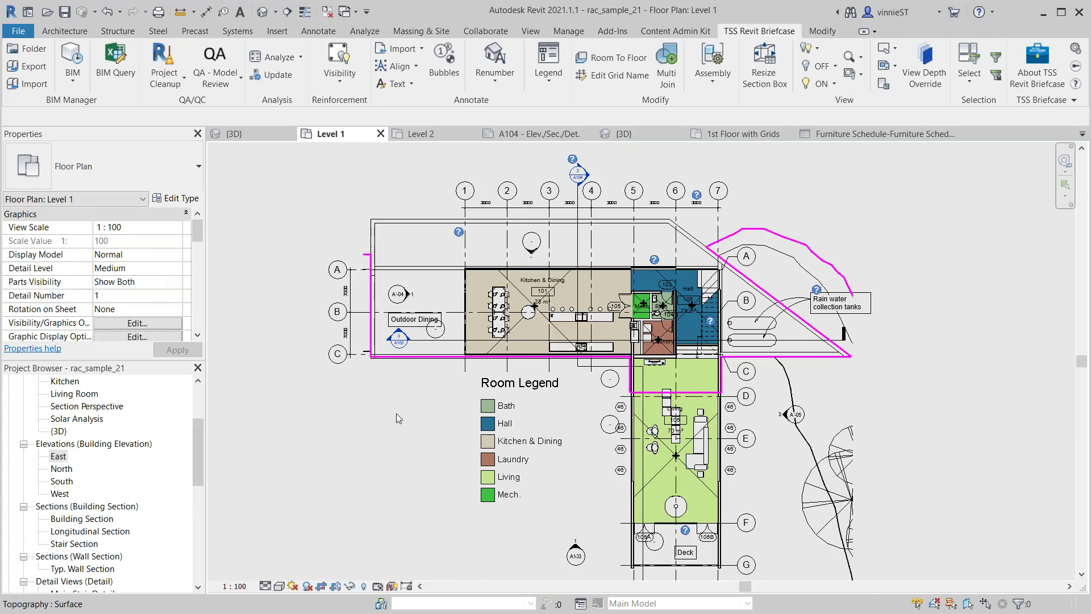
Step: Start View Cleanup again, review the views and sheets it offers, and close it without deleting any
left_click(181, 79)
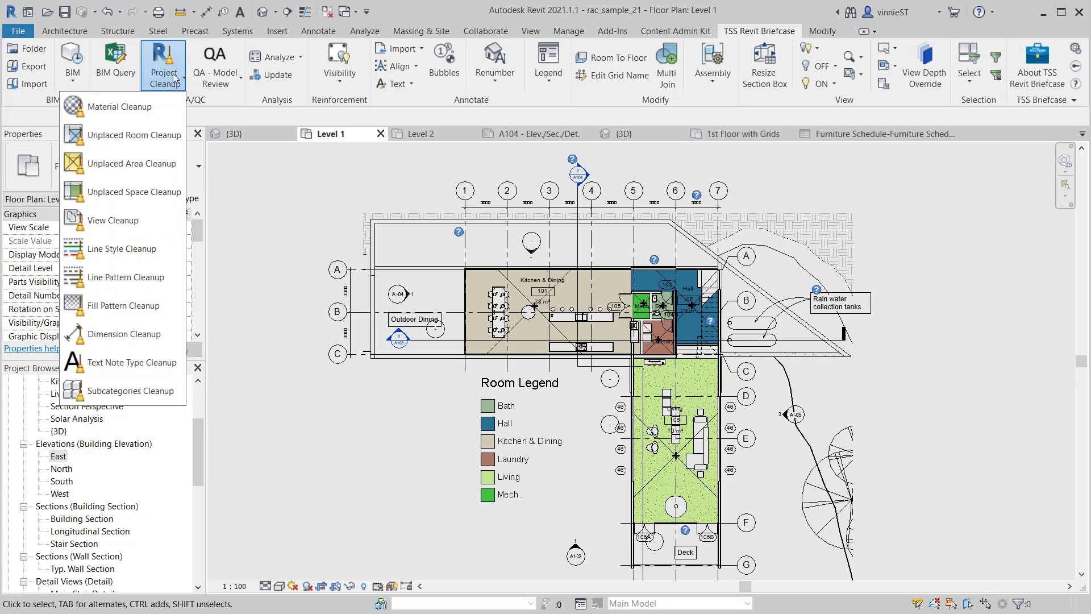
left_click(146, 226)
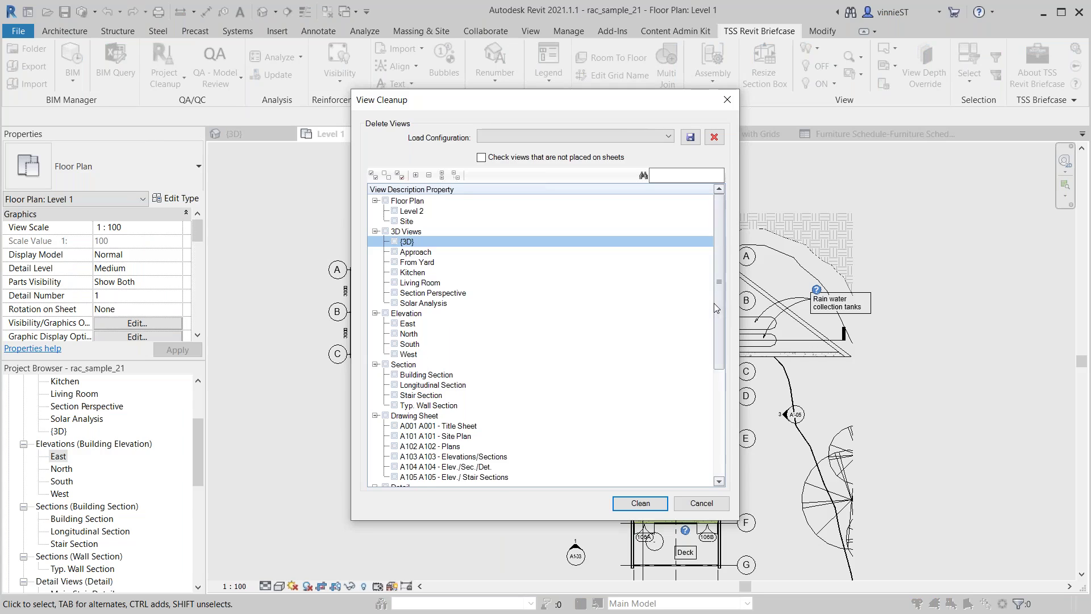
scroll(713, 303, "down", 5)
scroll(713, 302, "up", 5)
left_click(727, 101)
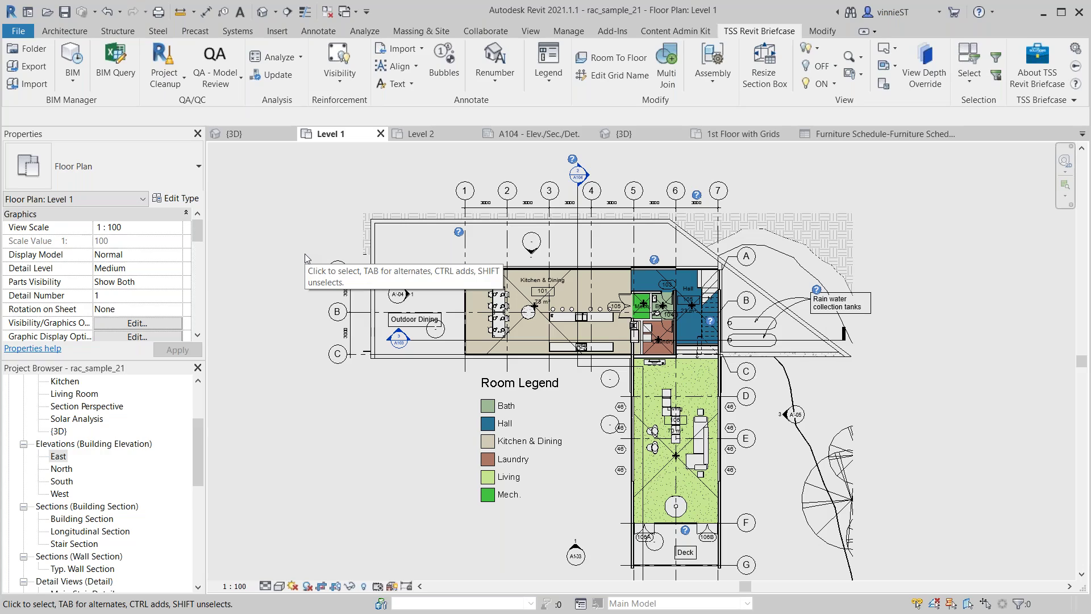
Step: Start opening a Revit family and browse to the 2020 Families folder inside the Families folder
left_click(20, 38)
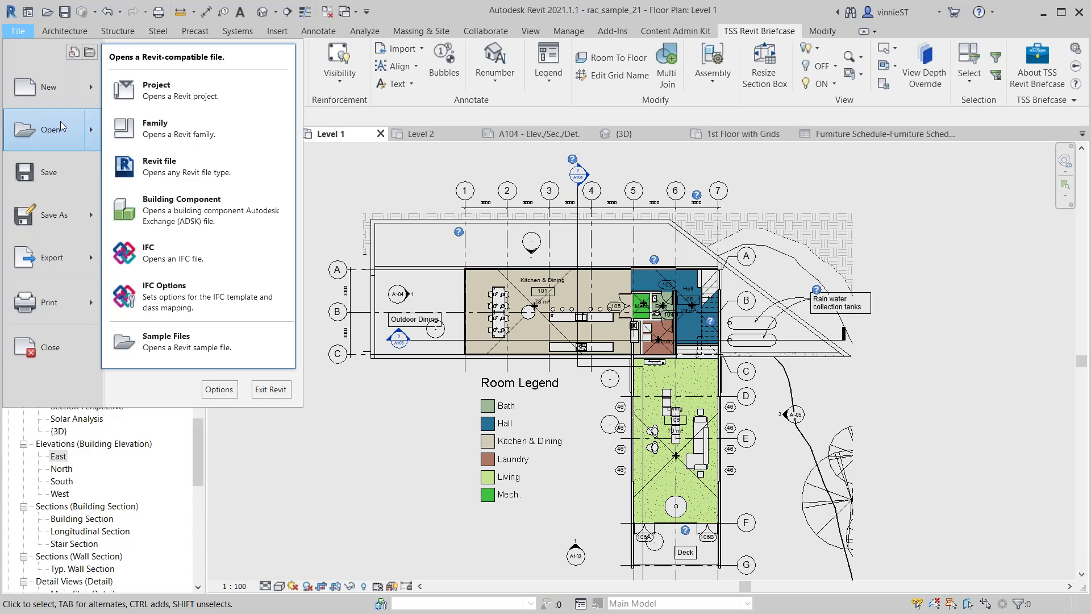
key("Escape")
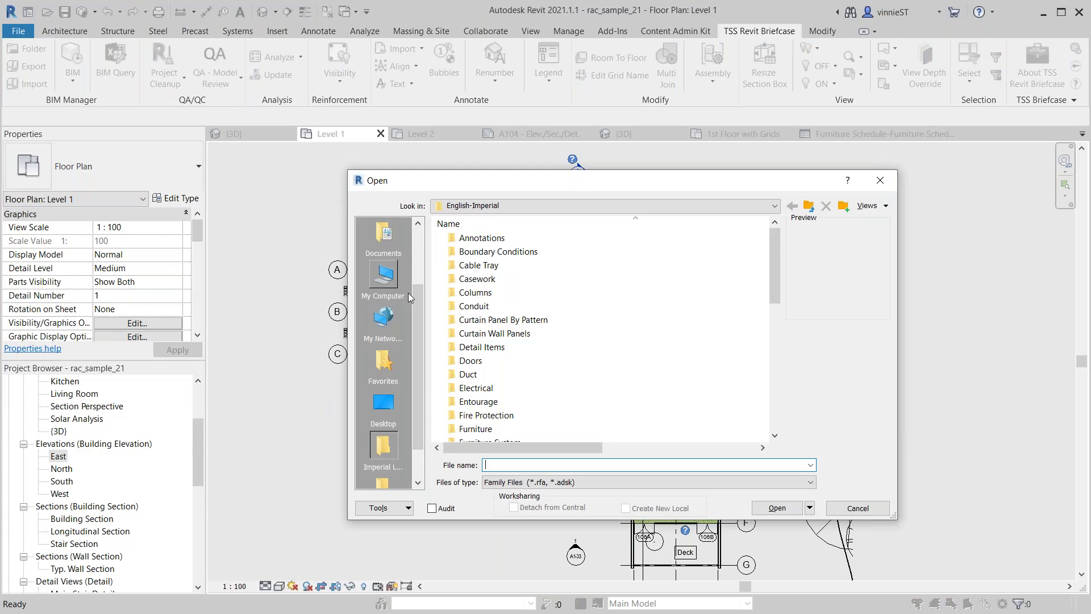
left_click_drag(421, 298, 414, 234)
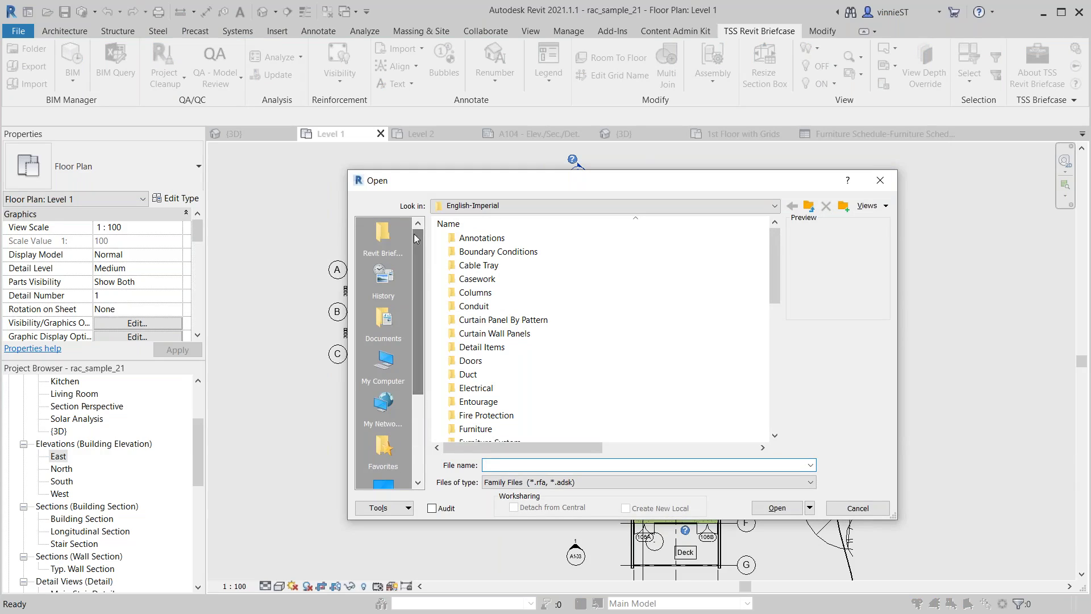
left_click(383, 234)
left_click(480, 238)
double_click(479, 243)
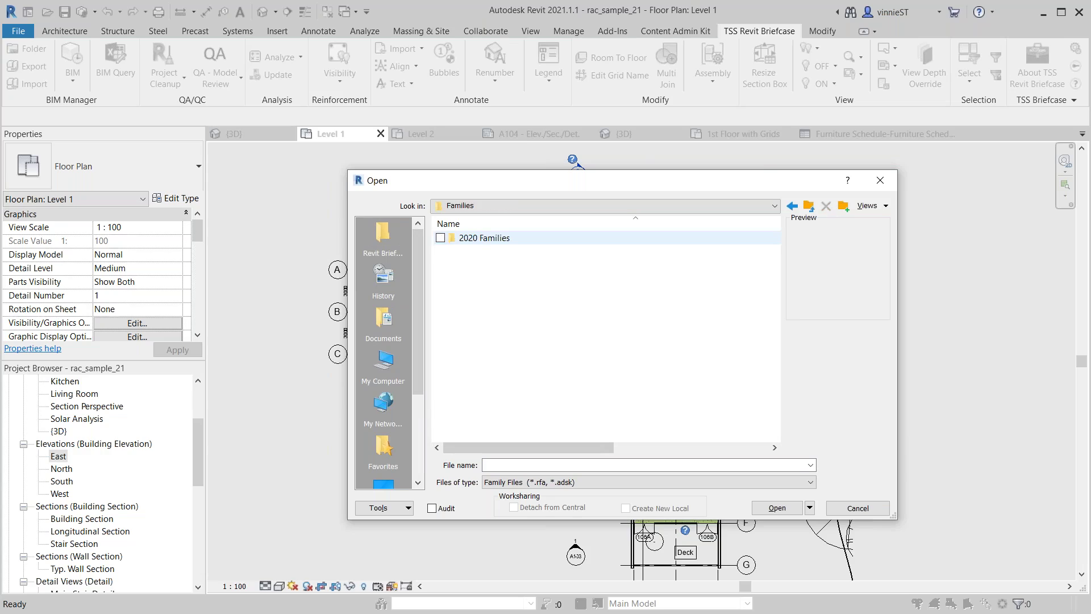
double_click(498, 243)
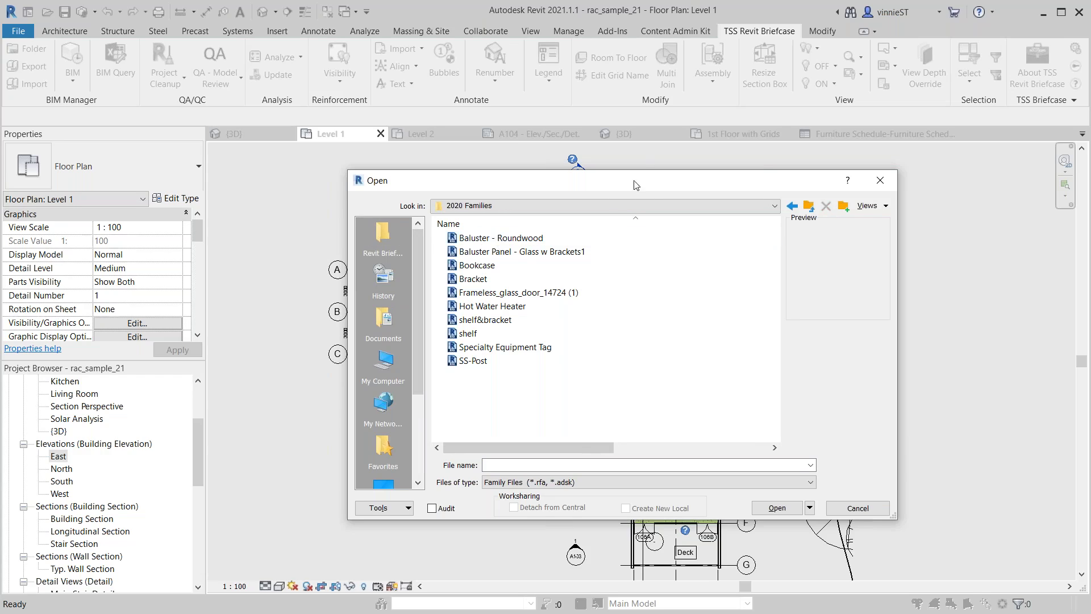
left_click_drag(641, 180, 536, 135)
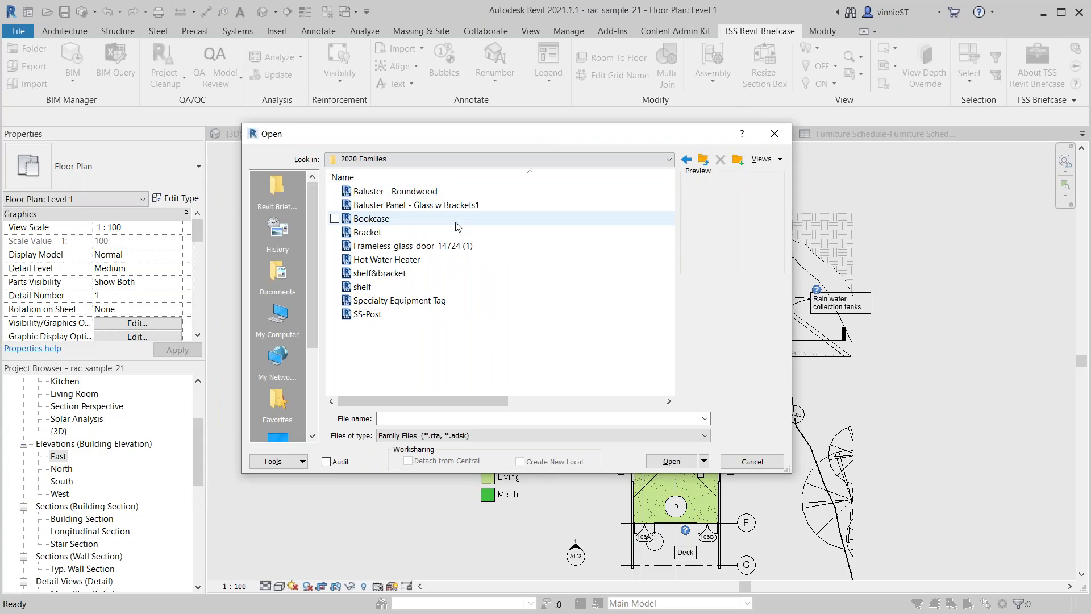
Step: Check the saved Revit versions of Baluster - Roundwood, Hot Water Heater, shelf and SS-Post, and close the dialog without opening a family
left_click(418, 192)
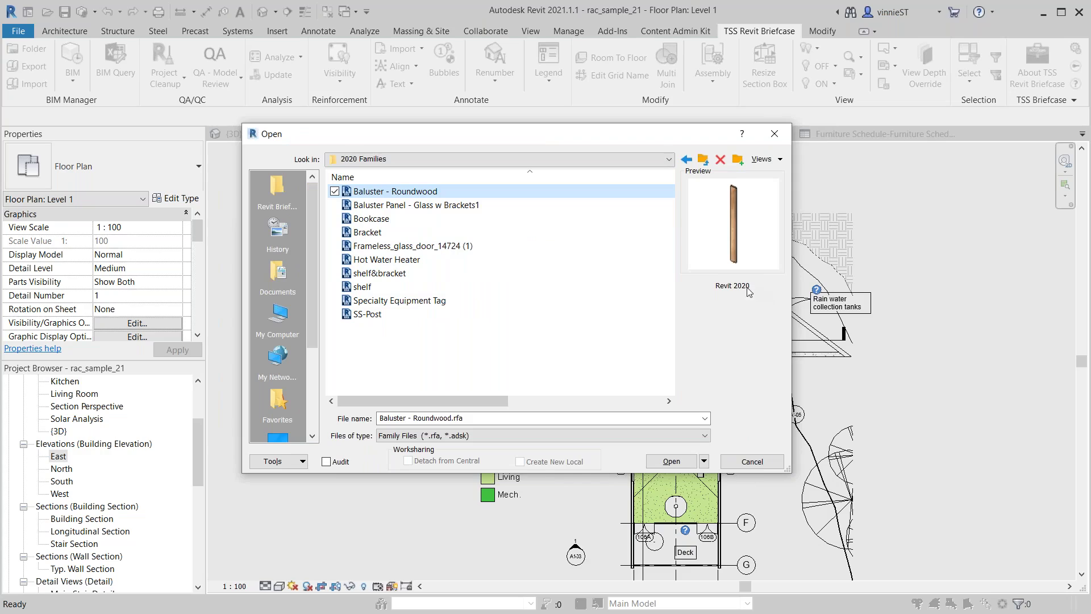
left_click(409, 260)
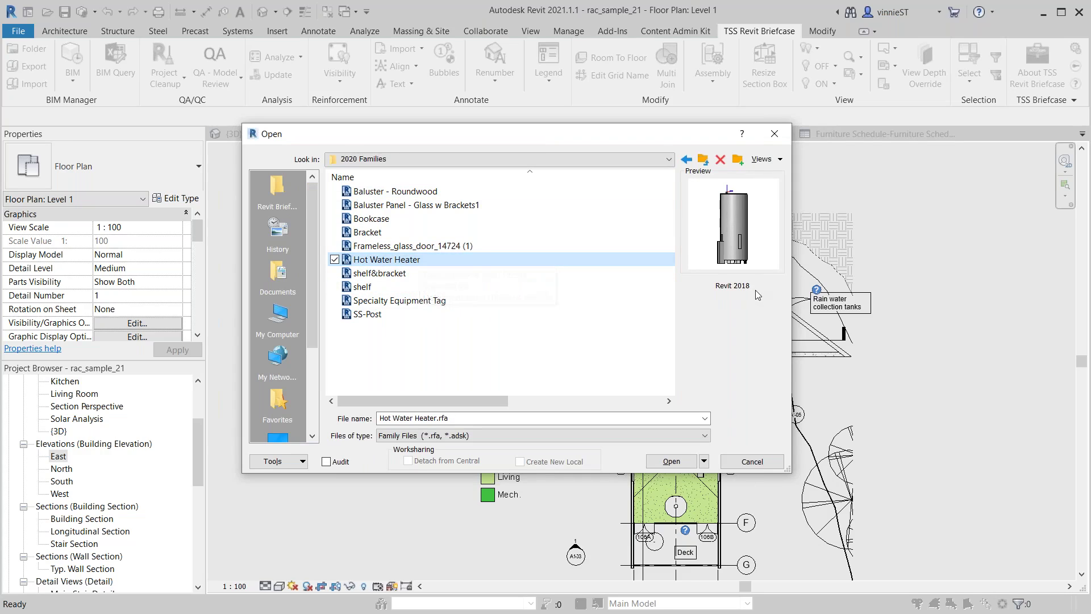
left_click(363, 287)
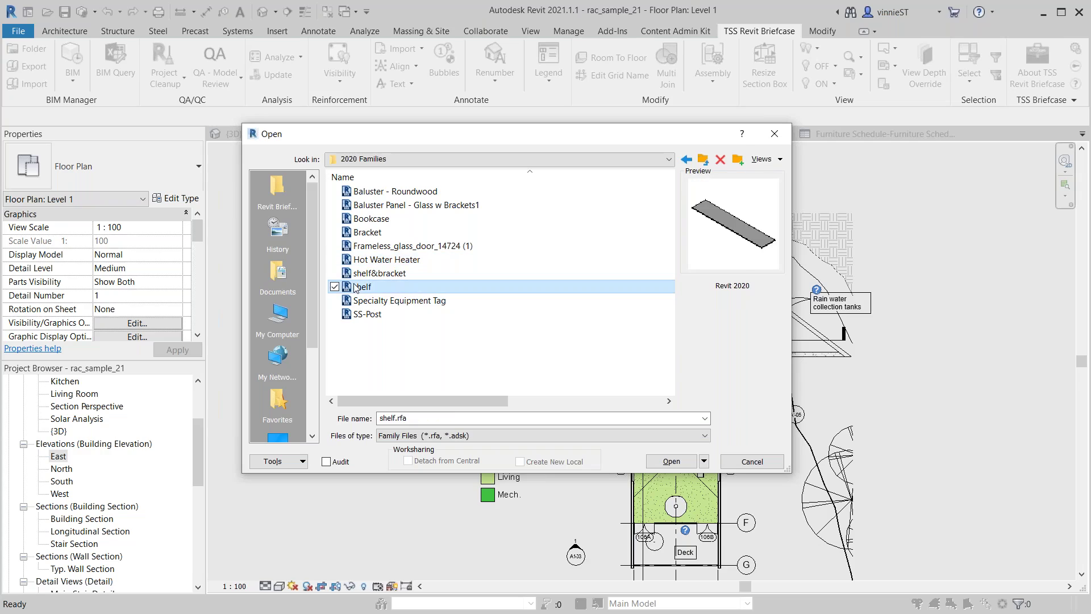
left_click(372, 316)
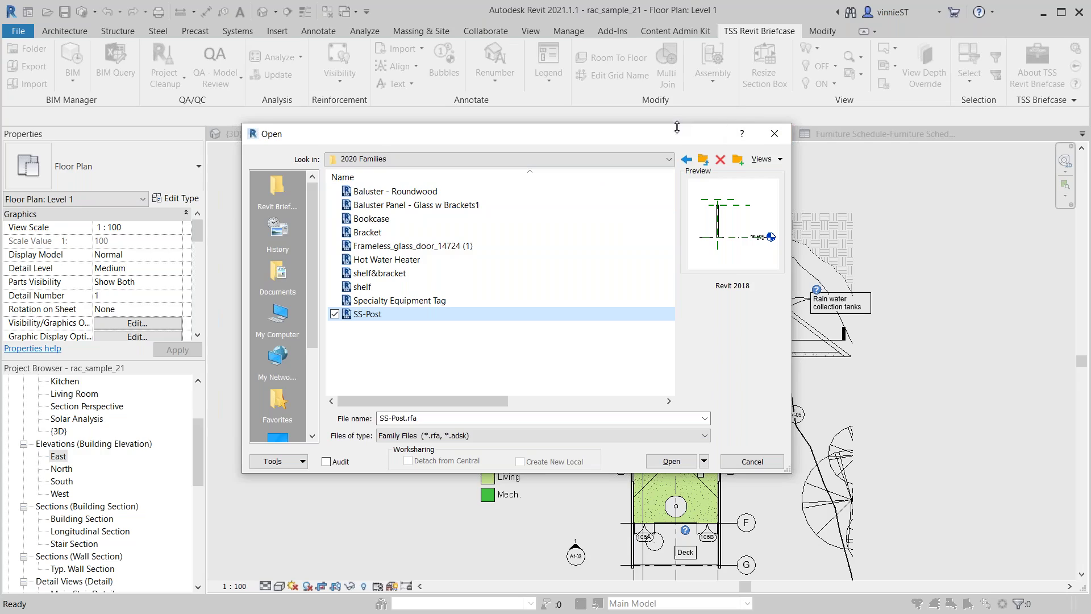
left_click_drag(679, 134, 680, 118)
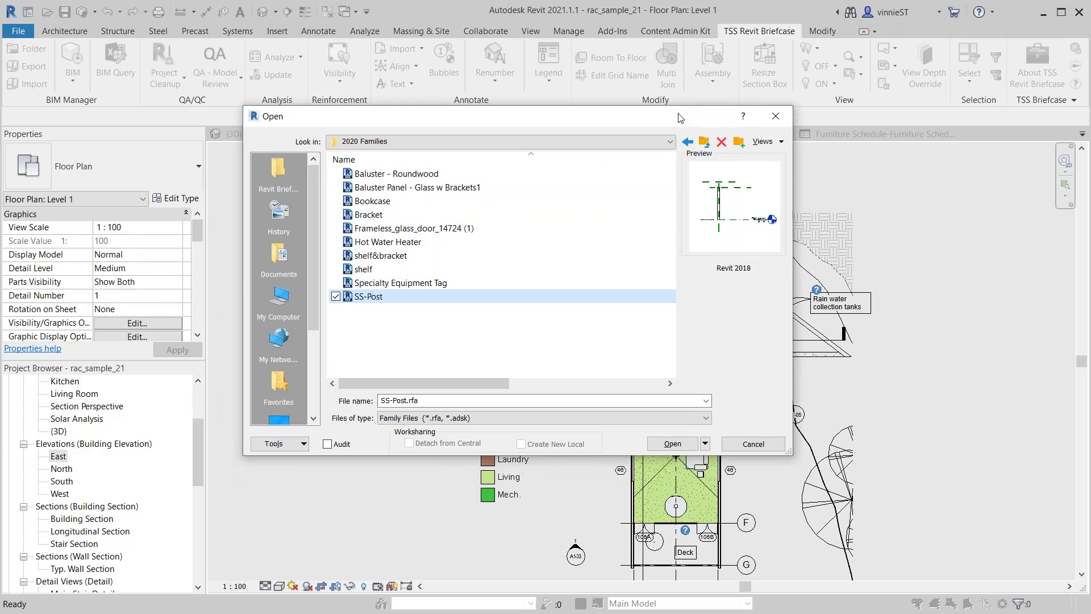
left_click(775, 116)
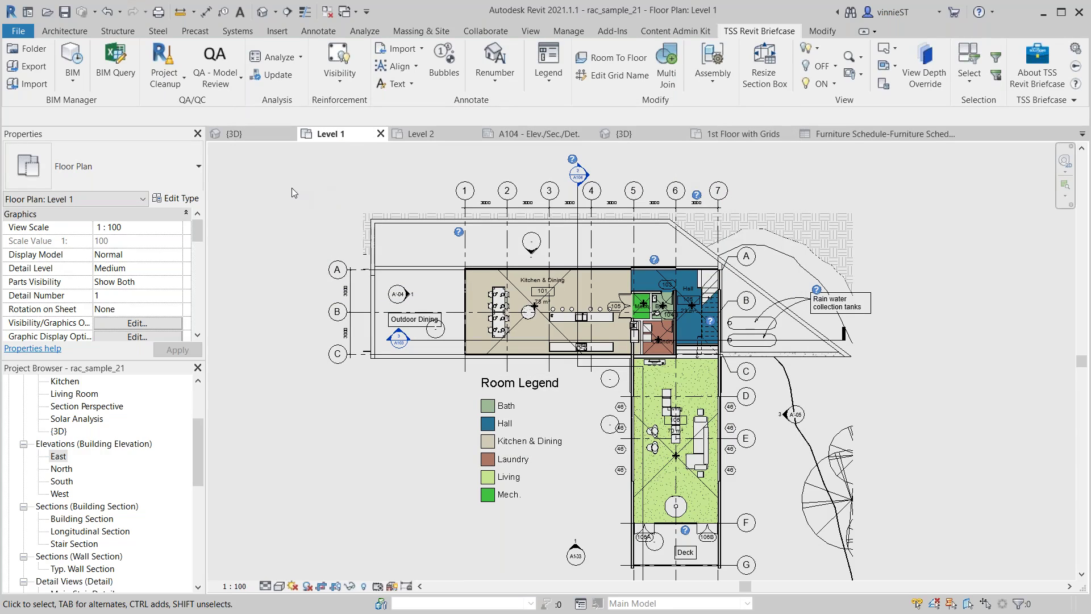
Step: Start Upgrade Families and choose the 2020 Families folder inside Revit Briefcase for AU as the source
left_click(73, 83)
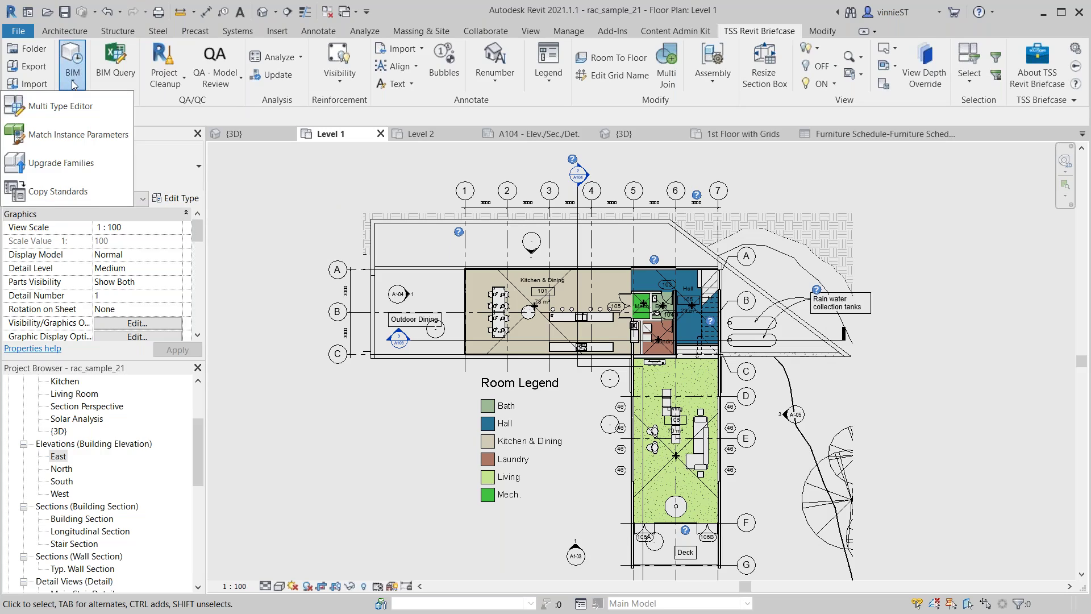
left_click(96, 161)
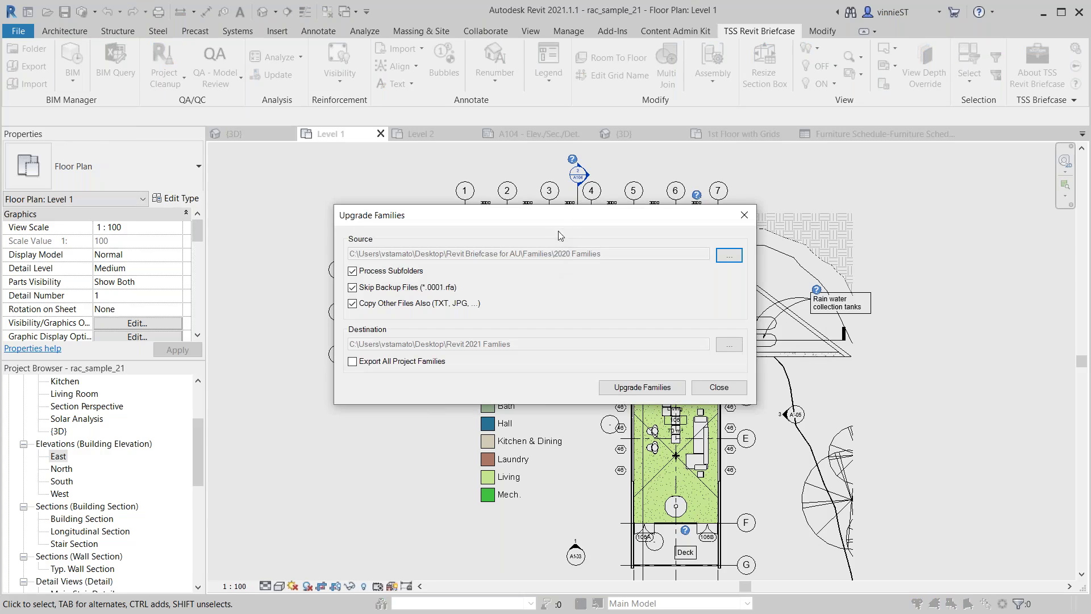
left_click_drag(558, 217, 477, 161)
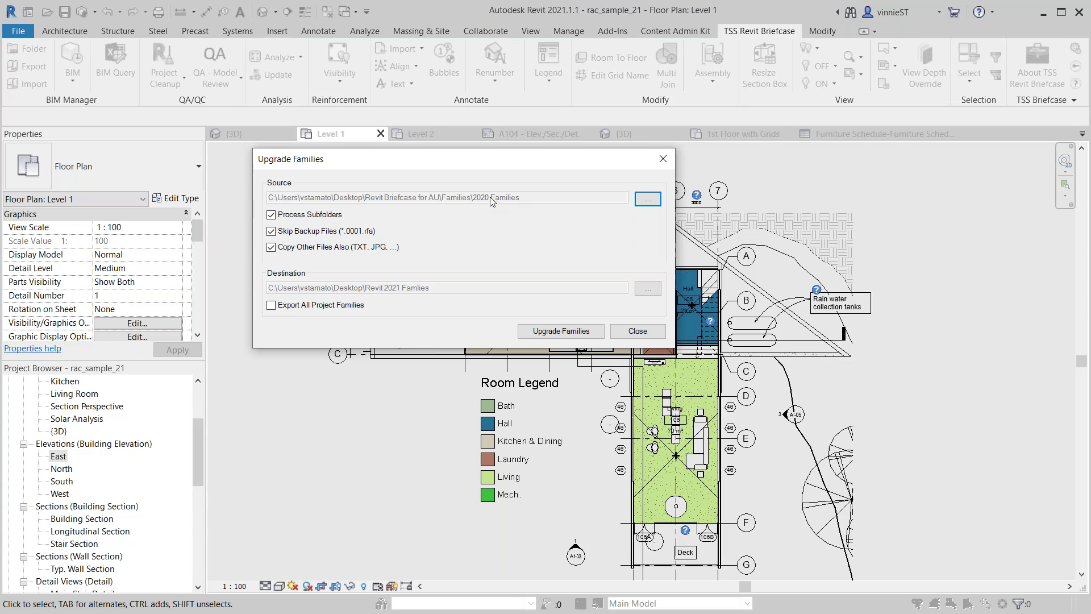
left_click(657, 200)
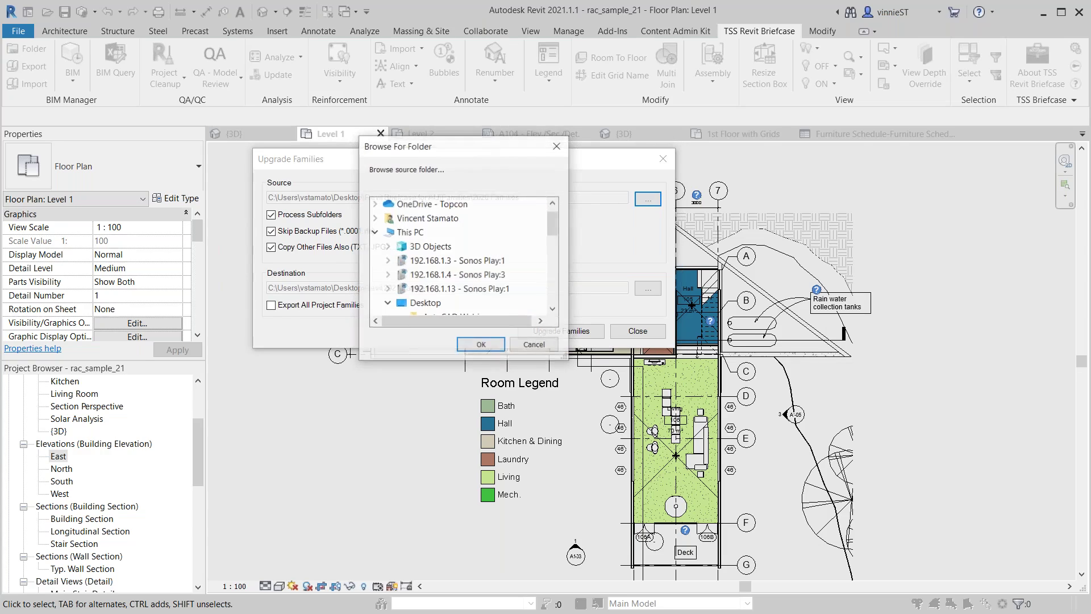
left_click_drag(552, 228, 546, 257)
left_click(451, 230)
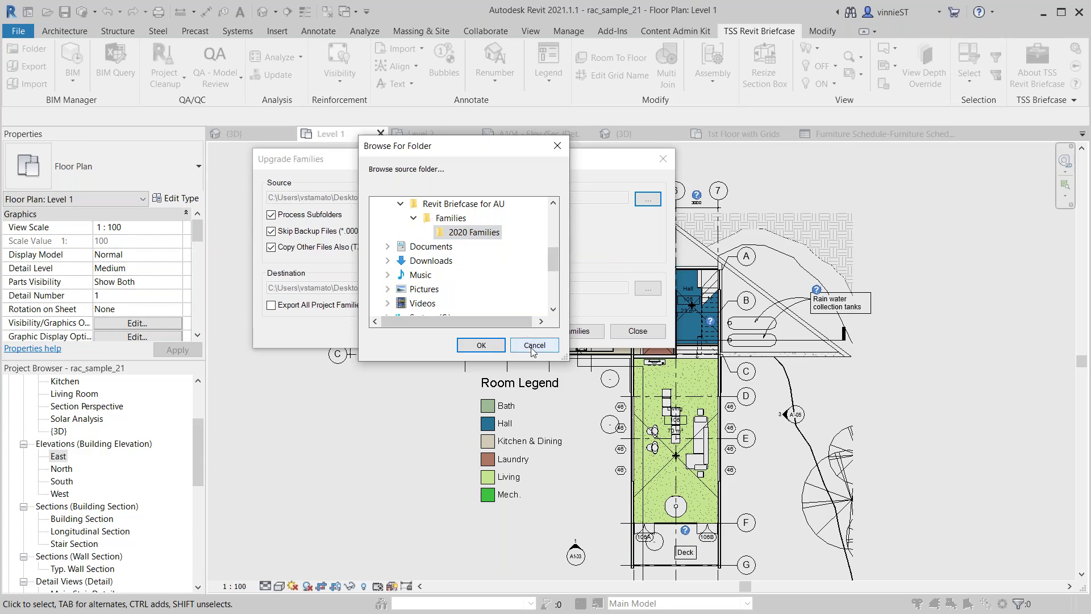
left_click(481, 344)
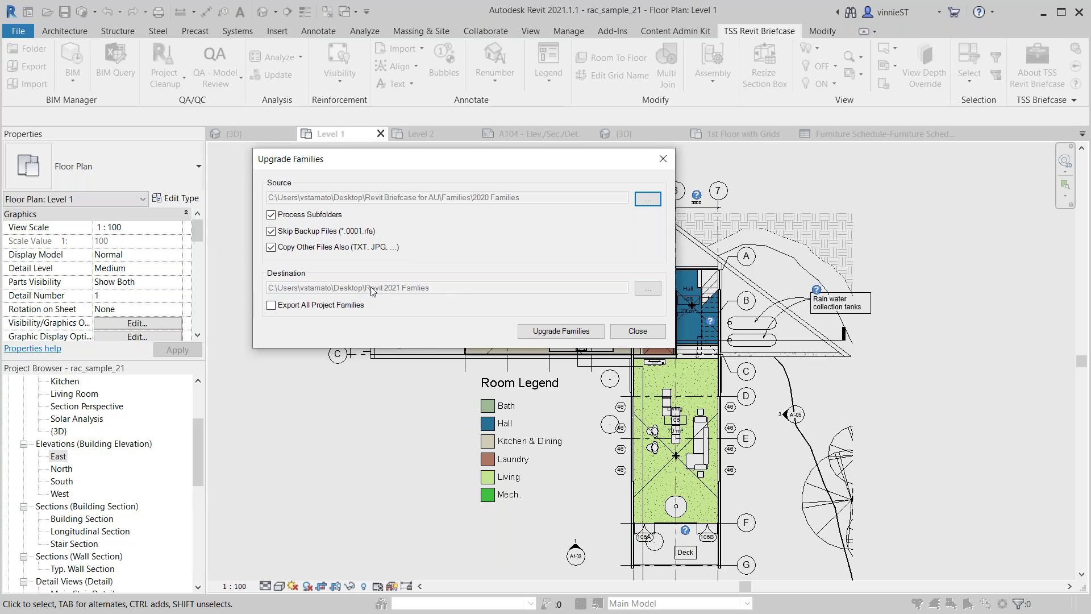
Step: Create a new folder inside the desktop's Revit 2021 Famlies folder and set it as the destination for upgraded families
left_click(647, 287)
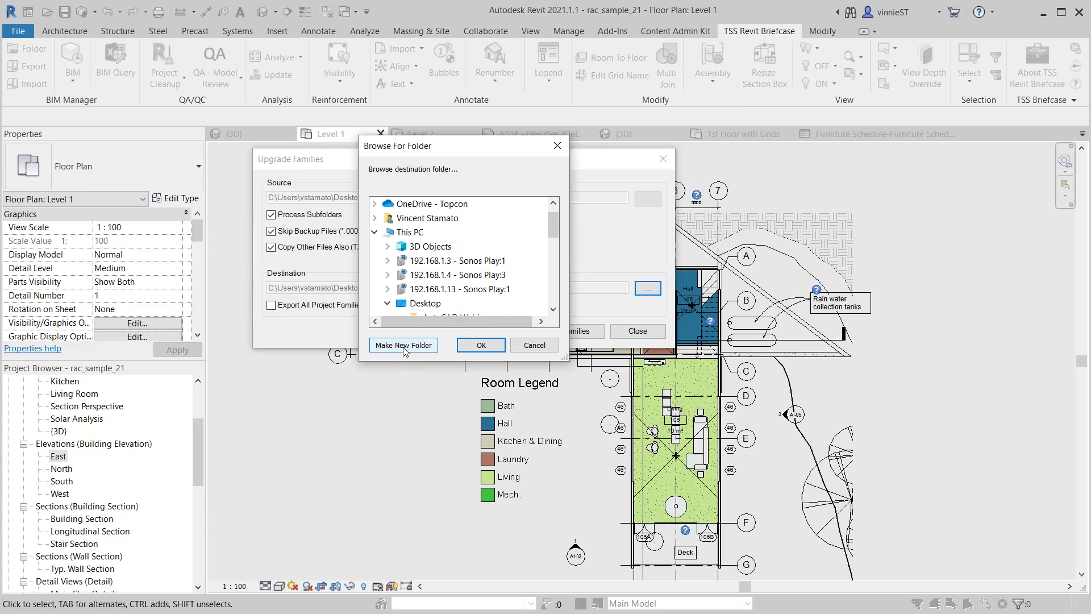
left_click(405, 345)
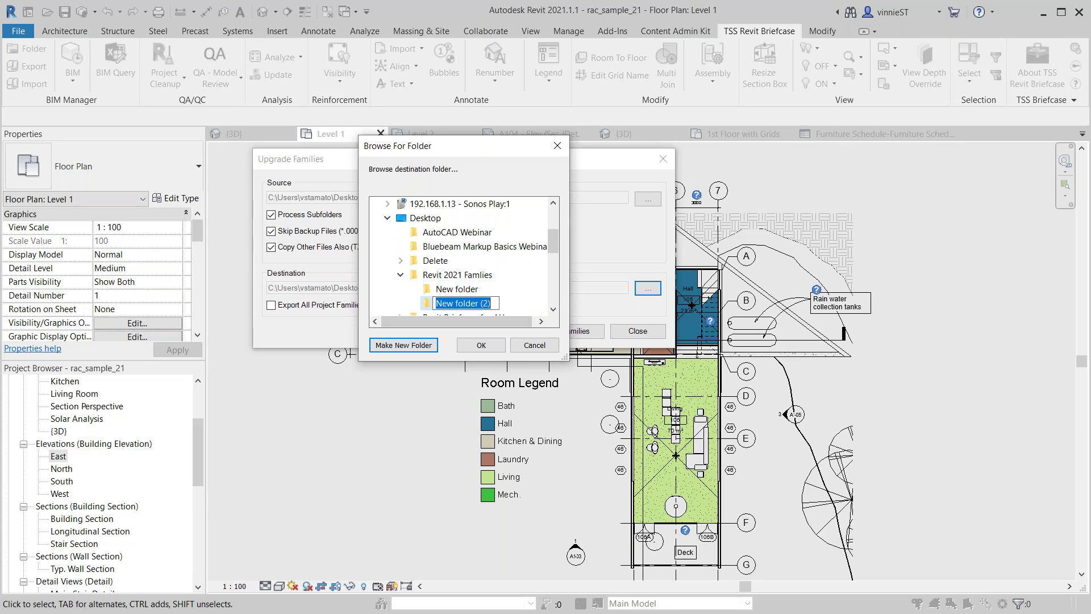
left_click(482, 345)
left_click(481, 346)
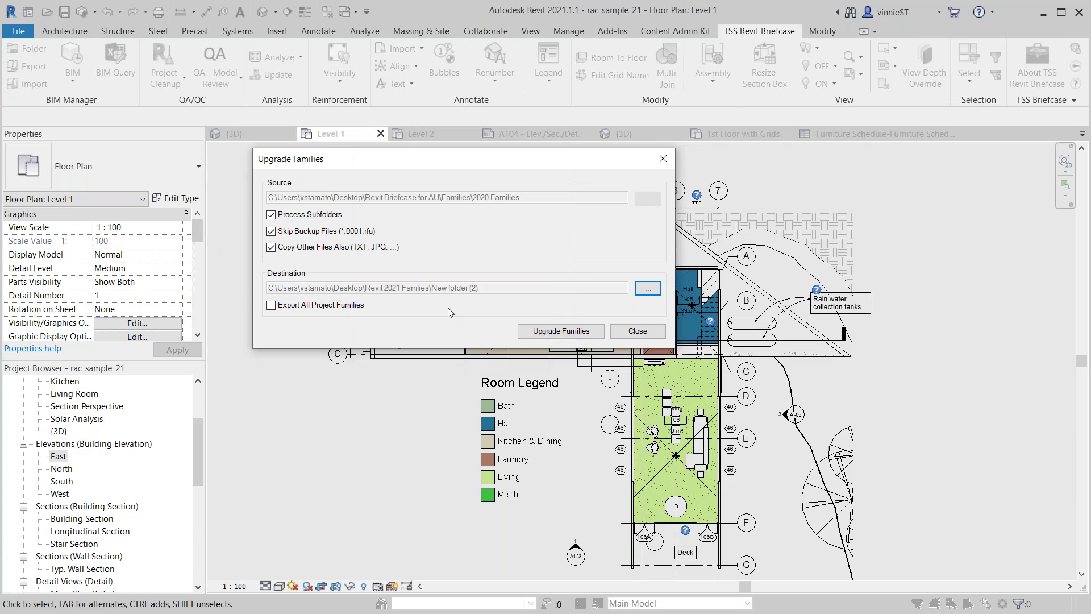
Step: Run the family upgrade, accept its duration, and check the upgraded files in the destination folder before closing that window
left_click(561, 331)
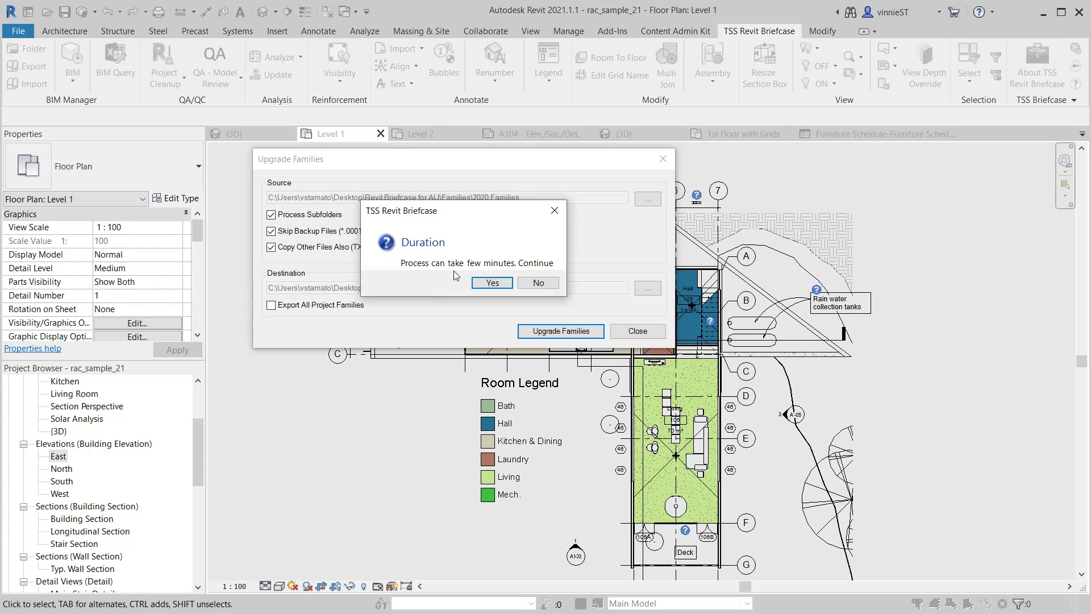
left_click(492, 284)
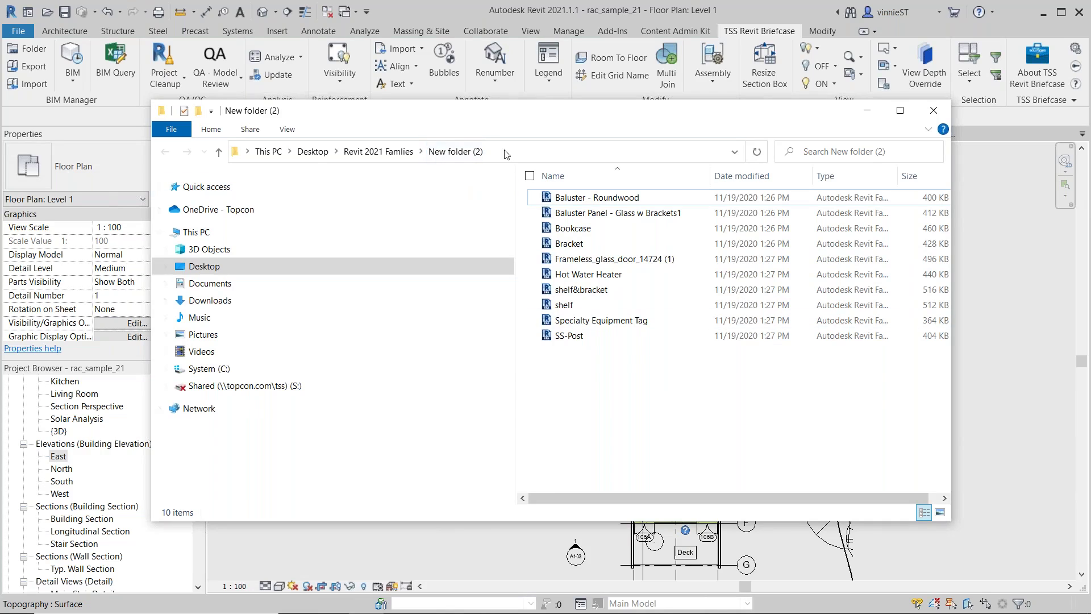
left_click(596, 200)
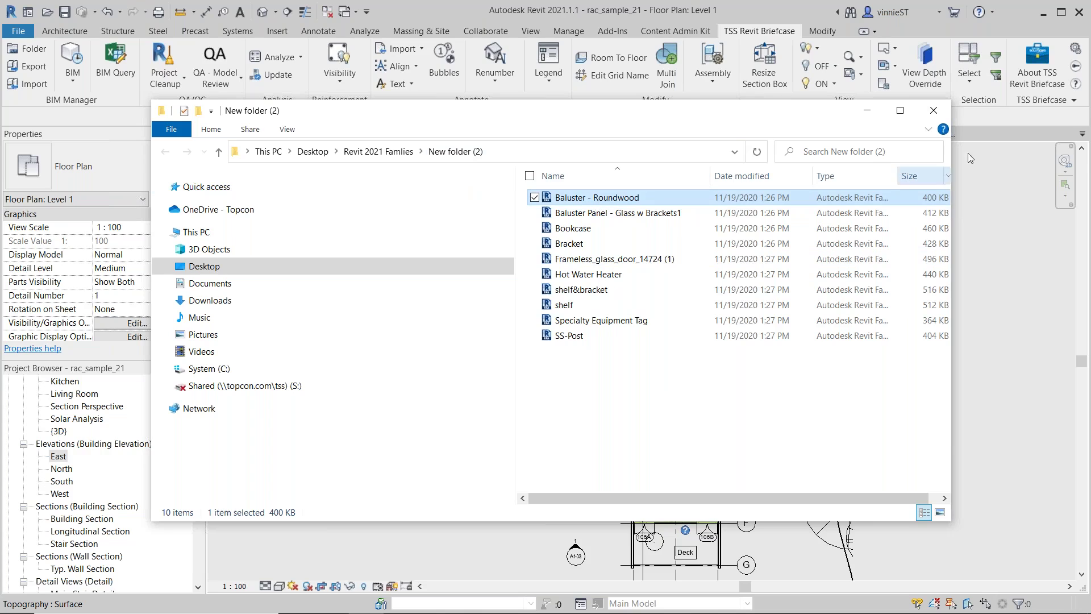
left_click(933, 114)
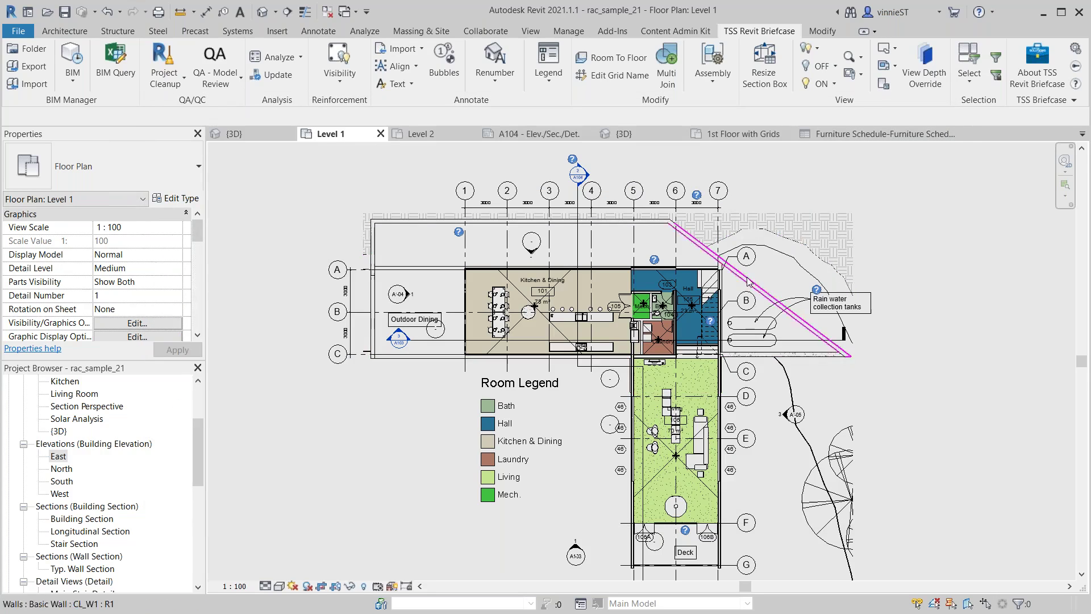
Step: Check the saved Revit version of the original Baluster - Roundwood in the 2020 Families folder, and close the dialog without opening it
left_click(18, 33)
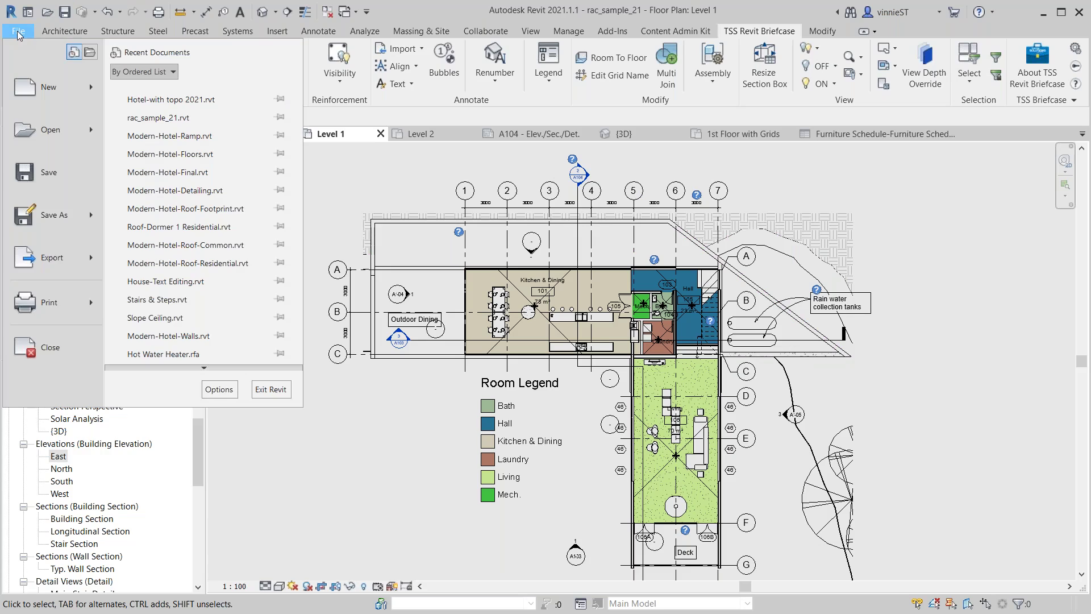
left_click(51, 130)
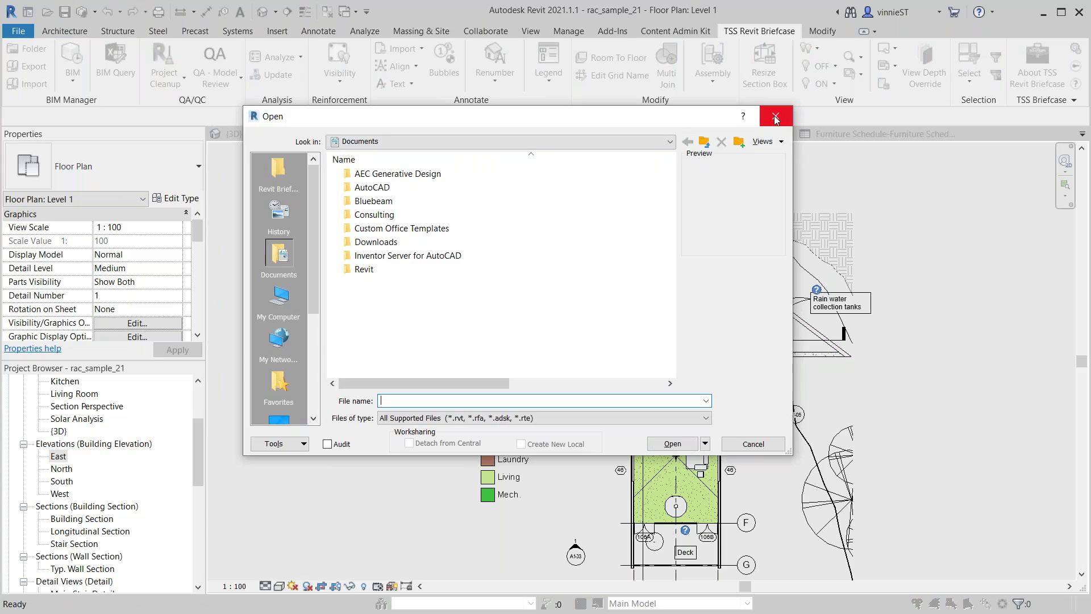
left_click(295, 176)
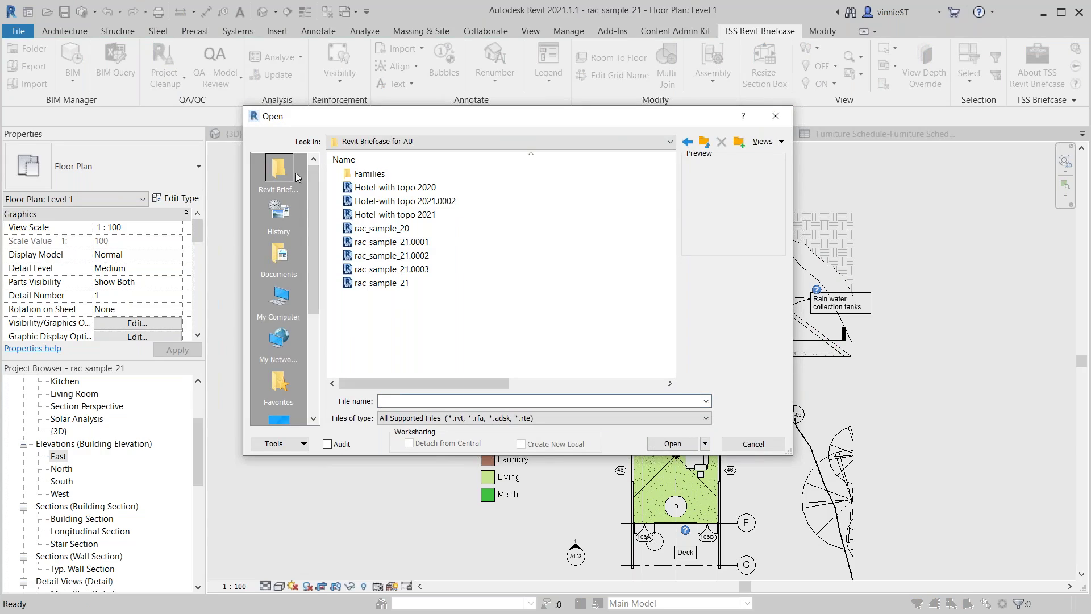
double_click(376, 175)
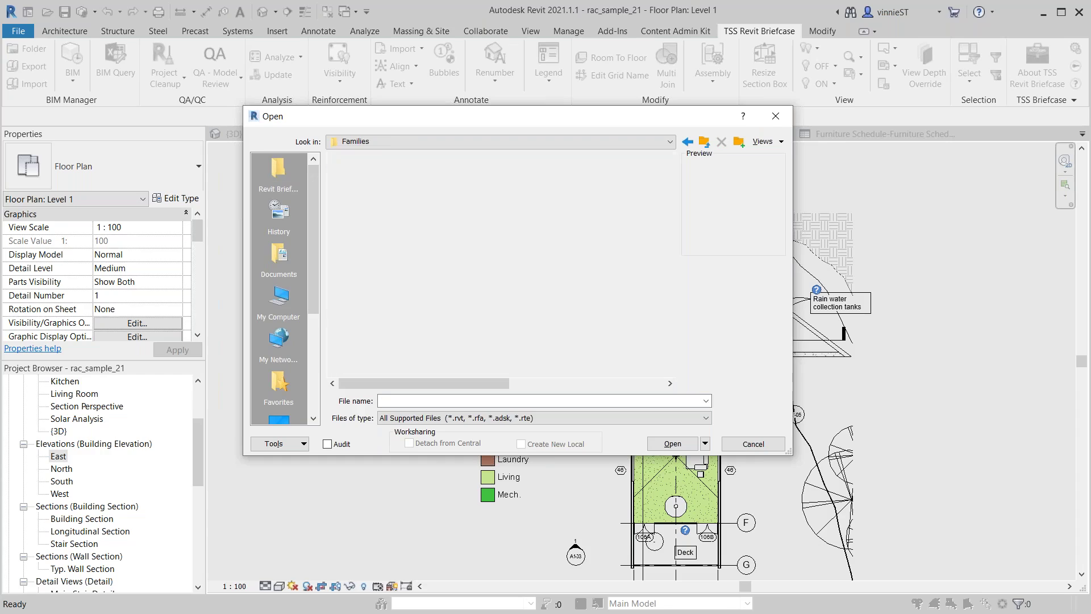
double_click(377, 175)
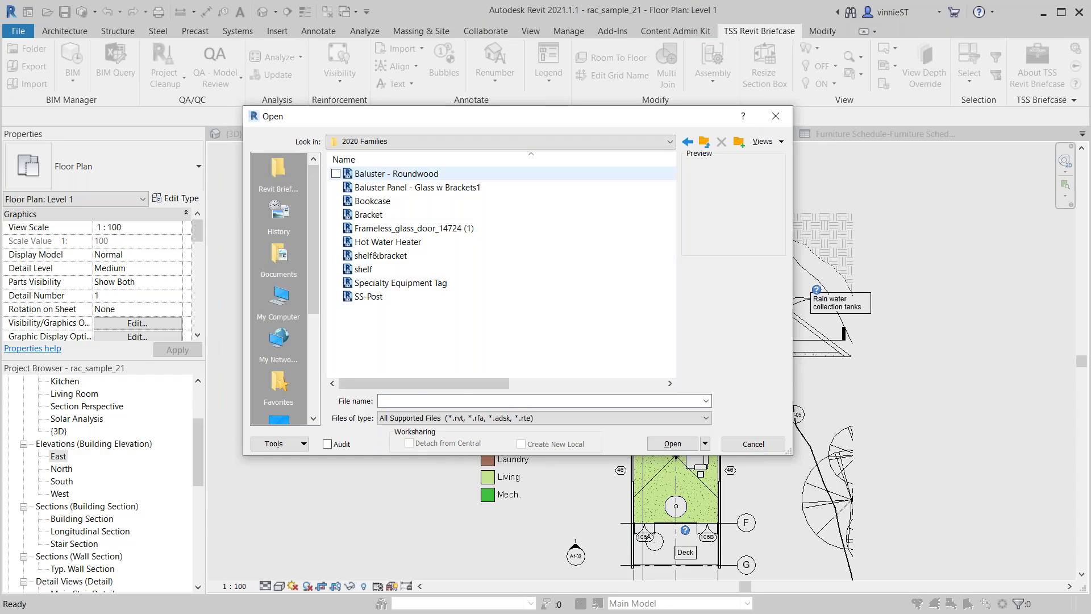
left_click(378, 175)
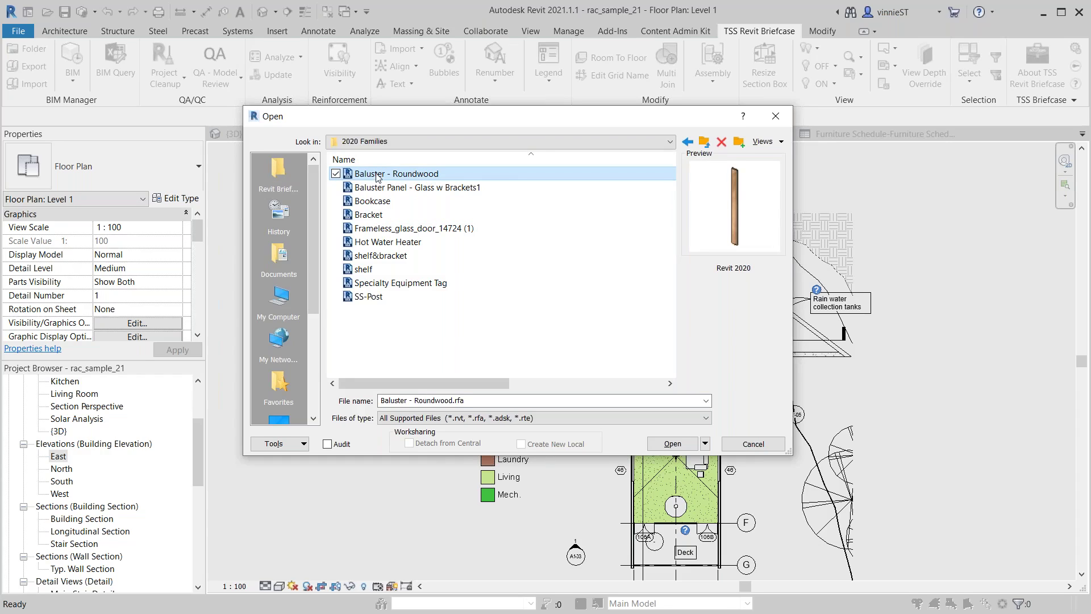
left_click(776, 117)
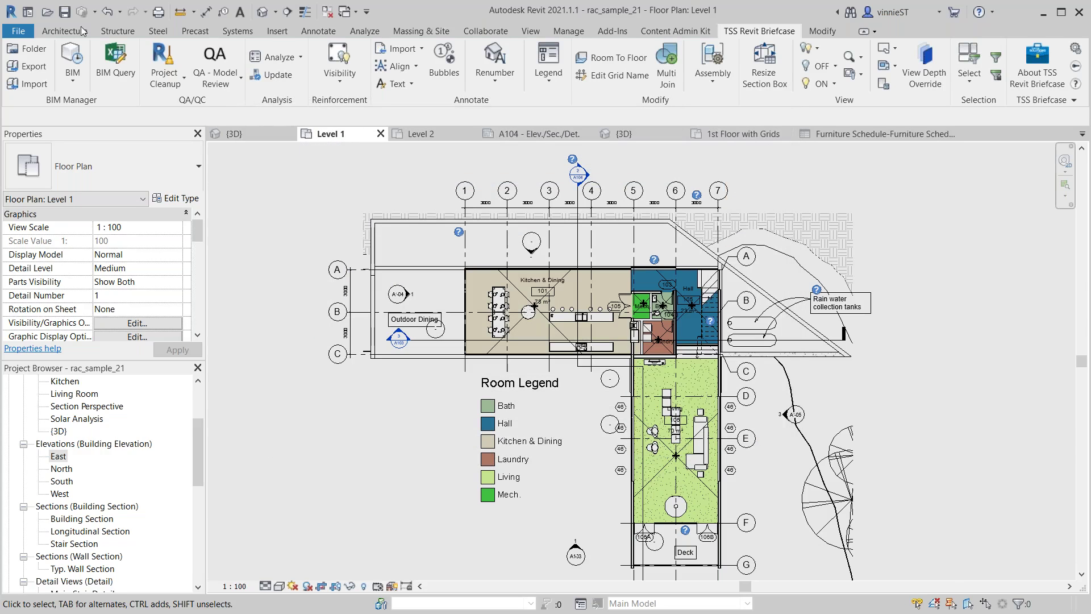
Step: Start opening a file again and check the saved Revit version of Hotel-with topo 2020 in the Revit Briefcase for AU folder
left_click(24, 30)
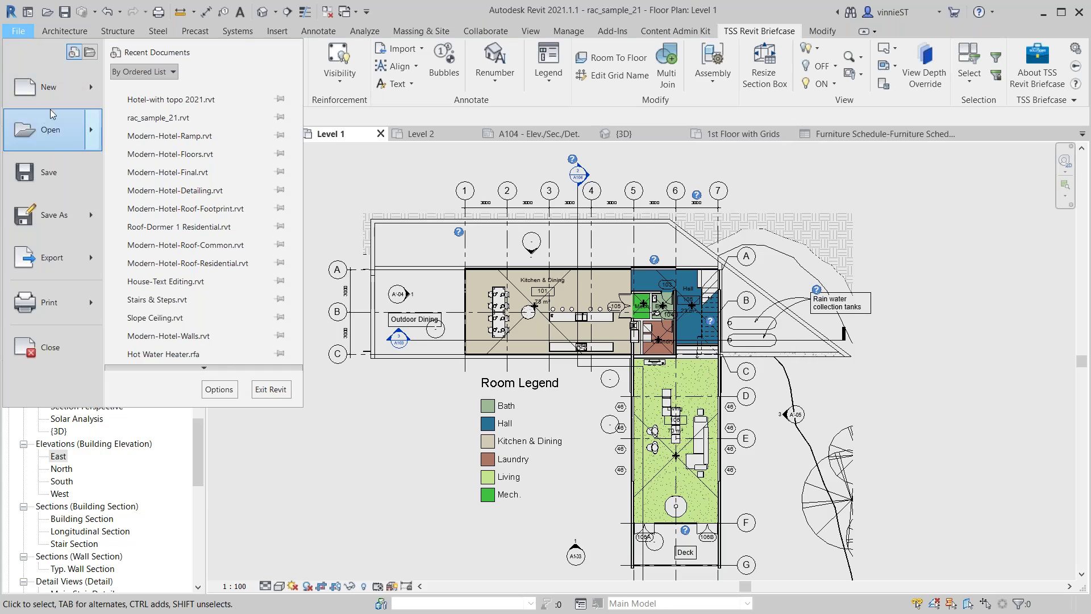
left_click(51, 130)
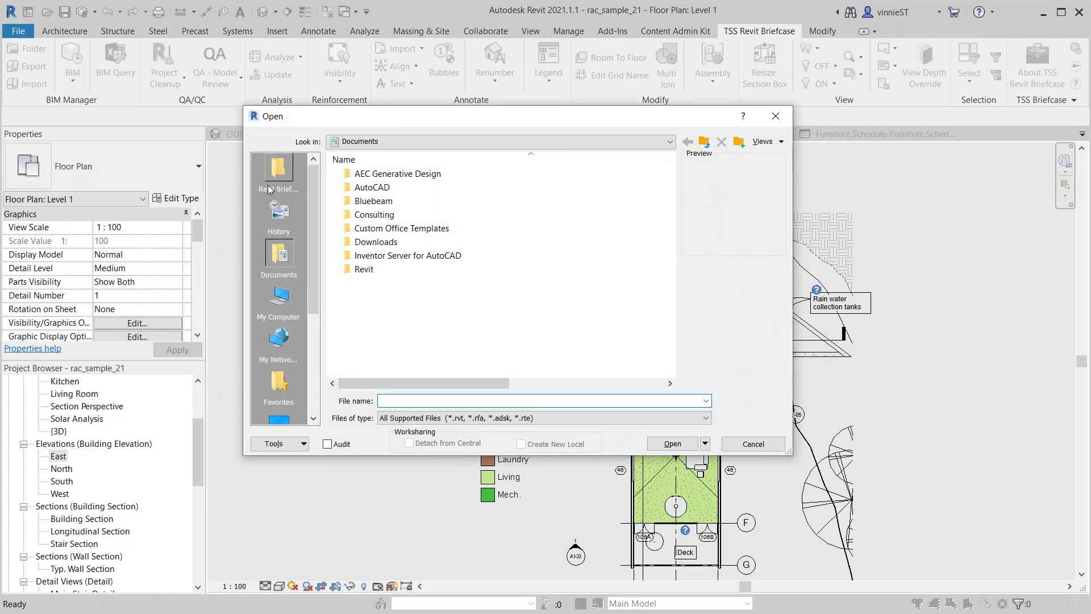
left_click(281, 168)
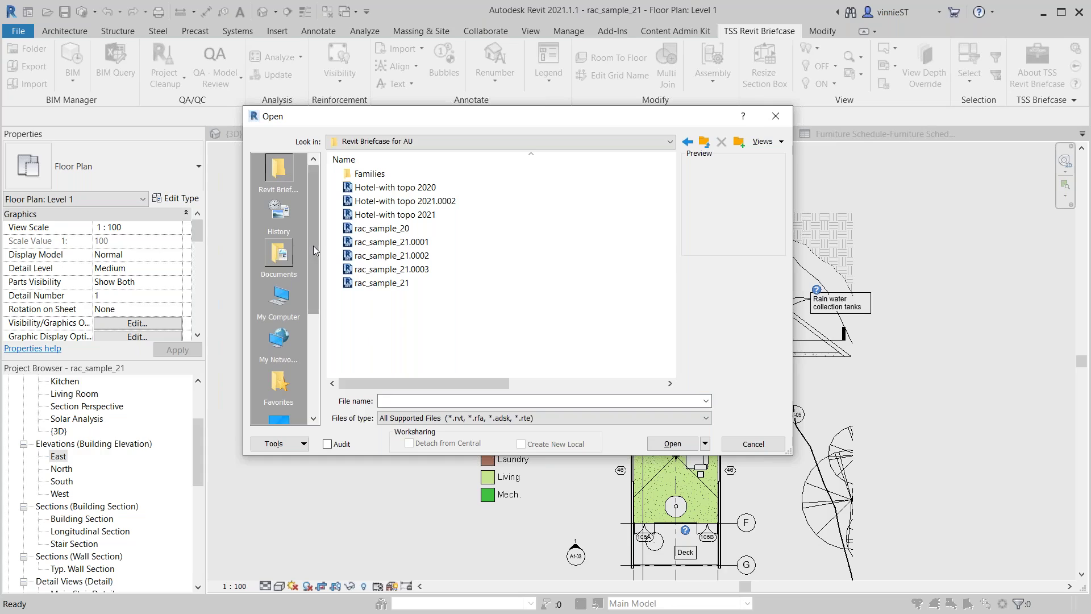
scroll(313, 275, "down", 1)
scroll(313, 279, "down", 1)
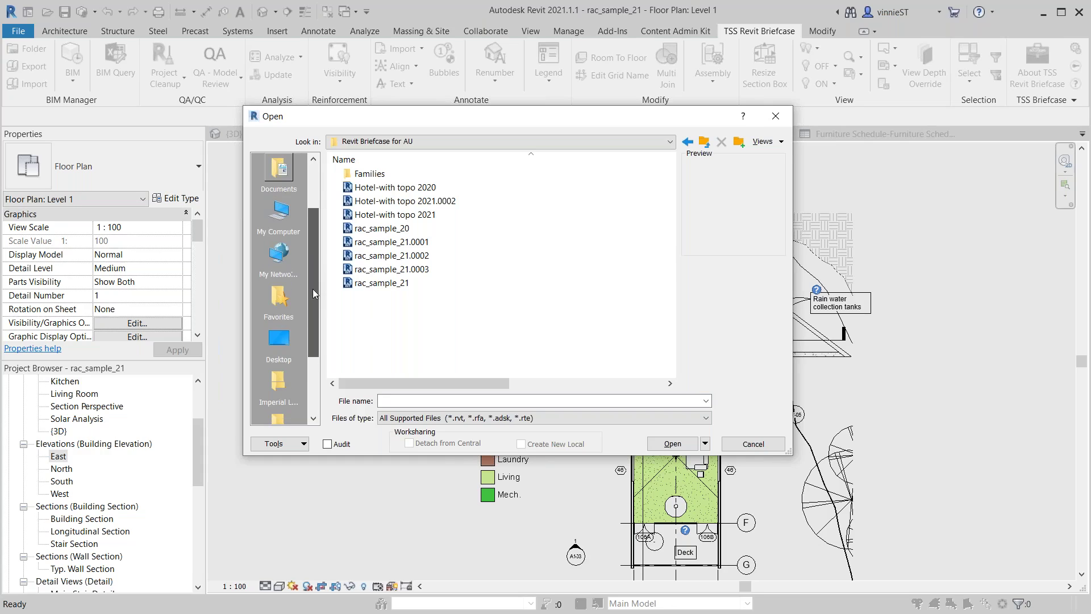
left_click(398, 188)
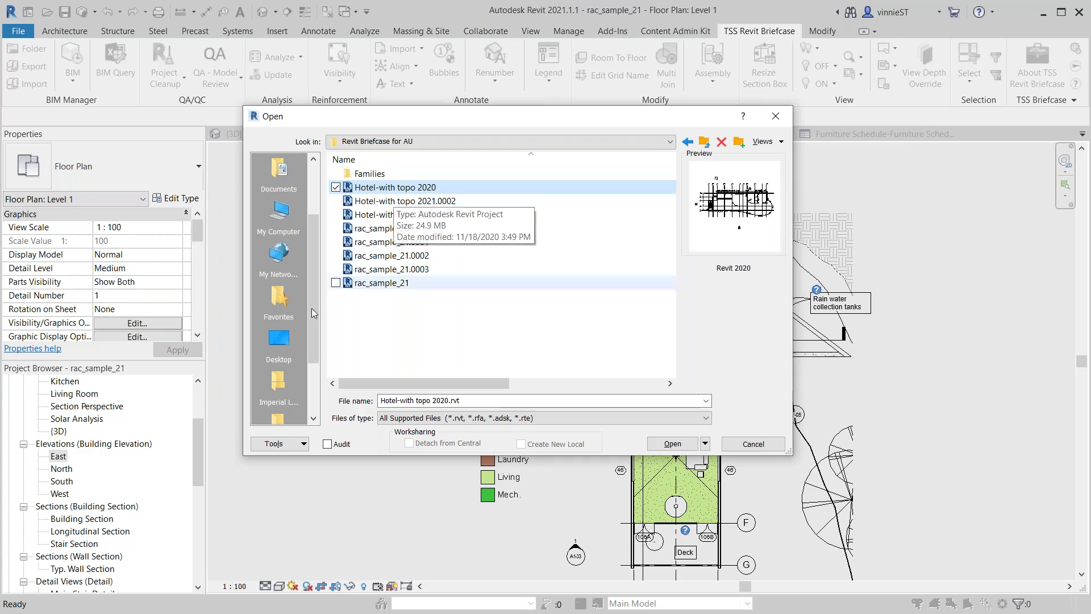
Step: Browse the Desktop, the Revit Briefcase for AU folder and its Families subfolder, returning to Revit Briefcase for AU
scroll(308, 309, "down", 1)
left_click(279, 296)
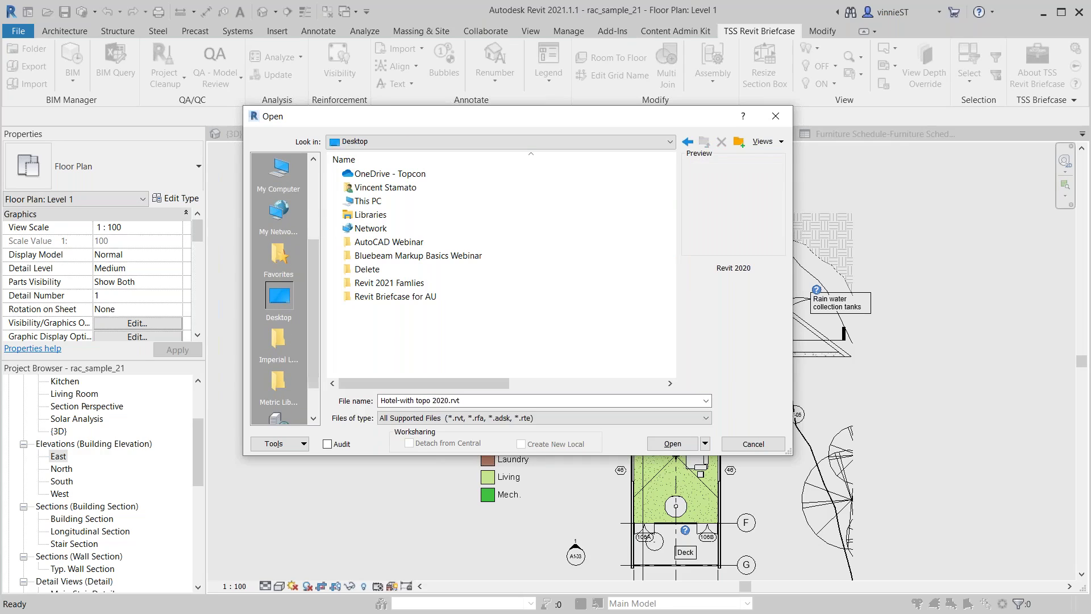
double_click(391, 296)
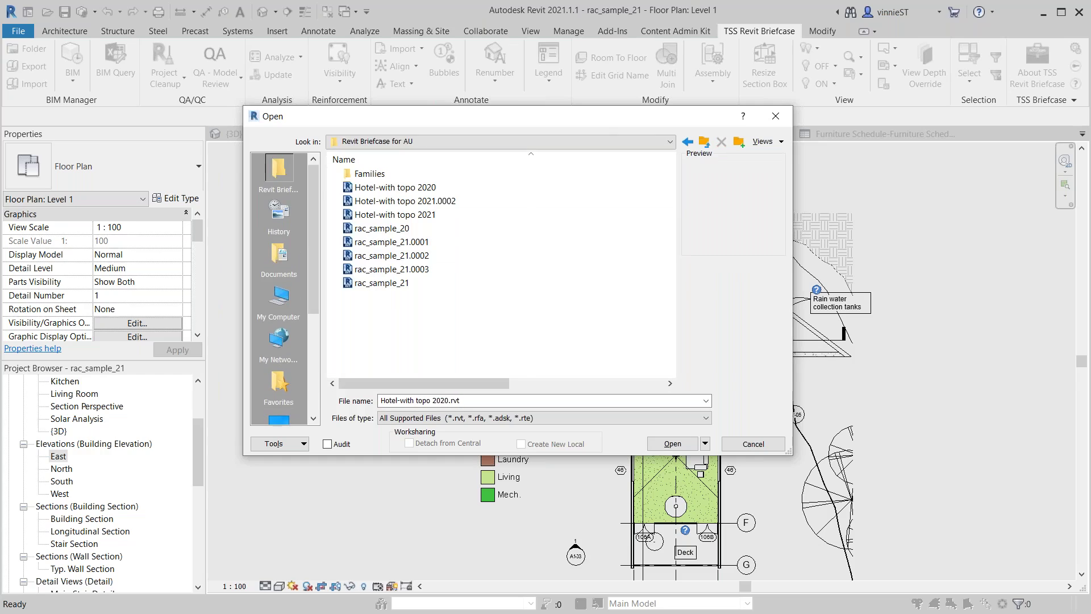
double_click(369, 173)
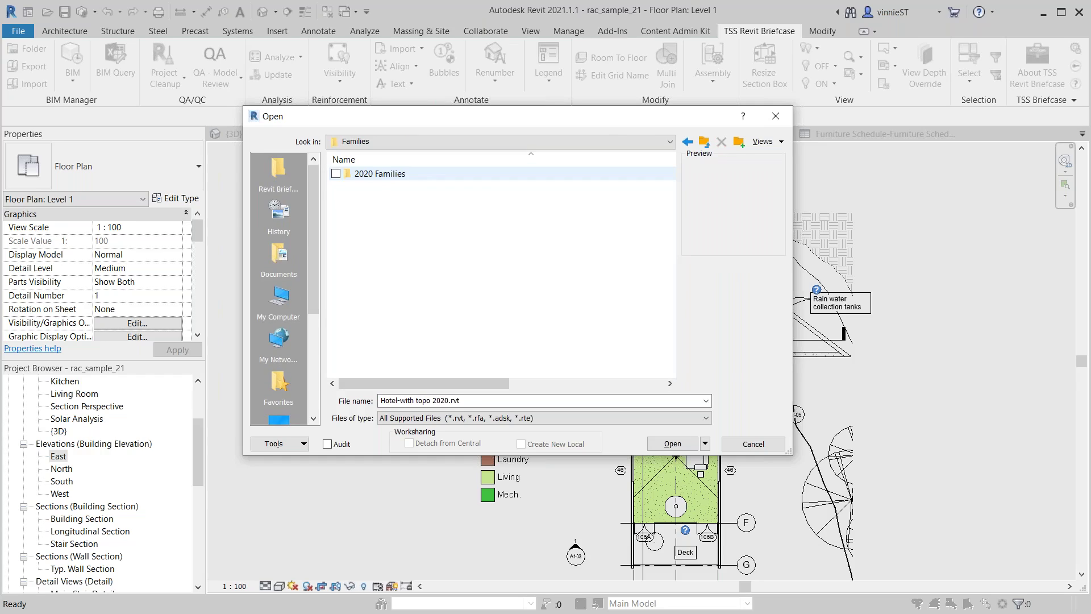
scroll(305, 240, "down", 2)
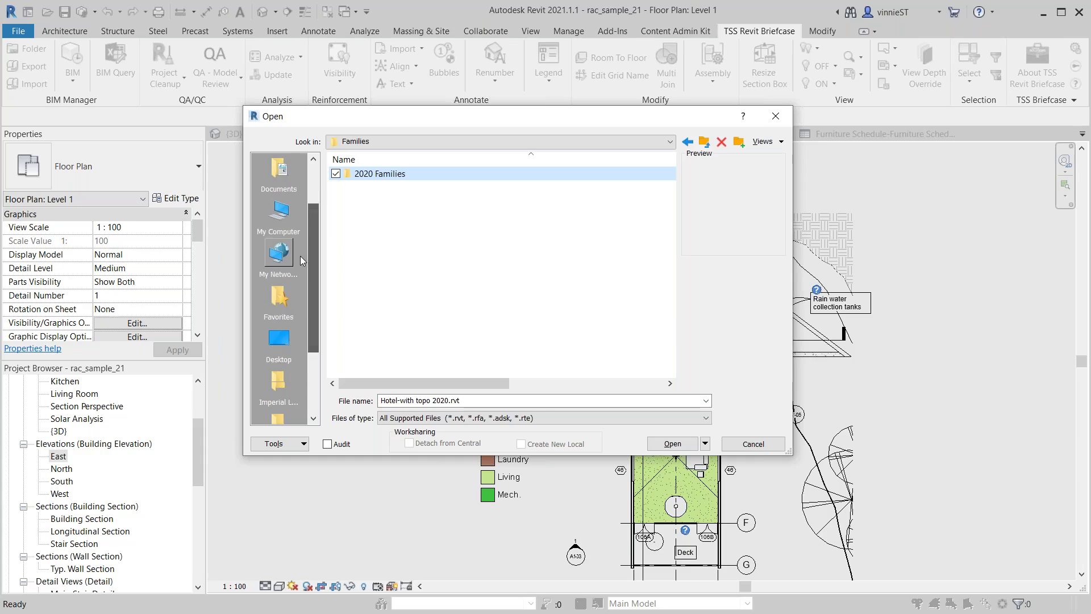
left_click(273, 340)
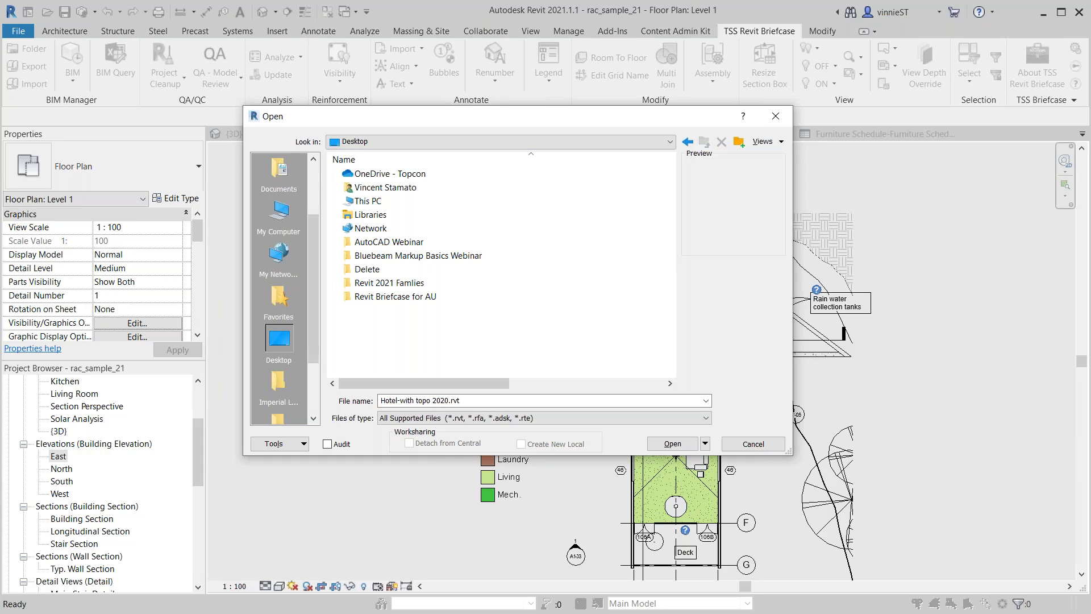
double_click(372, 296)
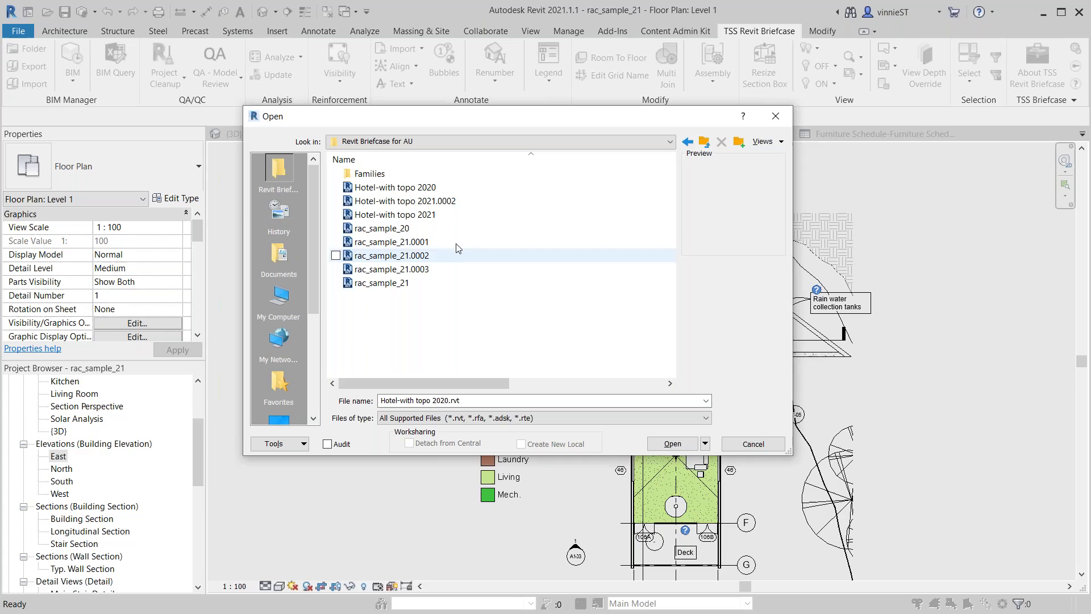
Step: Check the saved Revit versions of rac_sample_21.0002, Hotel-with topo 2020, Hotel-with topo 2021.0002 and Hotel-with topo 2021
left_click(419, 271)
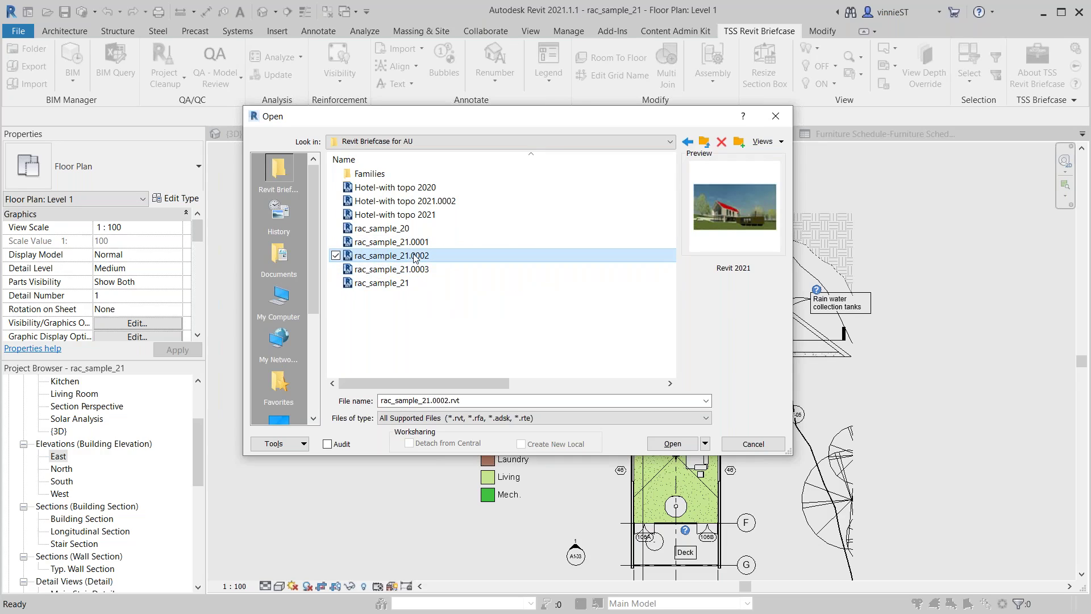
left_click(408, 188)
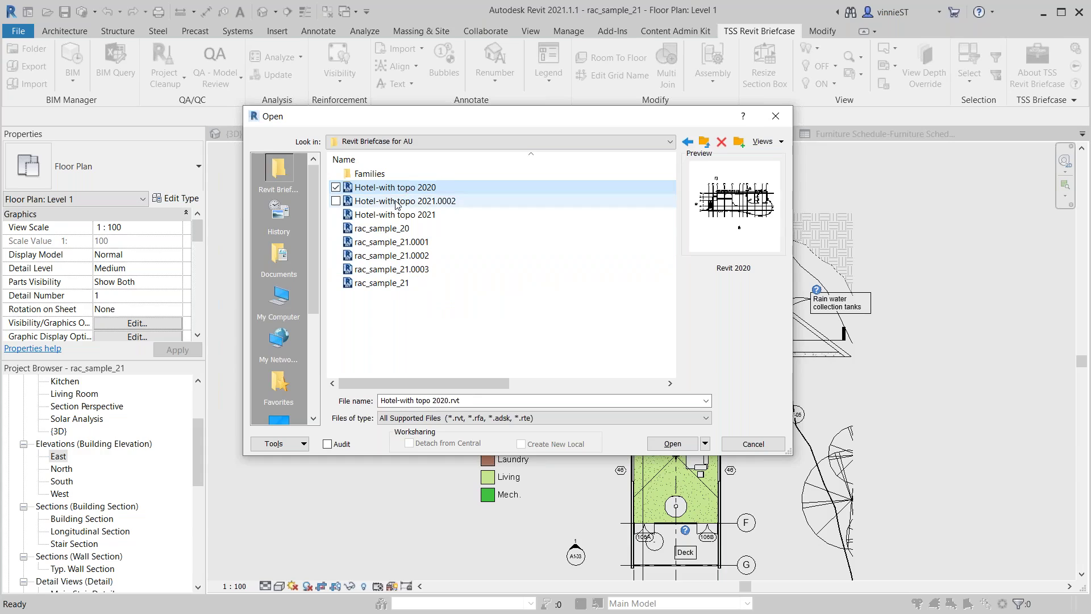
left_click(401, 201)
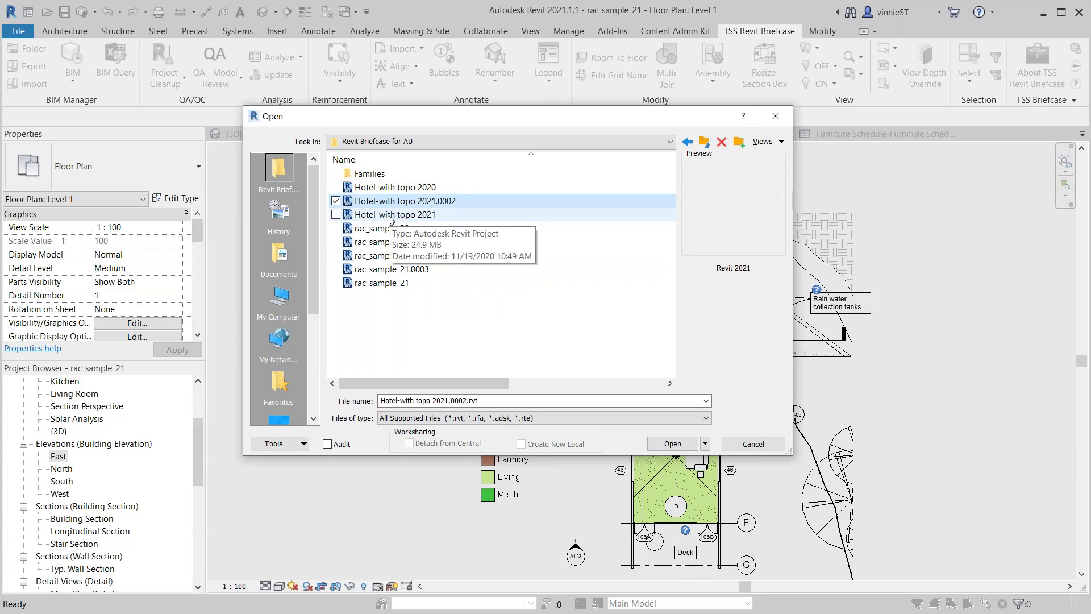
left_click(390, 218)
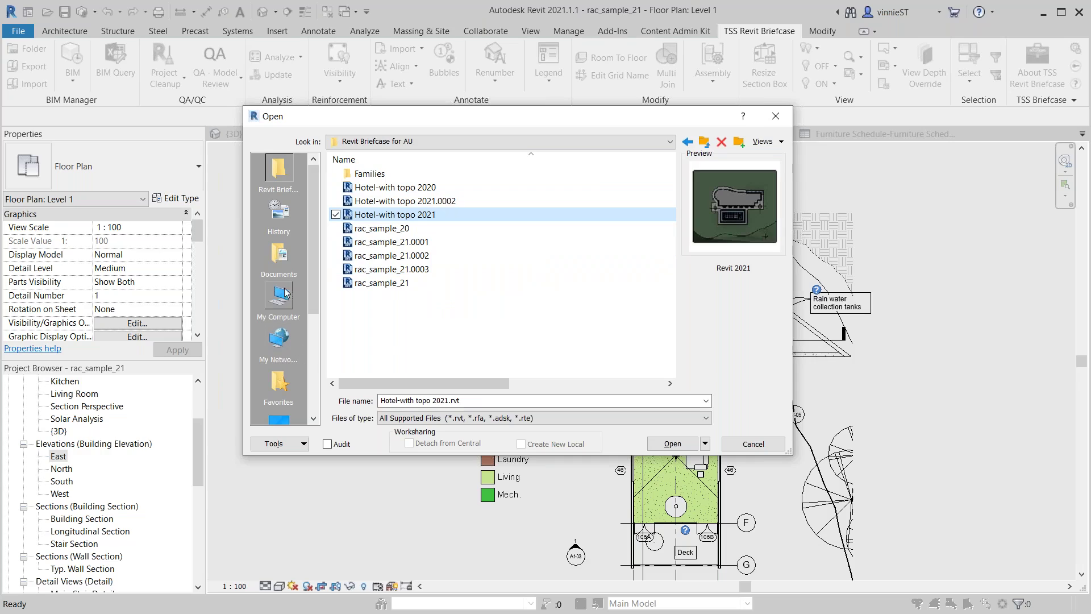
Step: Browse to the Revit 2021 Famlies folder on the Desktop
left_click_drag(308, 261, 309, 311)
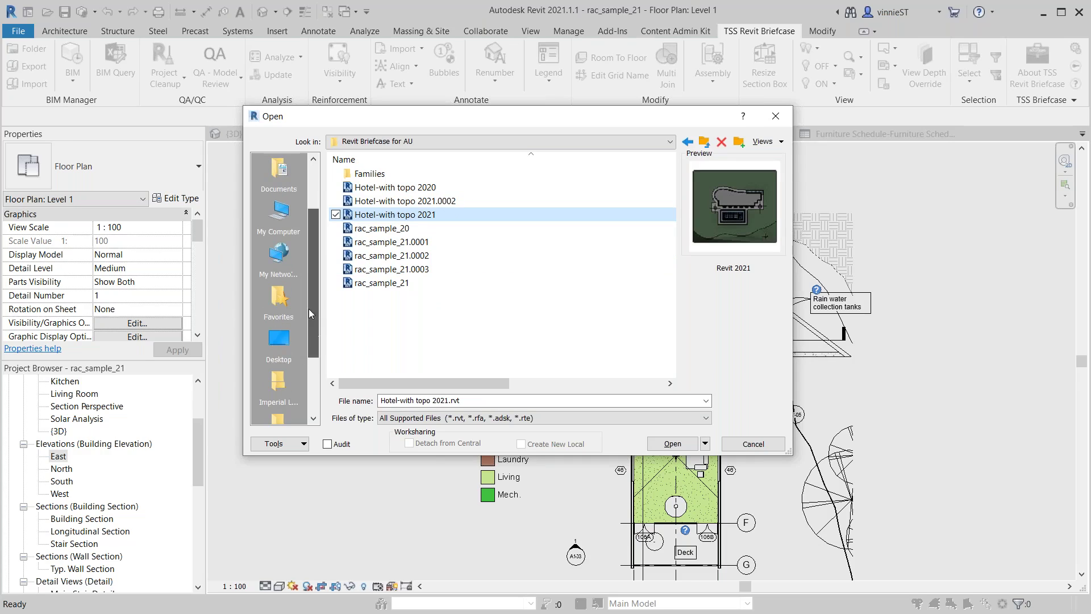
left_click(278, 340)
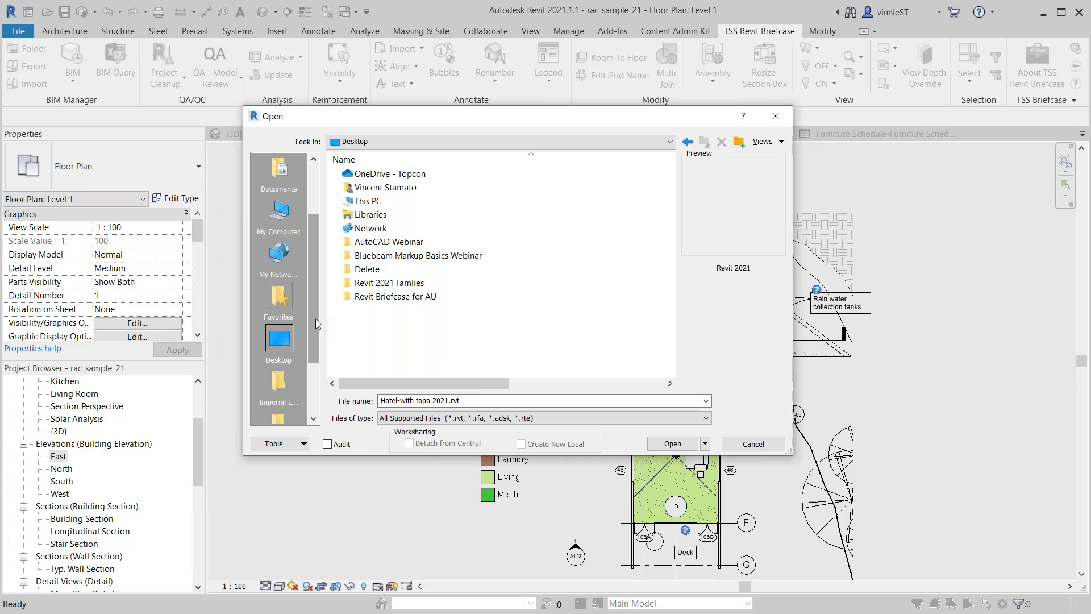
double_click(391, 282)
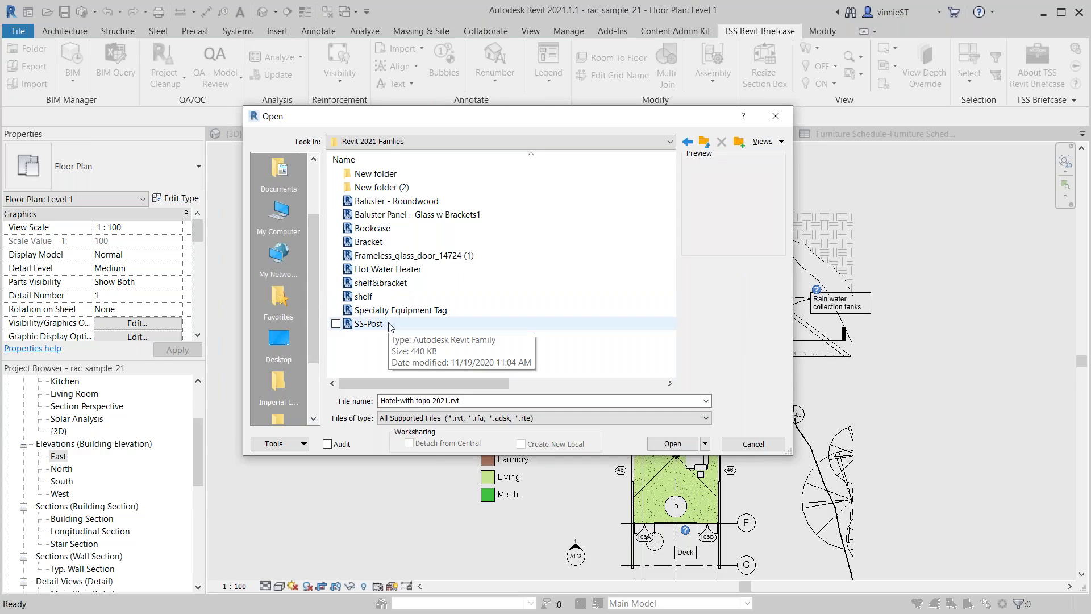
Step: Check the saved Revit versions of Bookcase, Baluster Panel - Glass w Brackets1, Frameless_glass_door_14724 (1), Hot Water Heater and shelf&bracket
left_click(406, 230)
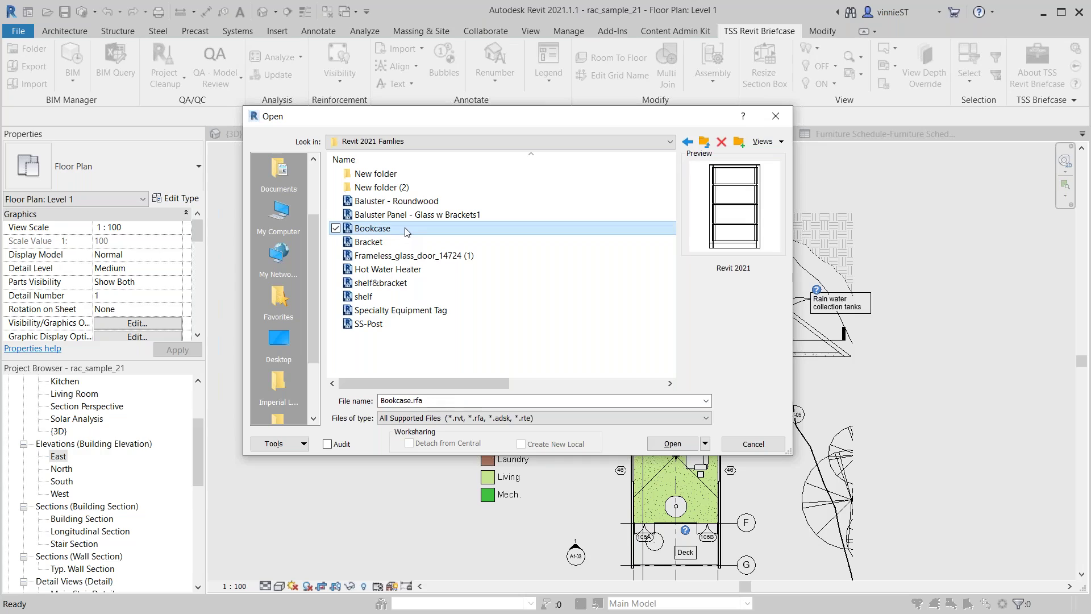
left_click(411, 216)
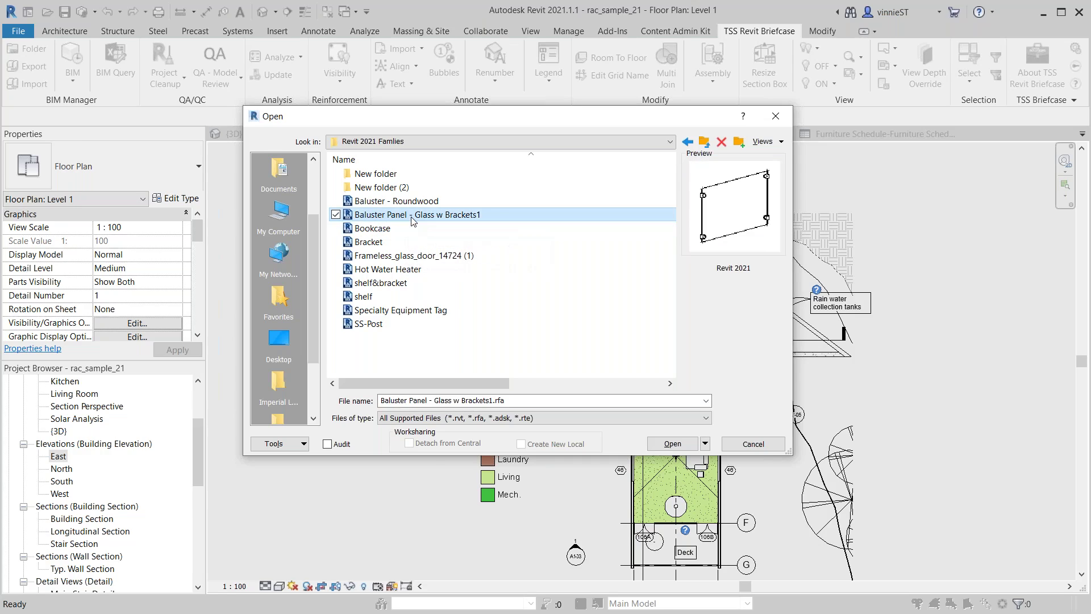
left_click(395, 255)
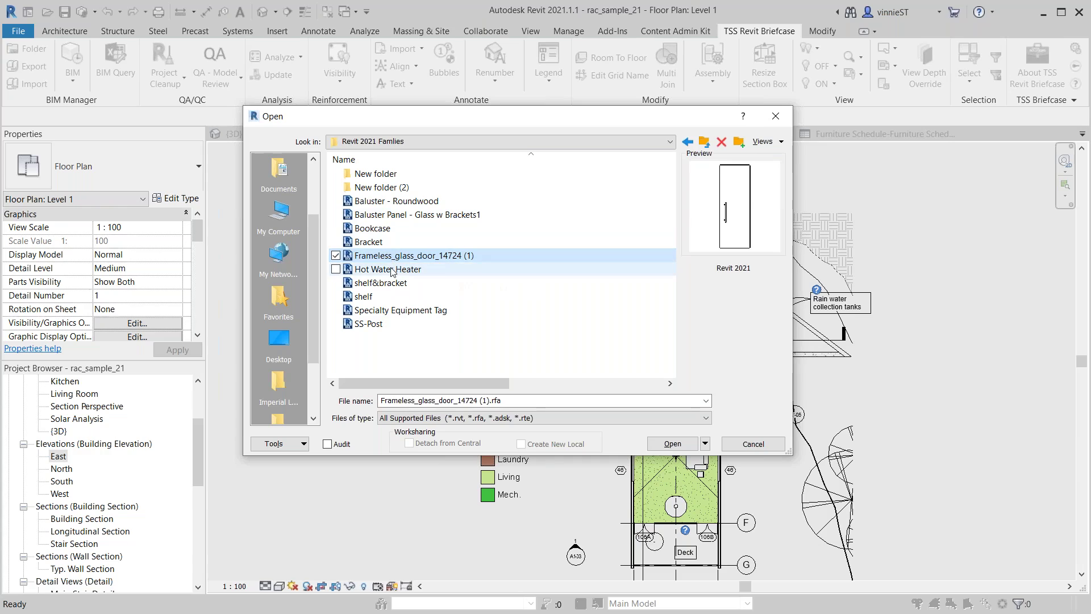
left_click(391, 270)
left_click(389, 284)
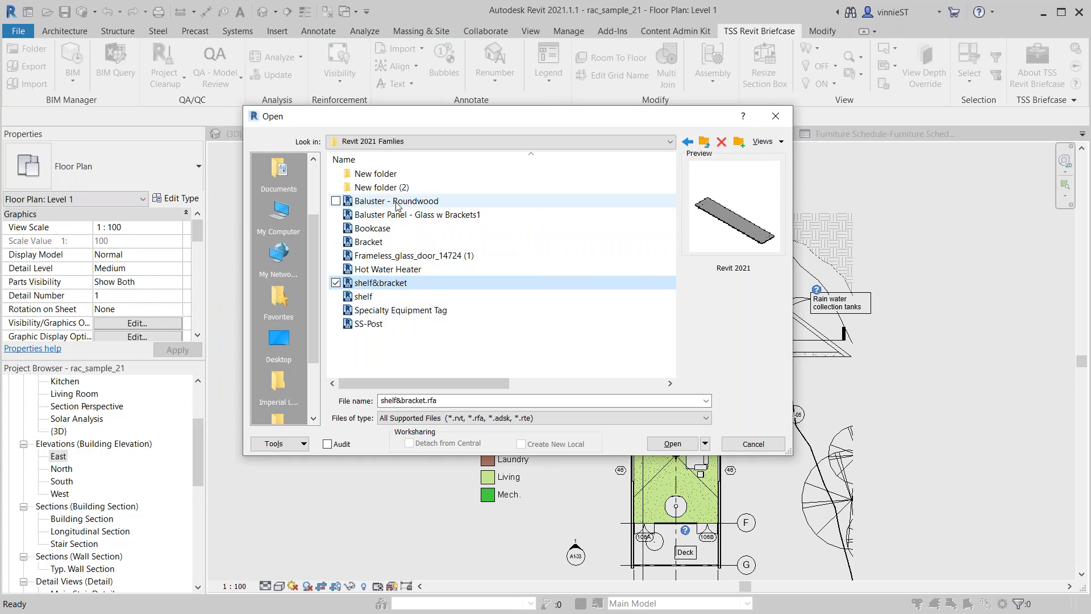
Step: Check the saved Revit versions of several families in New folder (2), from Specialty Equipment Tag to Baluster Panel, and close the dialog without opening any
double_click(387, 190)
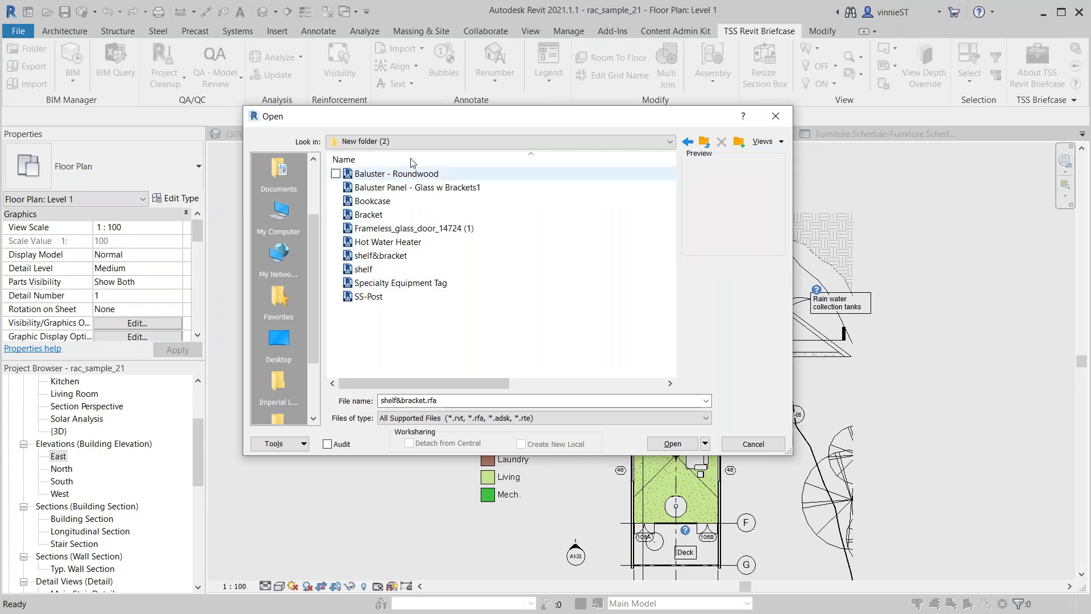
left_click(394, 284)
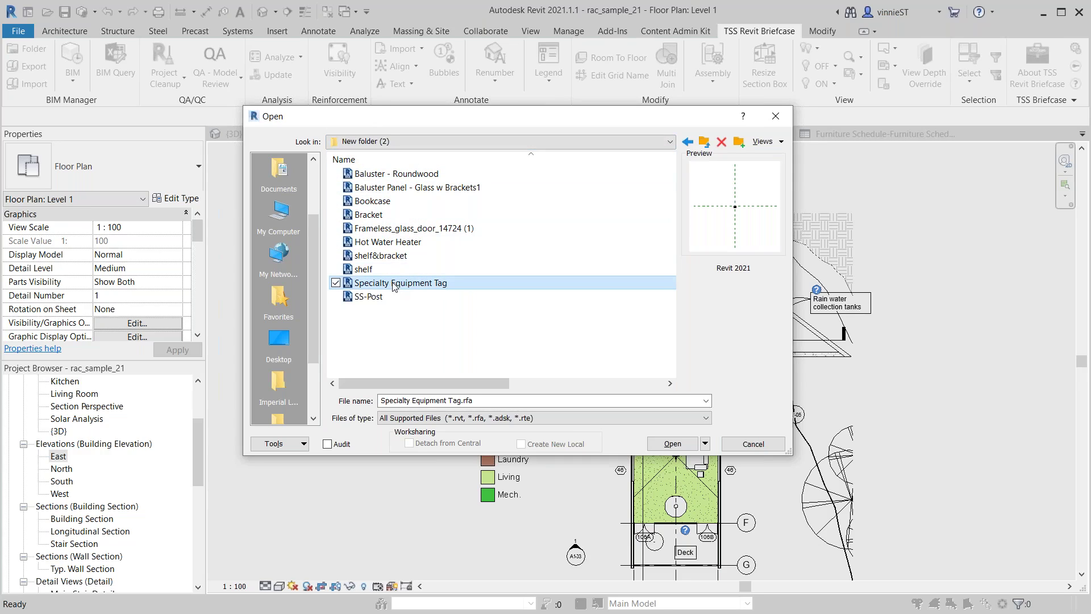
left_click(375, 298)
left_click(403, 244)
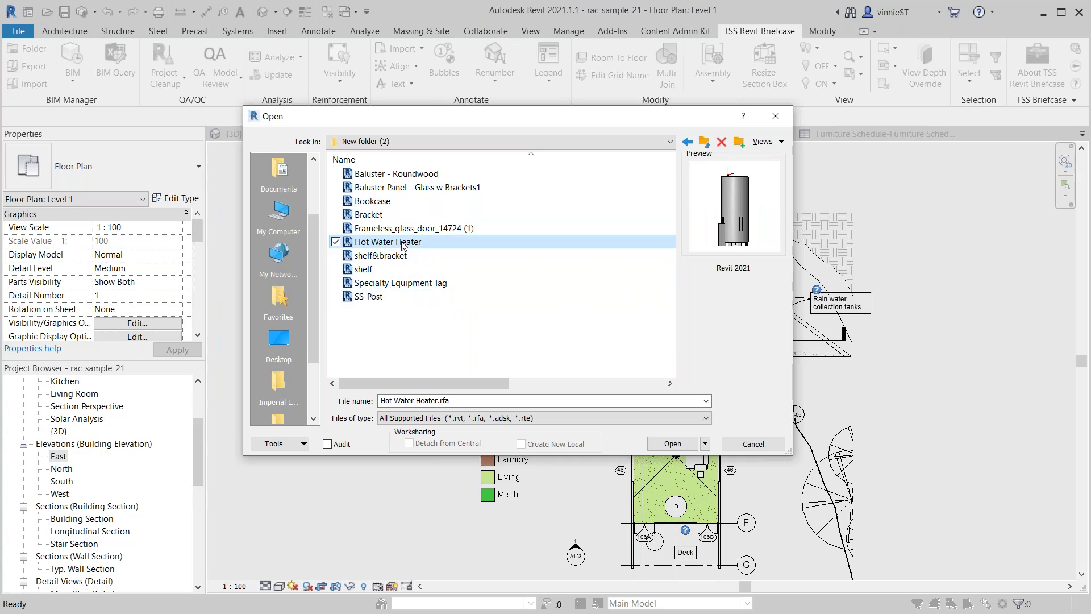
left_click(392, 229)
left_click(385, 216)
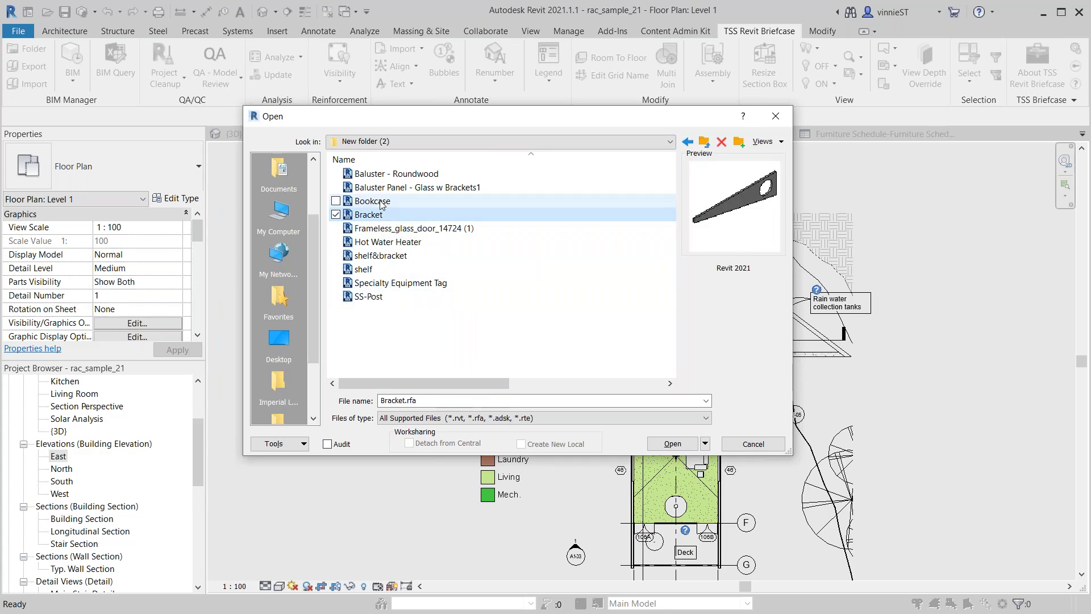
left_click(381, 202)
left_click(385, 188)
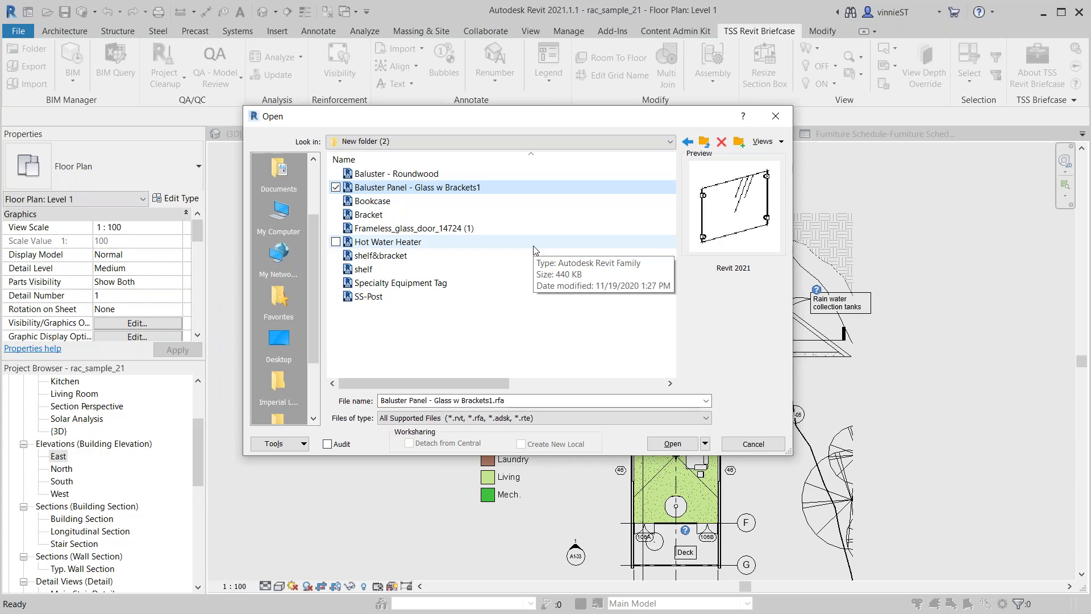
left_click(775, 117)
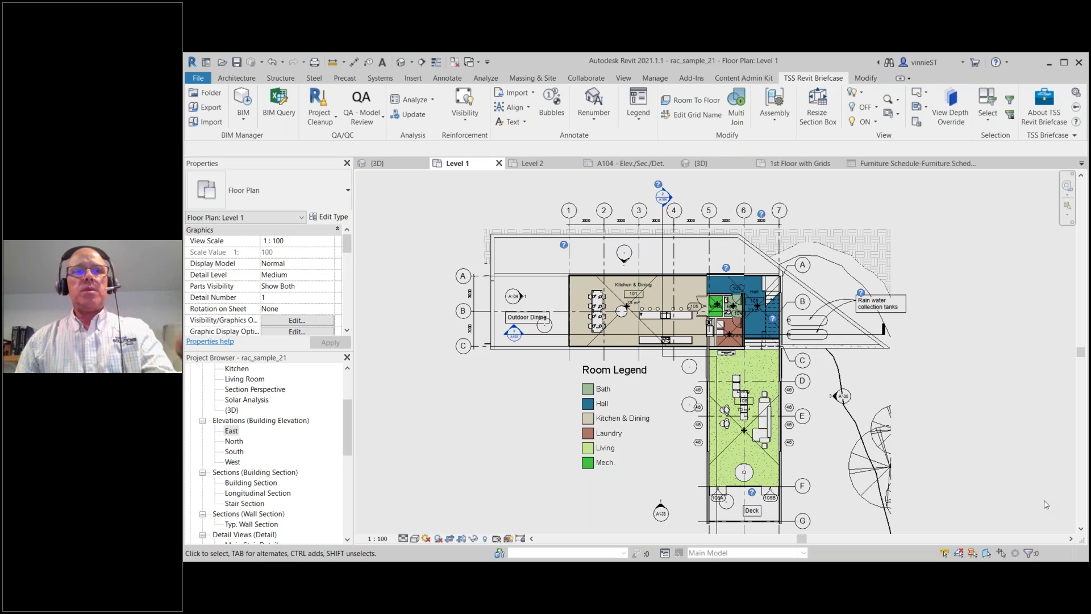
Step: Switch to the running PowerPoint slide show to show the closing Thank you slide
key("super")
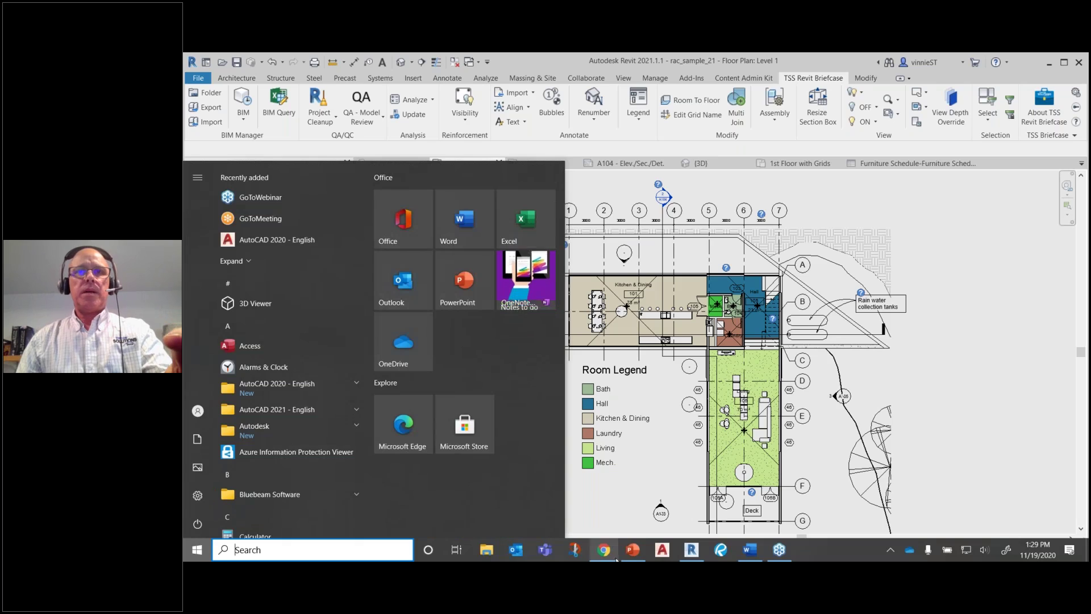
left_click(631, 551)
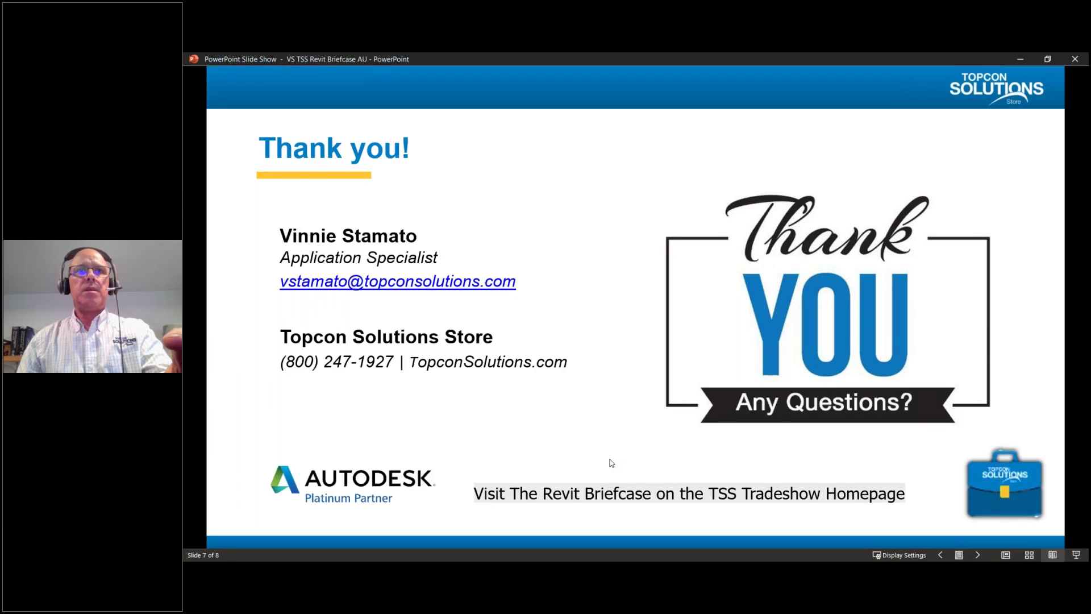